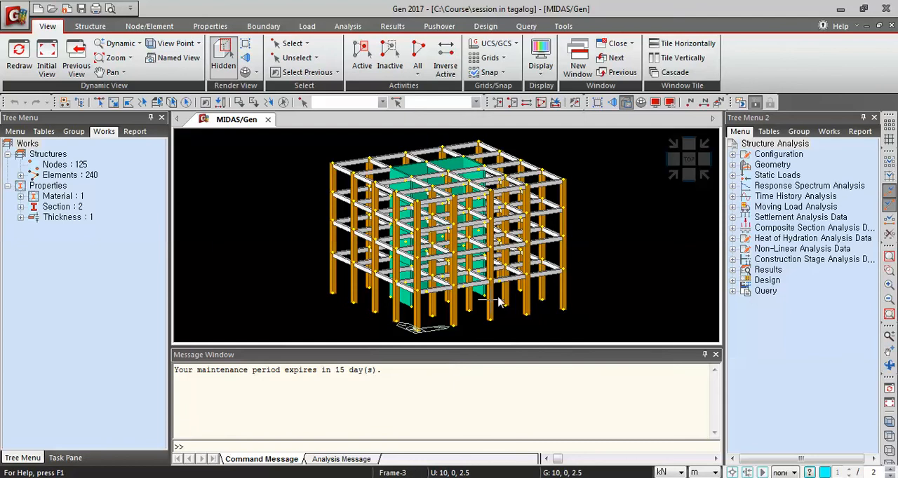
# Select all the base nodes of the building columns and walls from a front elevation
pyautogui.moveTo(500, 301)
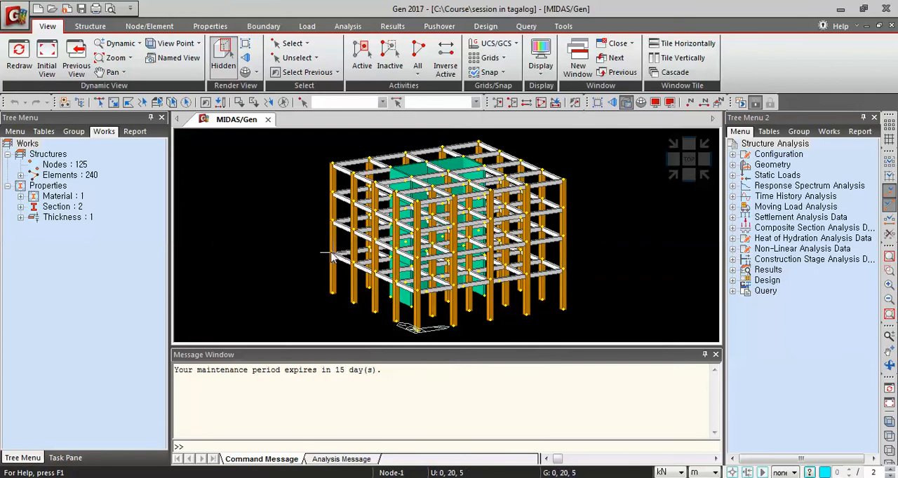
pyautogui.click(277, 29)
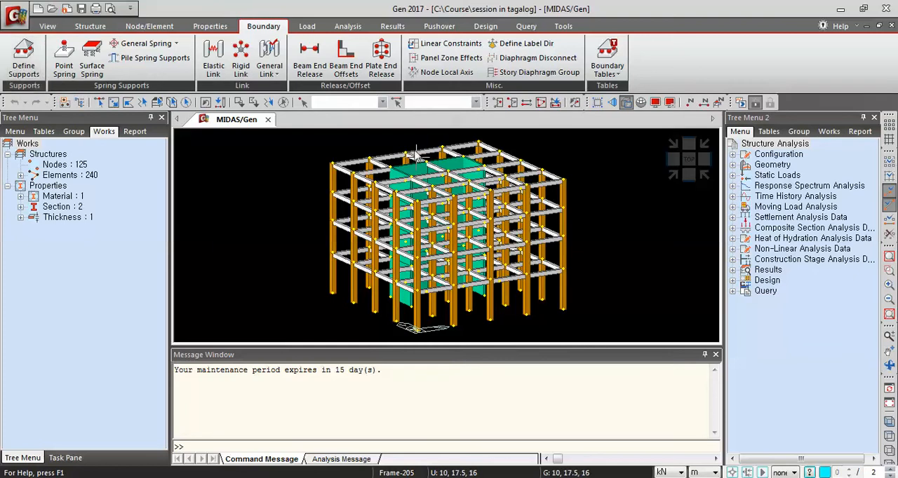
pyautogui.click(688, 181)
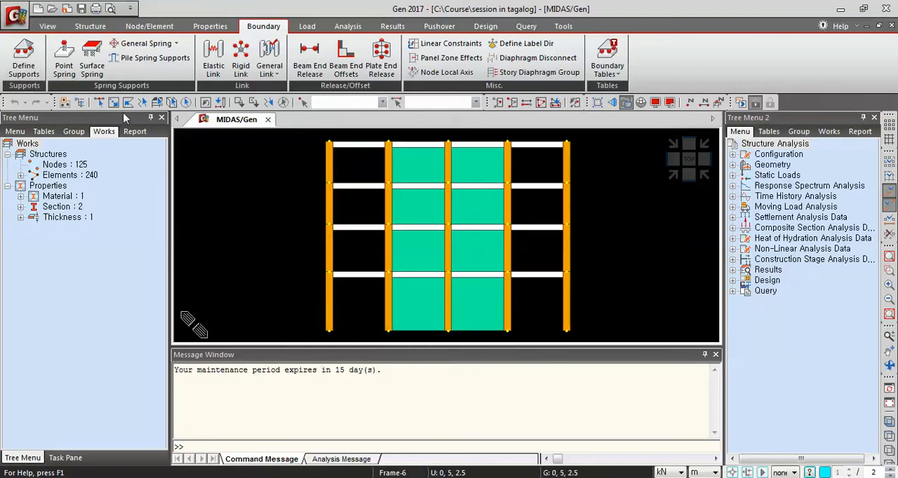
pyautogui.click(100, 104)
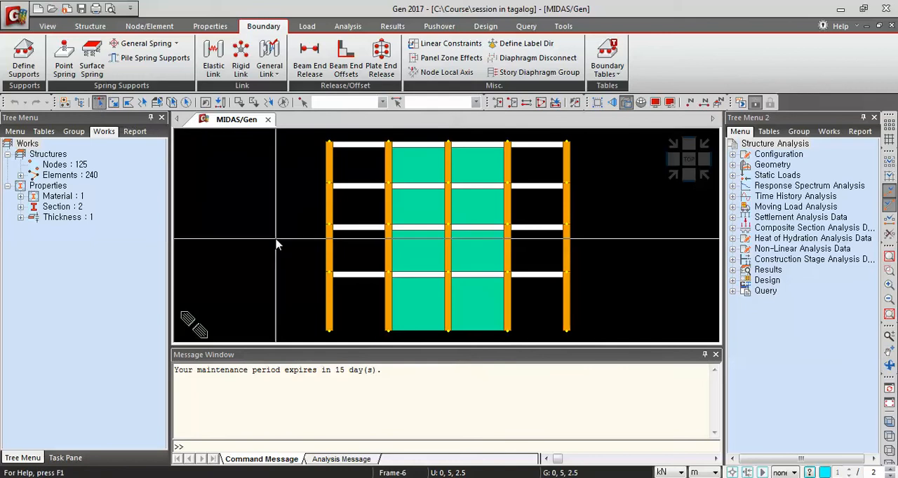
pyautogui.moveTo(301, 318); pyautogui.dragTo(589, 343)
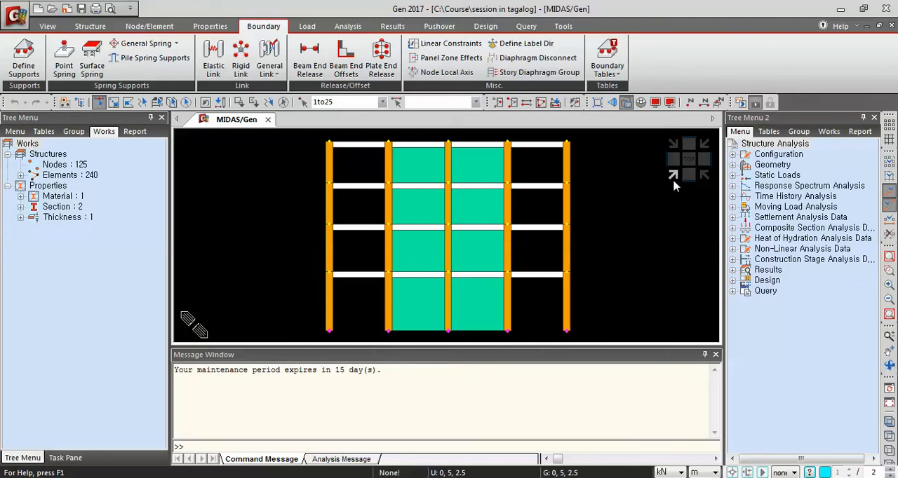
pyautogui.click(672, 178)
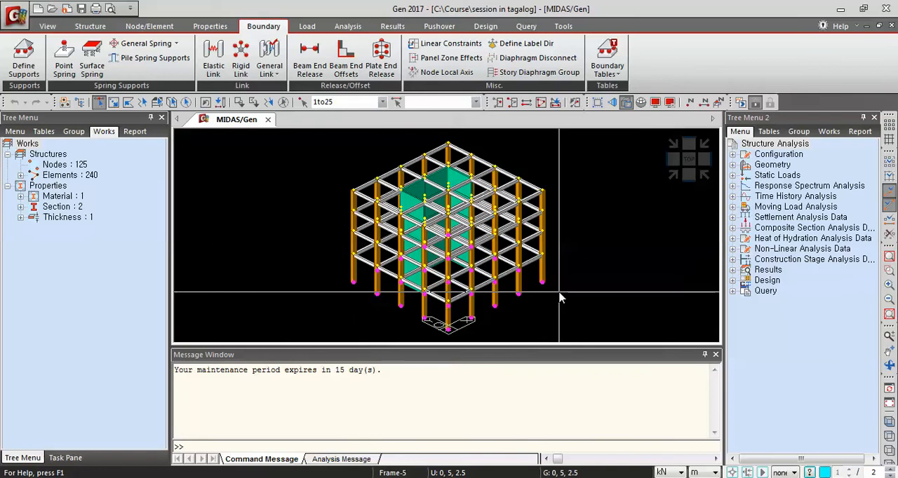
pyautogui.keyDown('ctrl'); pyautogui.moveTo(558, 300); pyautogui.dragTo(546, 286, button='middle'); pyautogui.keyUp('ctrl')
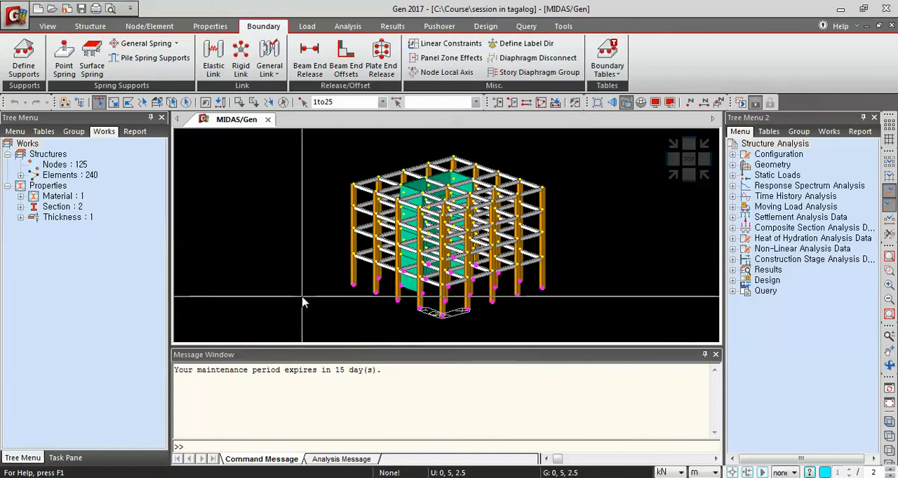
# Assign fixed supports to the selected base nodes, restraining all translations (D-ALL) and all rotations (R-ALL)
pyautogui.click(31, 76)
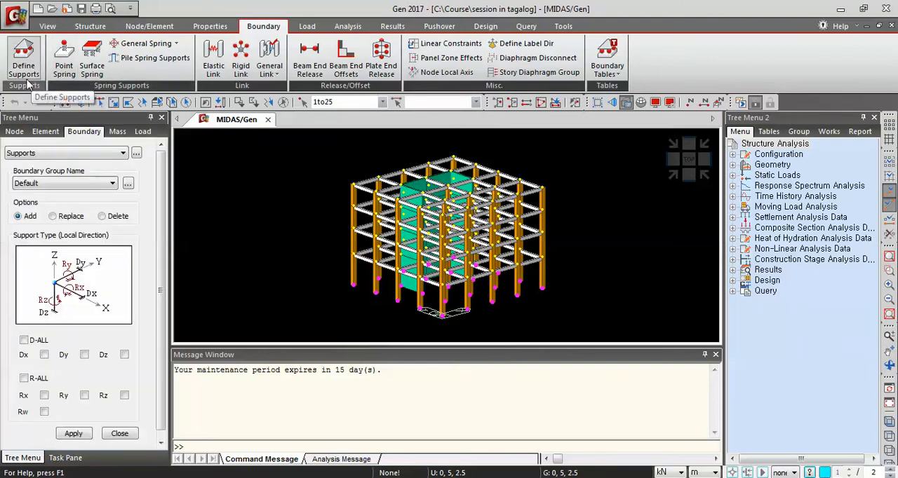
pyautogui.scroll(-1, 163, 232)
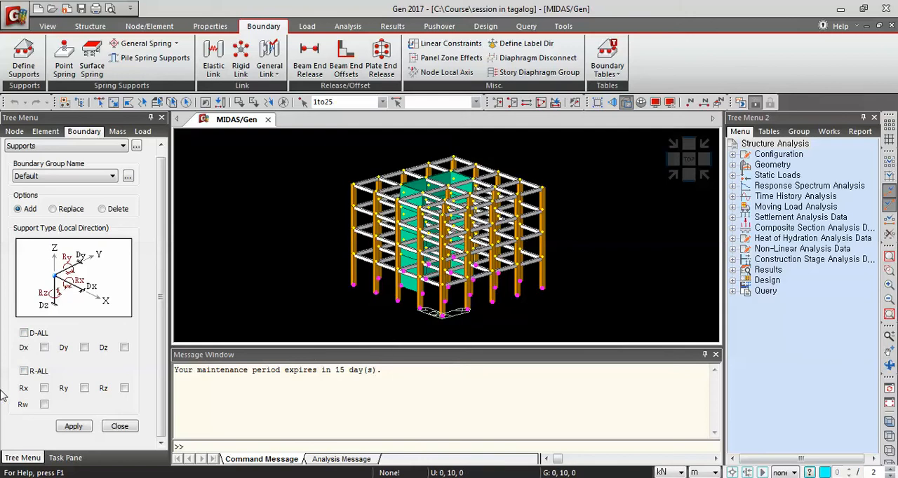
pyautogui.click(24, 333)
pyautogui.click(24, 371)
pyautogui.click(24, 372)
pyautogui.click(24, 372)
pyautogui.click(73, 428)
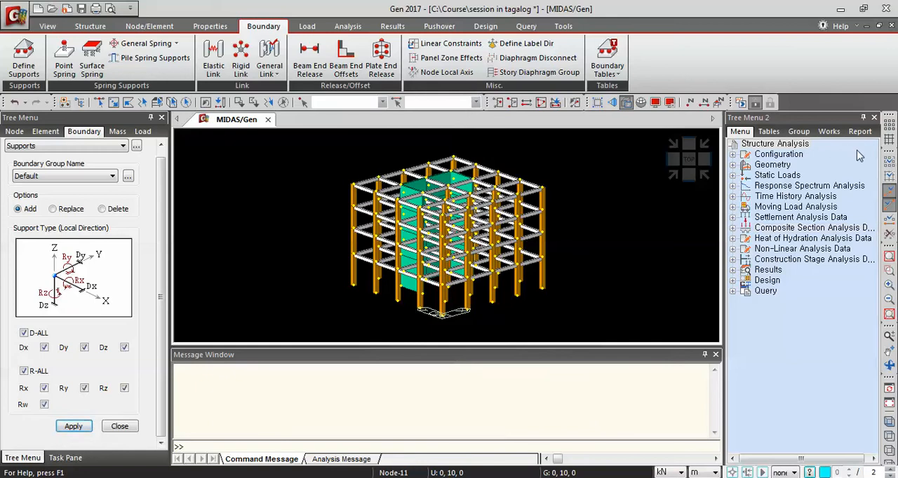
# Display the assigned support symbols on the model to check the base restraints, and hide them again
pyautogui.click(828, 132)
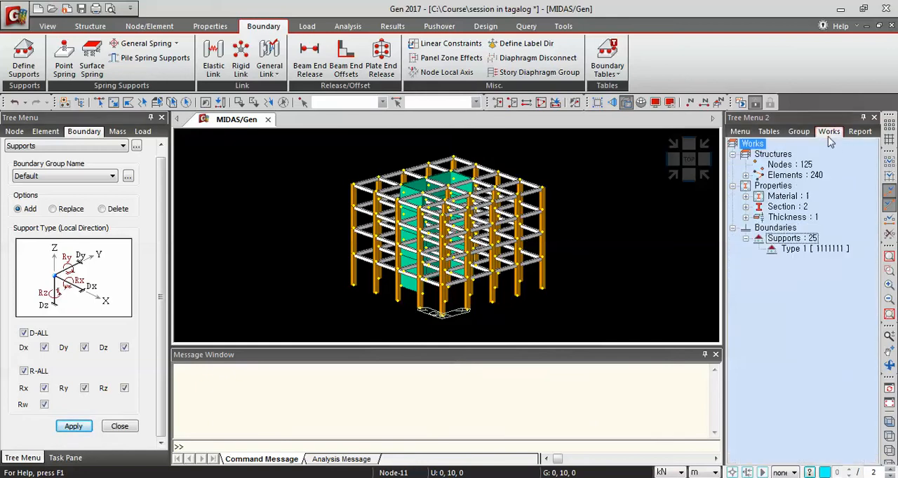
pyautogui.click(792, 249)
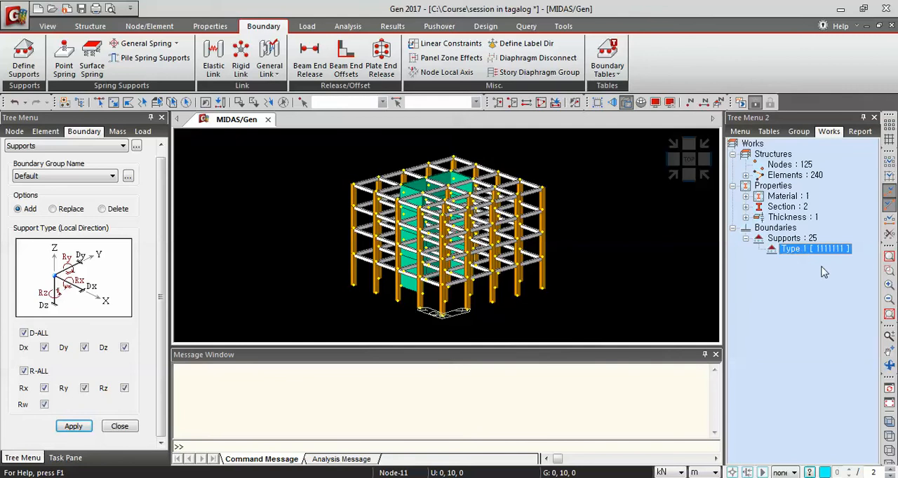
pyautogui.rightClick(798, 251)
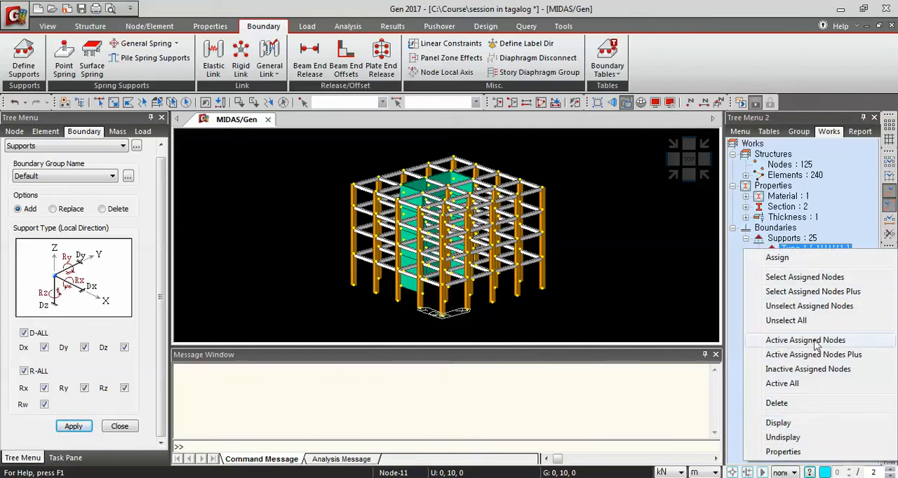
pyautogui.click(779, 424)
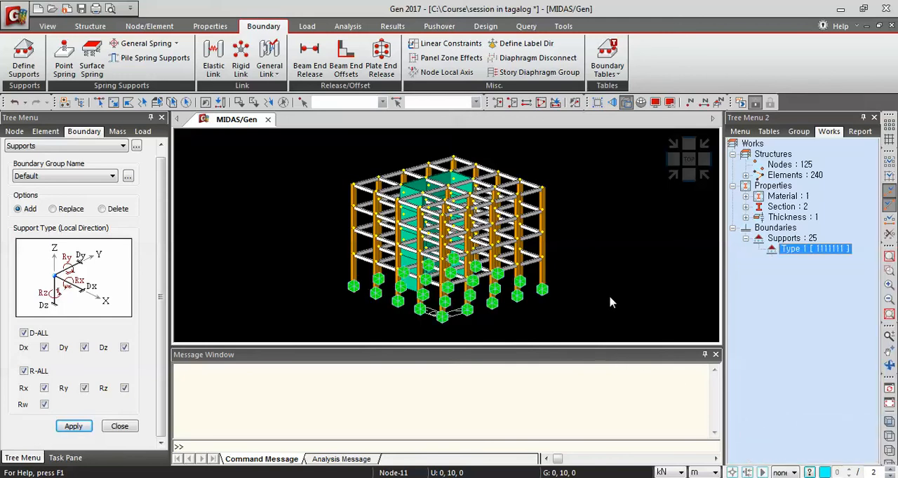
pyautogui.moveTo(609, 297)
pyautogui.keyDown('ctrl'); pyautogui.mouseDown(button='middle')
pyautogui.moveTo(547, 279)
pyautogui.moveTo(547, 291)
pyautogui.moveTo(605, 298)
pyautogui.mouseUp(button='middle'); pyautogui.keyUp('ctrl')
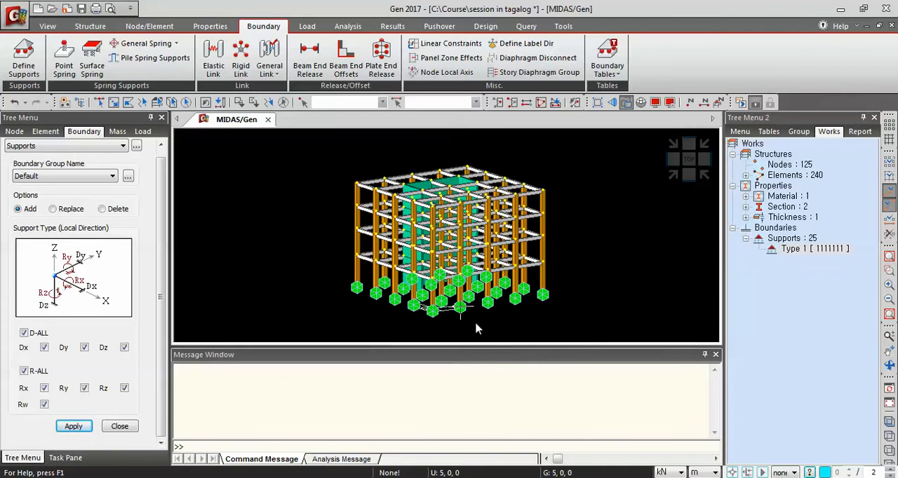
pyautogui.rightClick(807, 249)
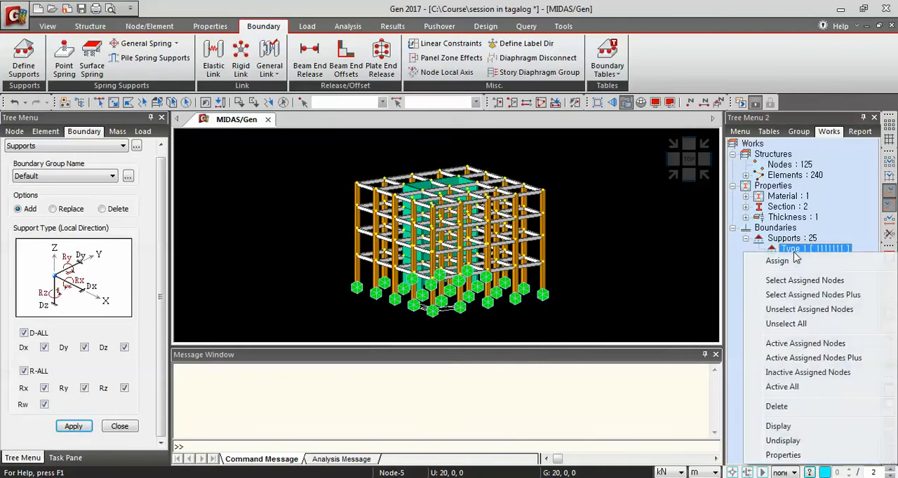
pyautogui.click(801, 442)
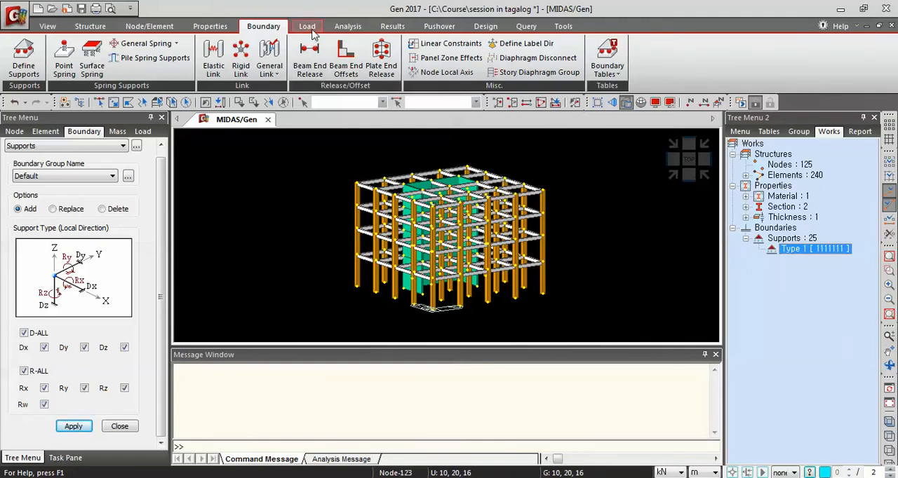
# Add a static load case named Dead Load with type Dead Load (D)
pyautogui.click(310, 30)
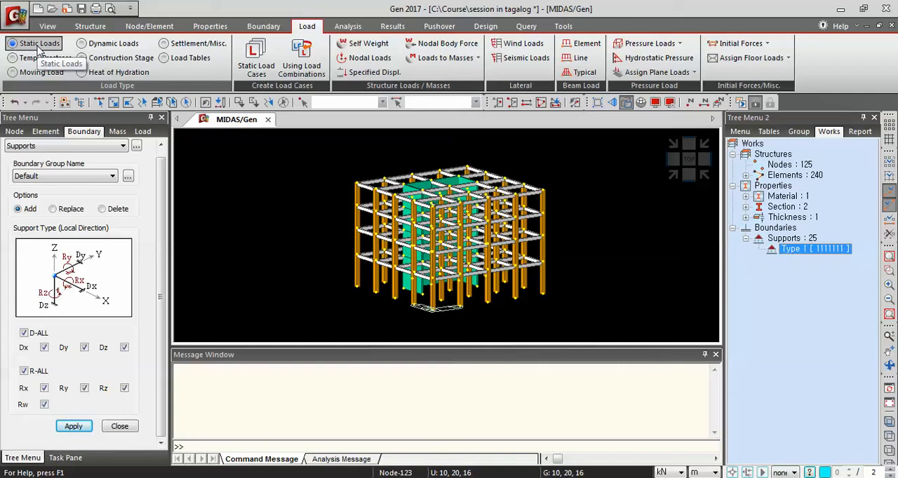
pyautogui.click(256, 62)
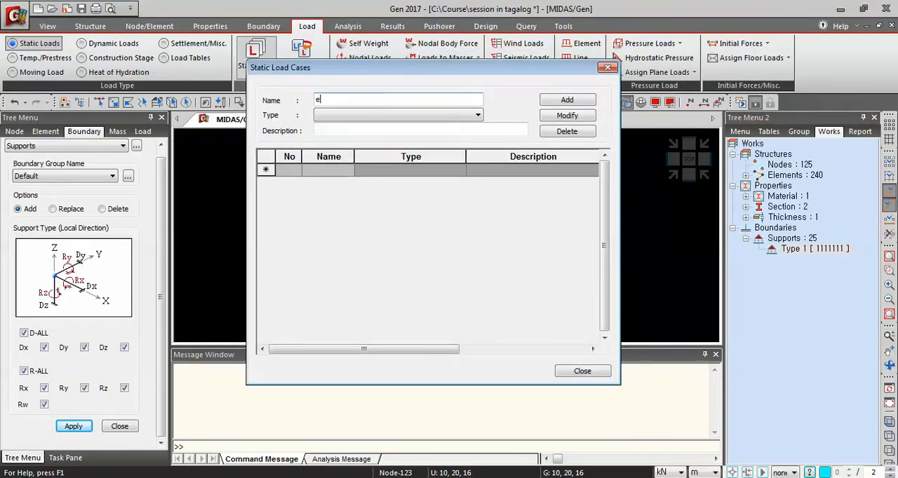
pyautogui.write('dl')
pyautogui.write(' Load')
pyautogui.click(375, 115)
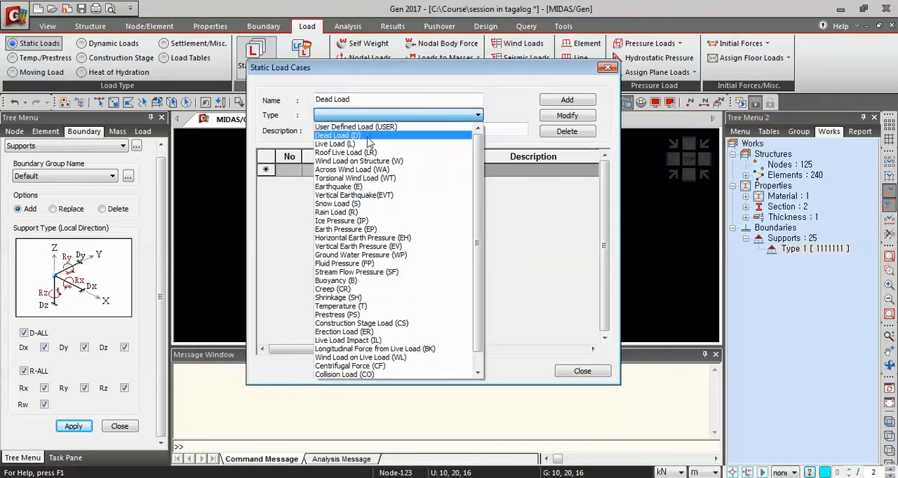
pyautogui.click(368, 135)
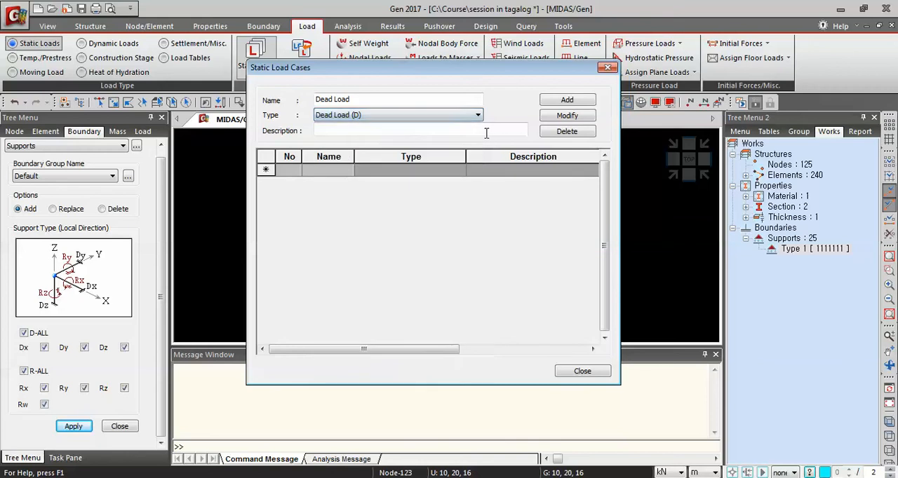
pyautogui.click(567, 101)
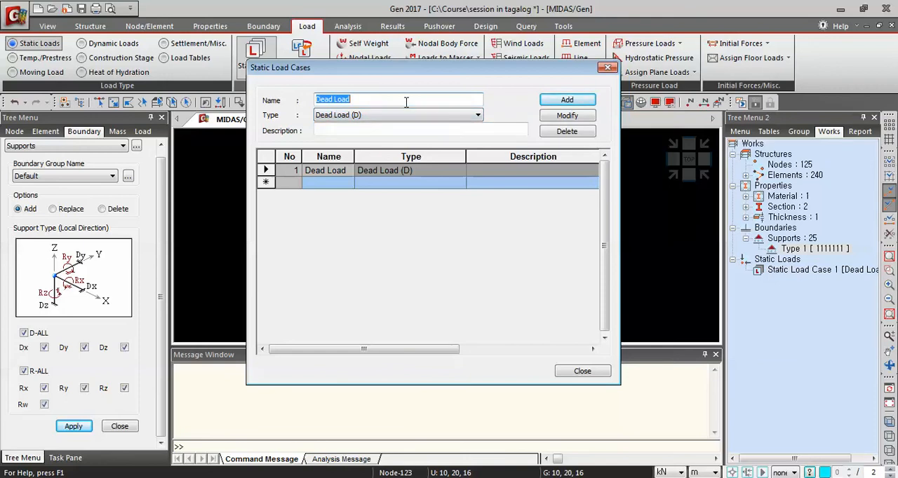
# Add a static load case named Live Load with type Live Load (L)
pyautogui.write('live')
pyautogui.press('BackSpace')
pyautogui.press('BackSpace')
pyautogui.press('BackSpace')
pyautogui.press('BackSpace')
pyautogui.write('ive Load')
pyautogui.click(372, 116)
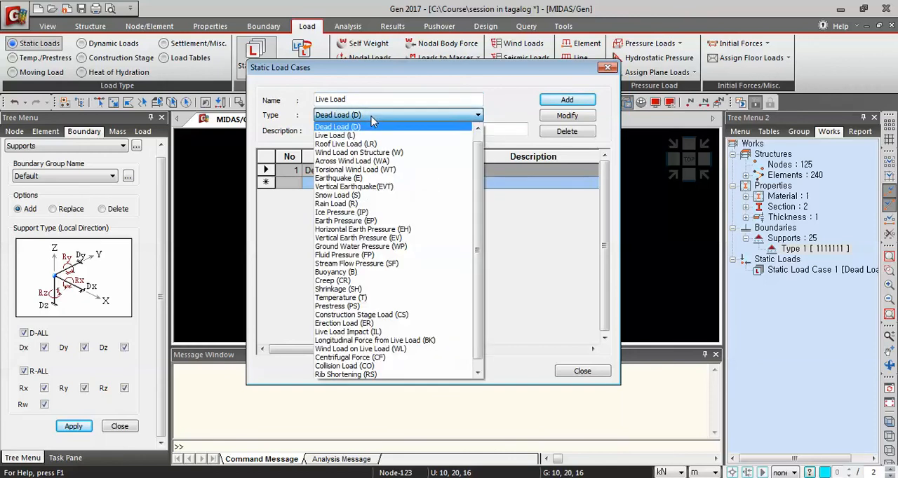
pyautogui.click(355, 135)
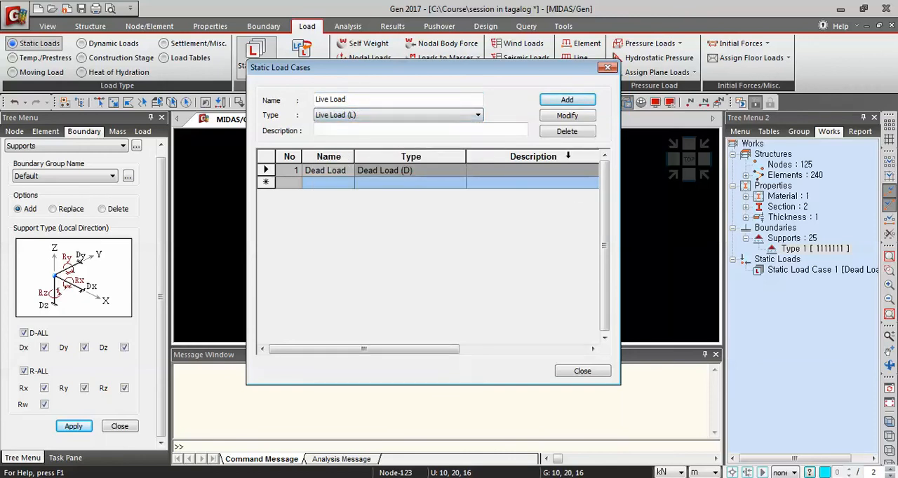
pyautogui.click(561, 102)
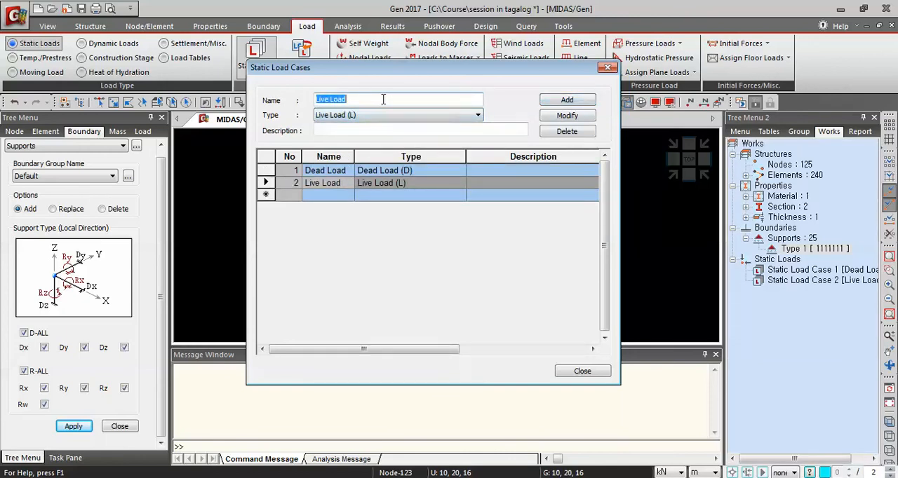
# Add a static load case named Wind Load X with type Wind Load on Structure (W)
pyautogui.write('Wind Load')
pyautogui.click(359, 115)
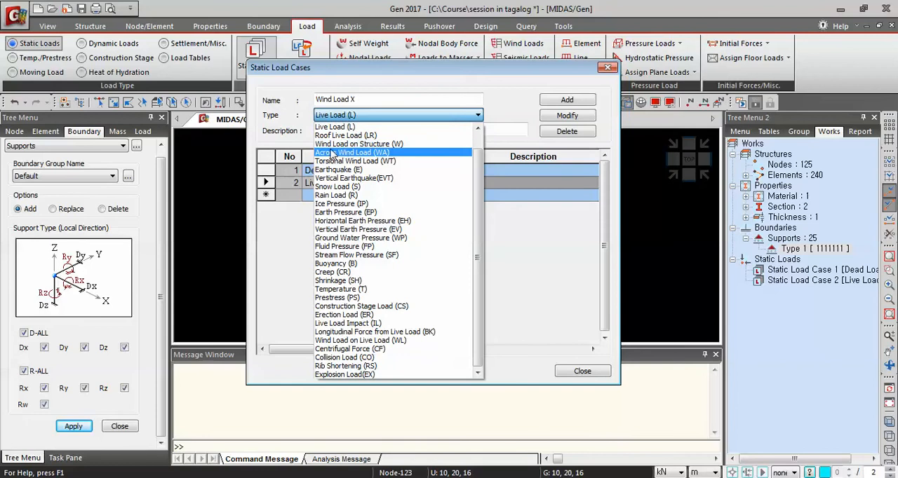
pyautogui.click(369, 146)
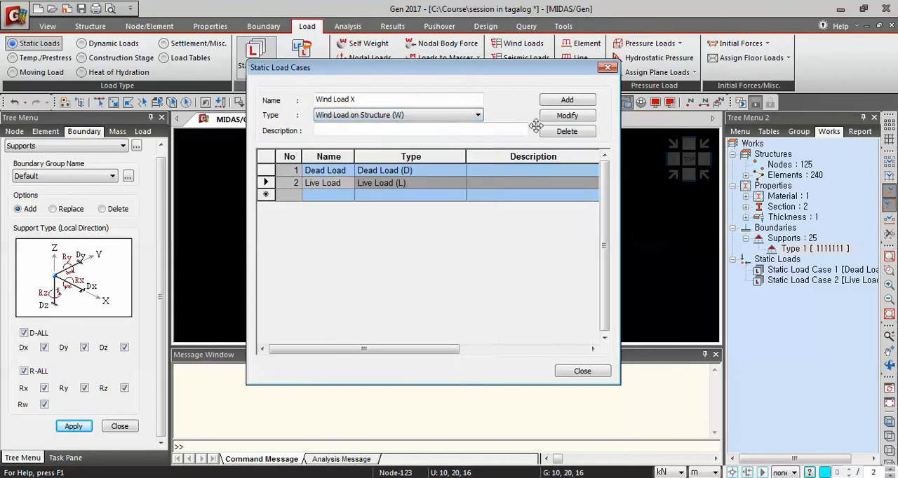
pyautogui.click(567, 99)
# Add a static load case named Wind Load Y with type Wind Load on Structure (W)
pyautogui.click(397, 101)
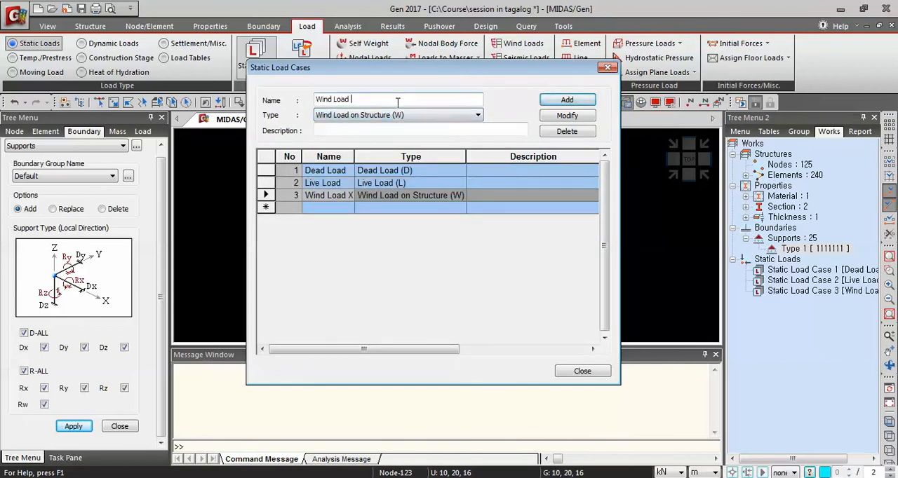
pyautogui.write('Y')
pyautogui.click(359, 118)
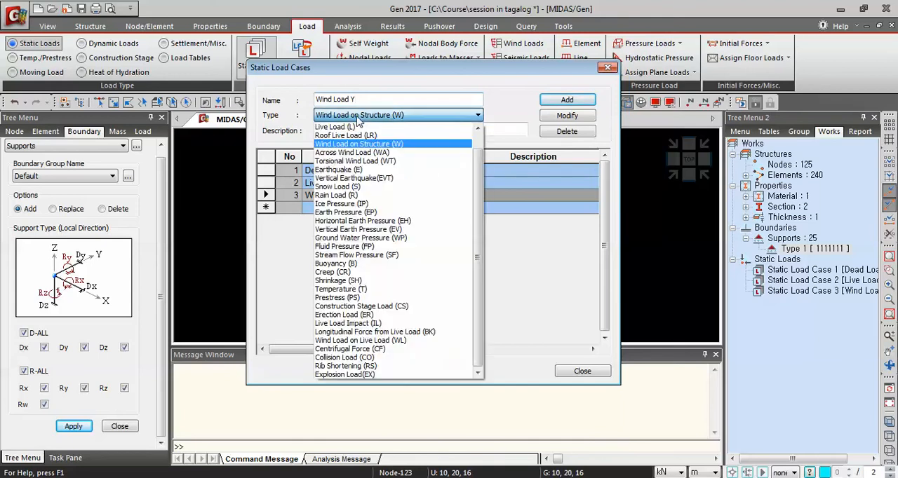
pyautogui.click(354, 146)
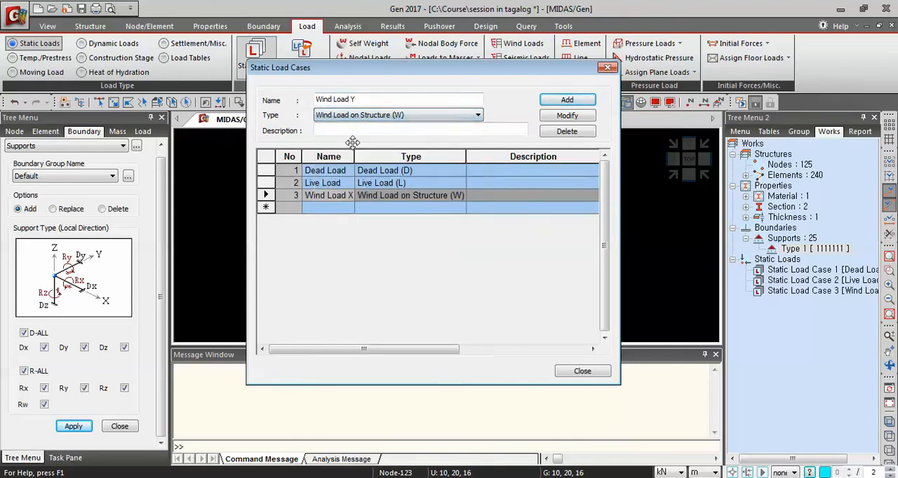
pyautogui.click(568, 101)
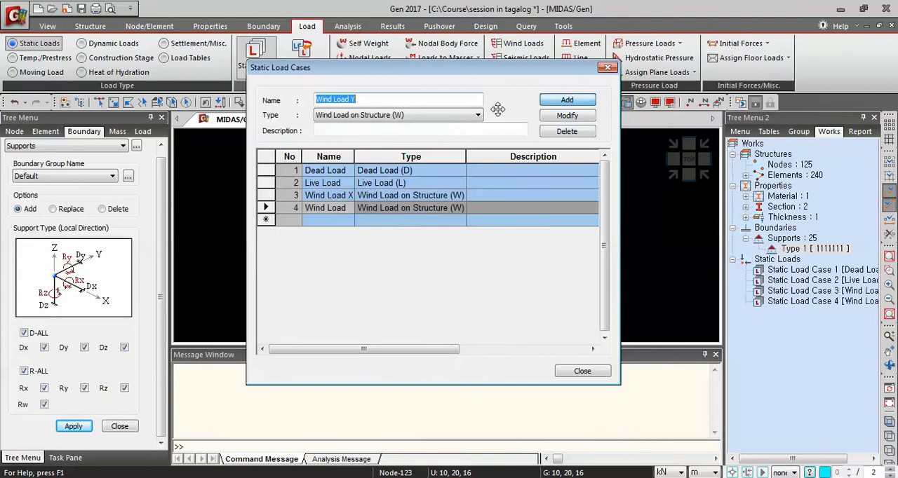
# Add a static load case named Earthquake Load X with type Earthquake (E)
pyautogui.write('eart')
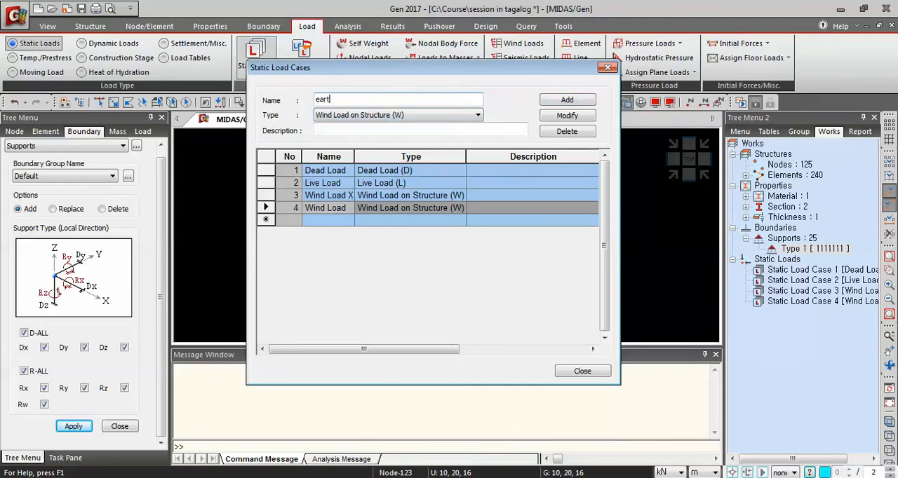
pyautogui.press('BackSpace')
pyautogui.write('Earthquake Load X')
pyautogui.click(477, 116)
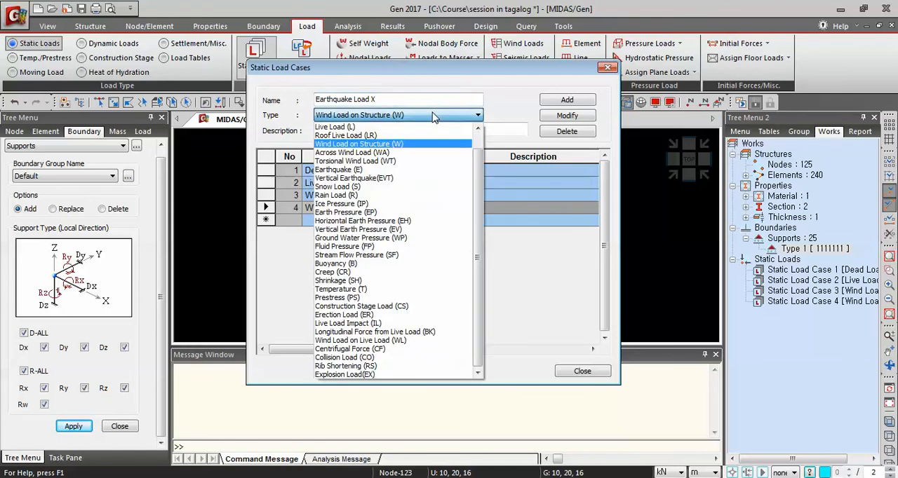
pyautogui.click(349, 171)
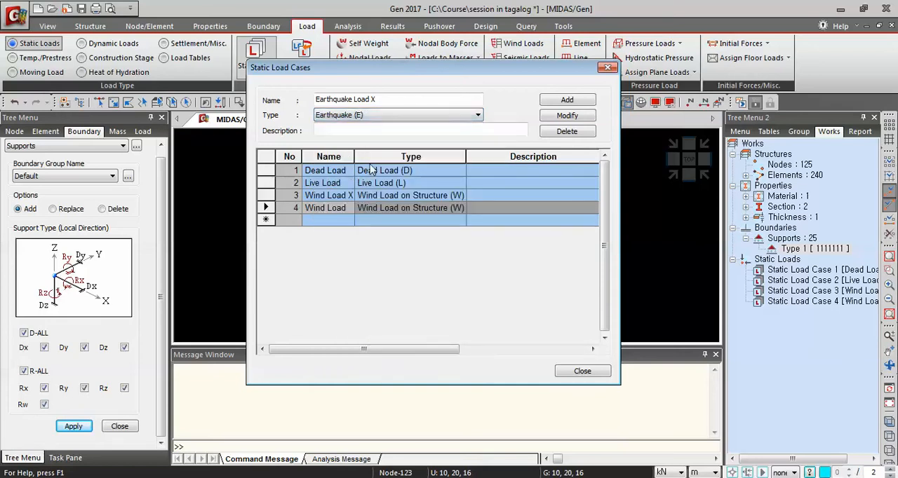
pyautogui.click(561, 100)
# Add a static load case named Earthquake Load Y with type Earthquake (E) and finish defining load cases
pyautogui.click(413, 99)
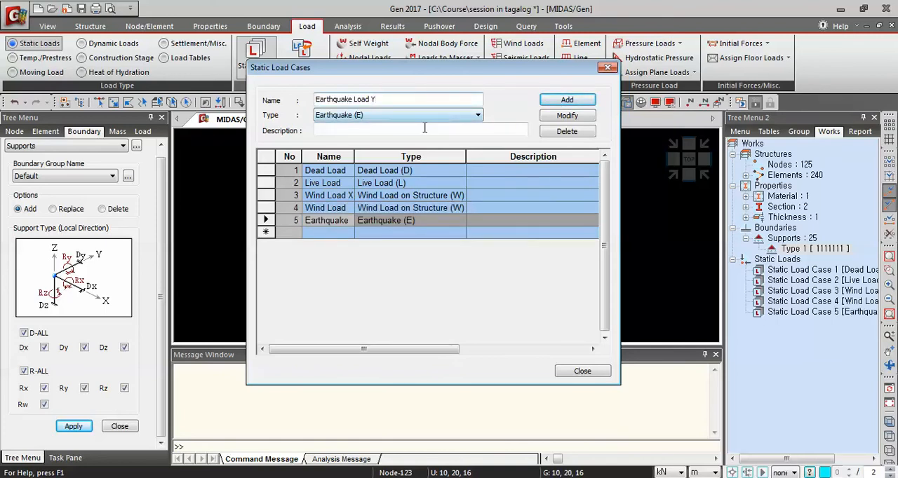
pyautogui.click(575, 102)
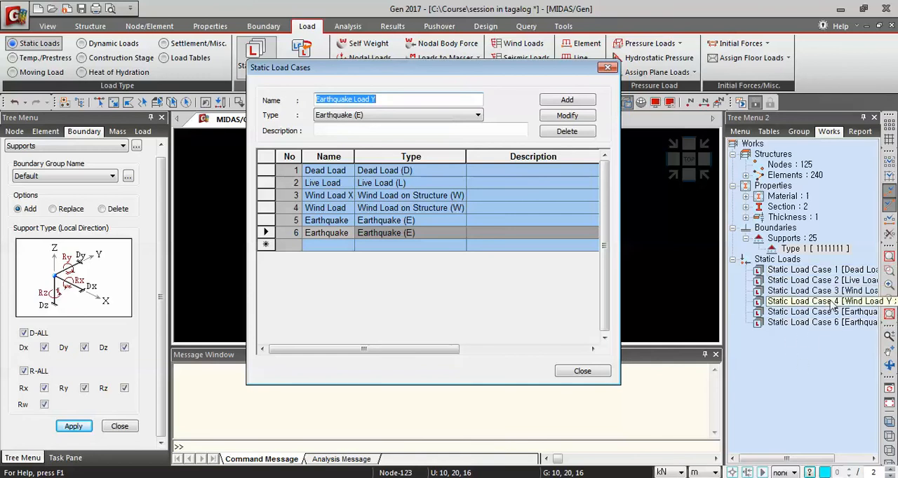
pyautogui.click(592, 372)
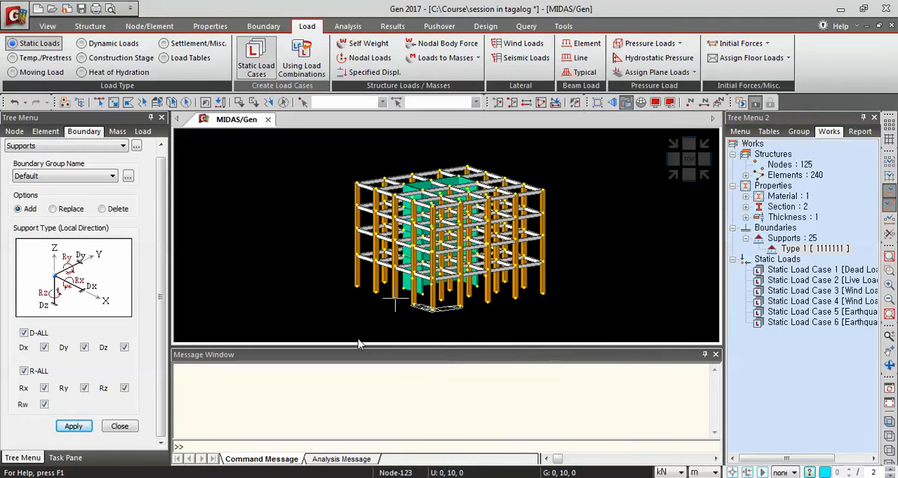
# Add a self weight load to the Dead Load case with a Z factor of -1
pyautogui.click(378, 46)
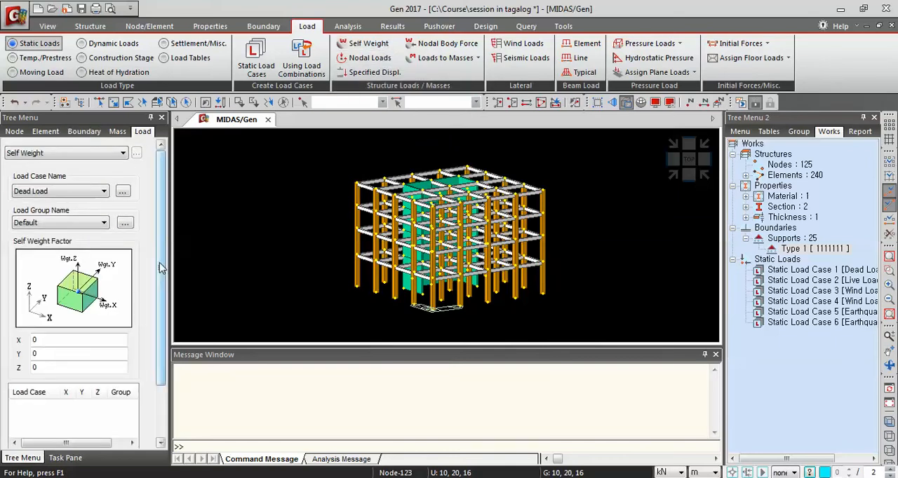
pyautogui.scroll(-3, 160, 263)
pyautogui.scroll(3, 165, 256)
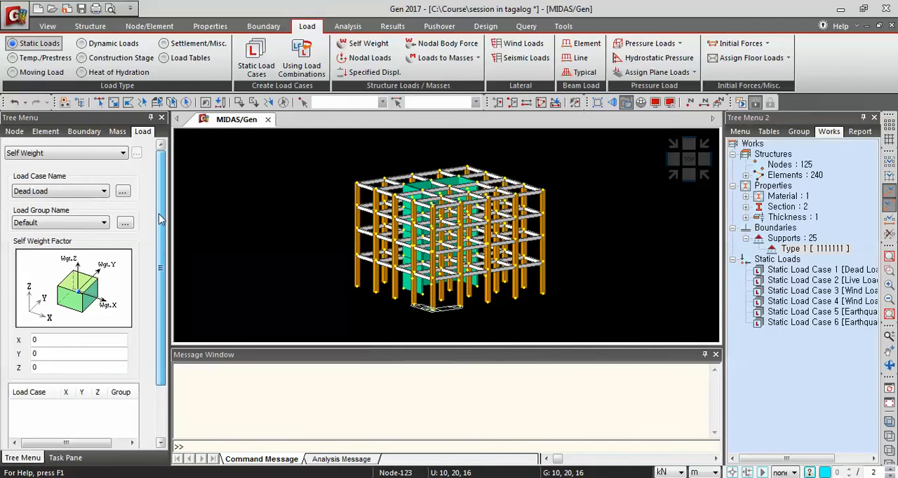
pyautogui.scroll(-1, 160, 219)
pyautogui.click(49, 316)
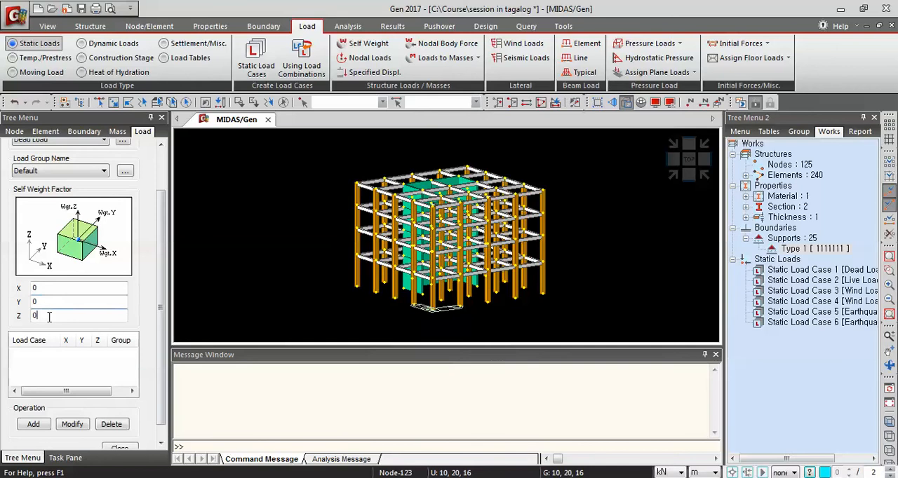
pyautogui.scroll(1, 161, 238)
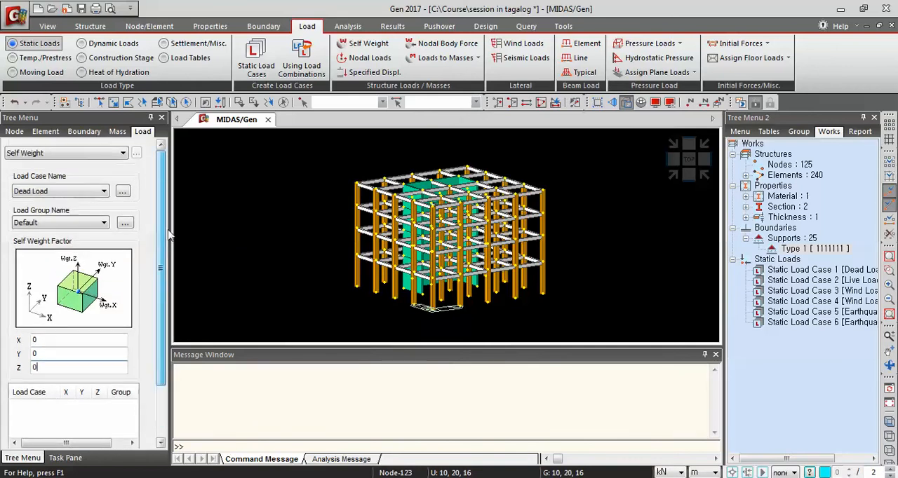
pyautogui.moveTo(160, 247)
pyautogui.mouseDown()
pyautogui.moveTo(159, 256)
pyautogui.moveTo(161, 232)
pyautogui.mouseUp()
pyautogui.moveTo(161, 229)
pyautogui.mouseDown()
pyautogui.moveTo(73, 305)
pyautogui.moveTo(131, 238)
pyautogui.moveTo(165, 244)
pyautogui.mouseUp()
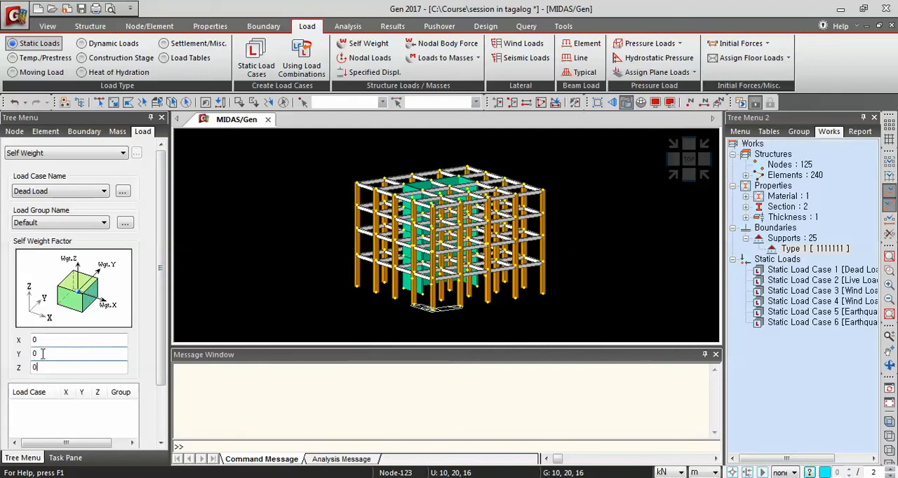
pyautogui.click(85, 369)
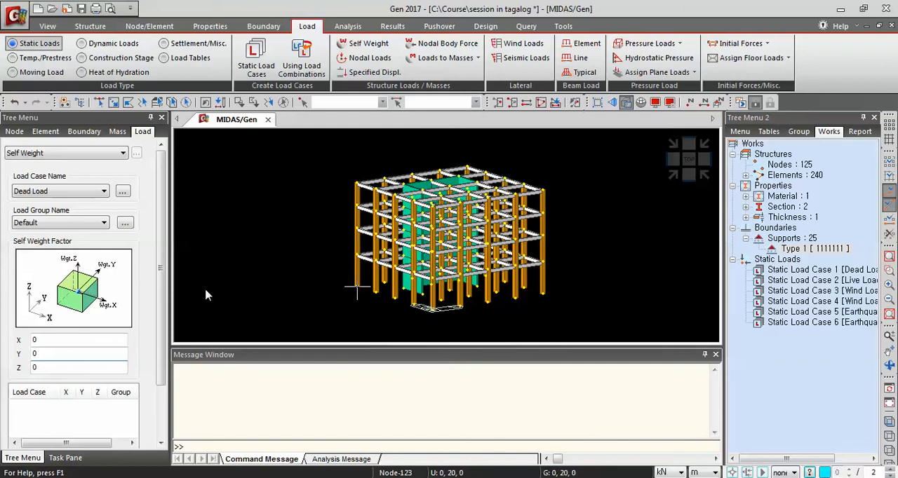
pyautogui.click(72, 370)
pyautogui.write('-1')
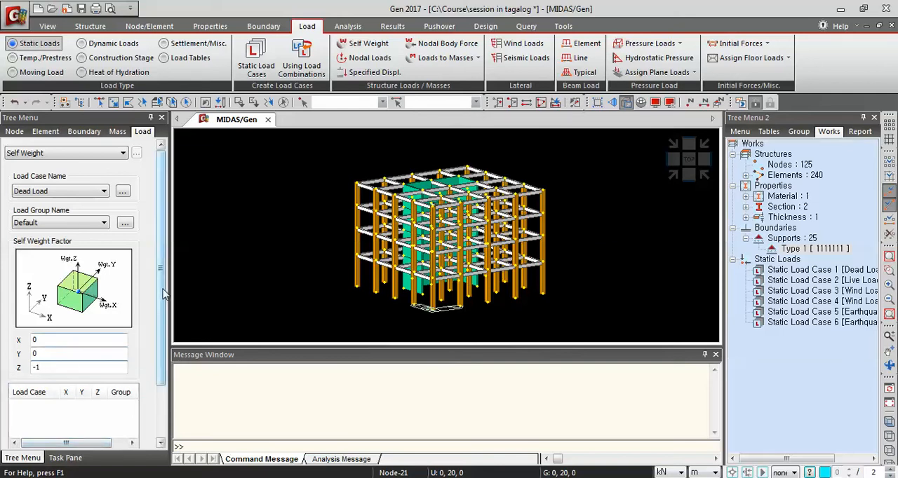
pyautogui.scroll(-3, 134, 393)
pyautogui.click(31, 409)
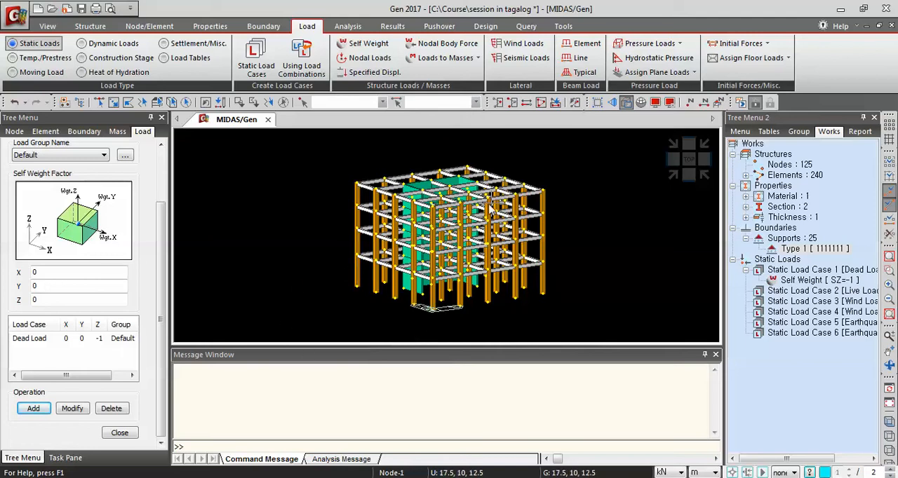
# Set up Loads to Masses in the X, Y, Z directions and add Dead Load with a scale factor of 1
pyautogui.click(478, 58)
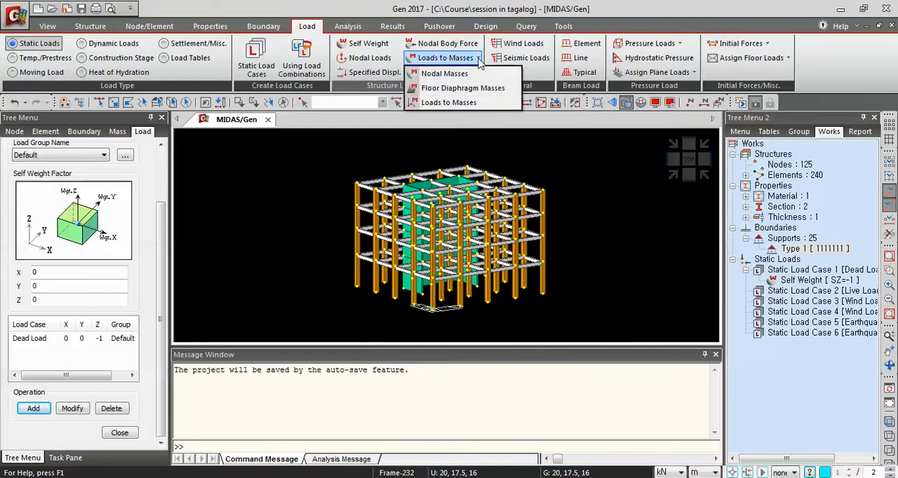
pyautogui.click(462, 103)
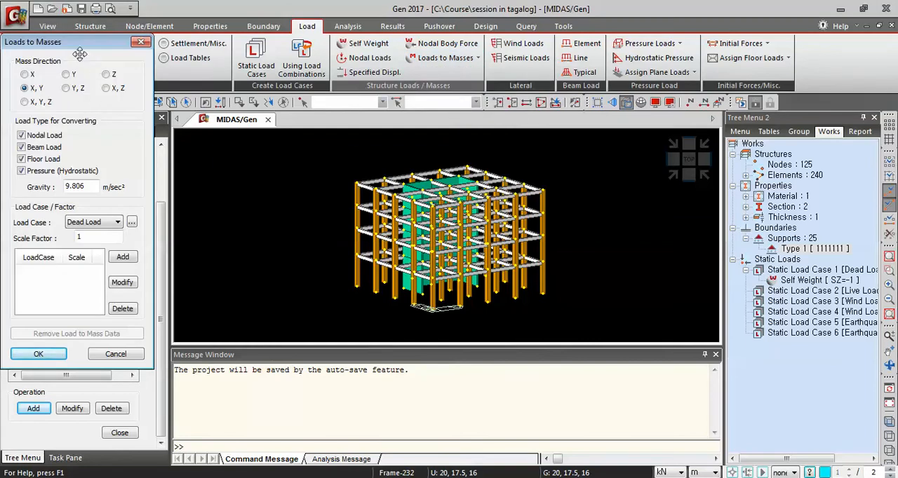
pyautogui.moveTo(73, 42); pyautogui.dragTo(365, 74)
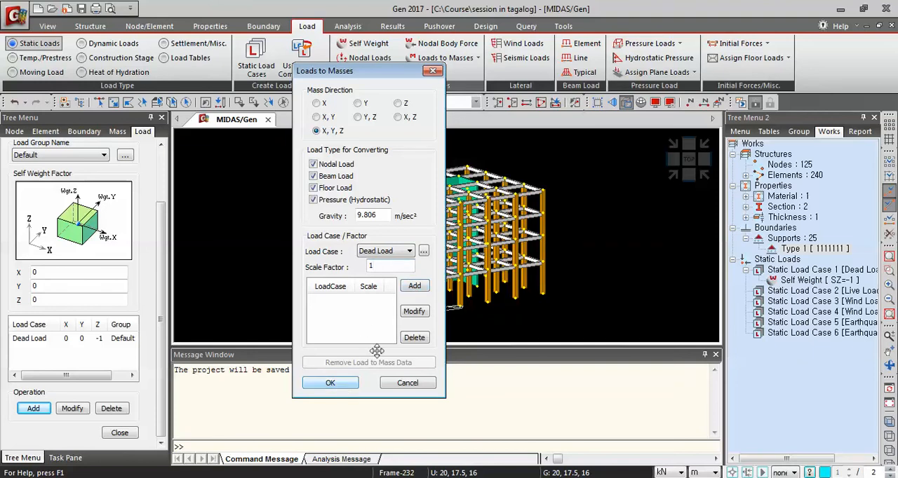
pyautogui.click(415, 288)
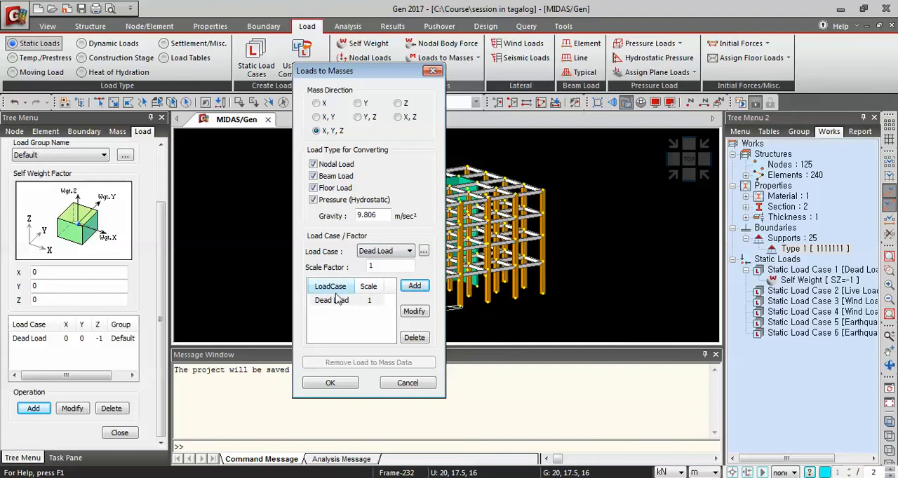
# Add Live Load with a scale factor of 0.25 to the mass conversion and confirm it
pyautogui.click(390, 252)
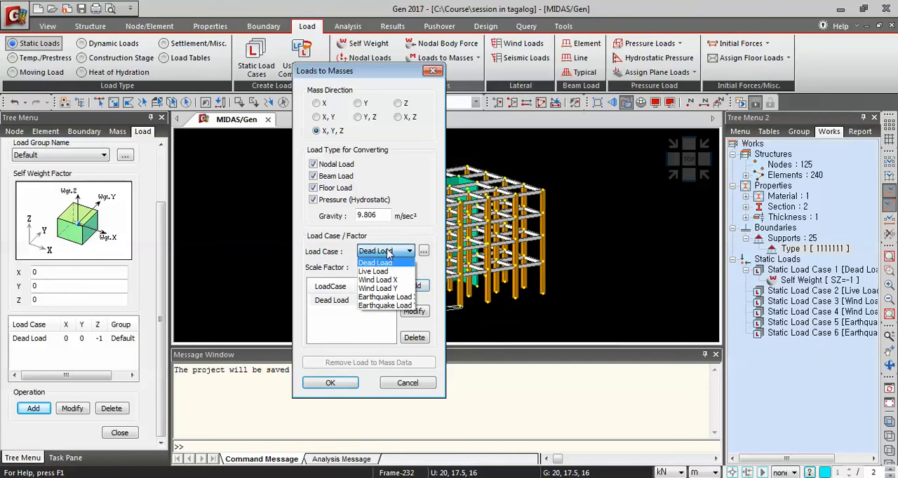
pyautogui.click(381, 270)
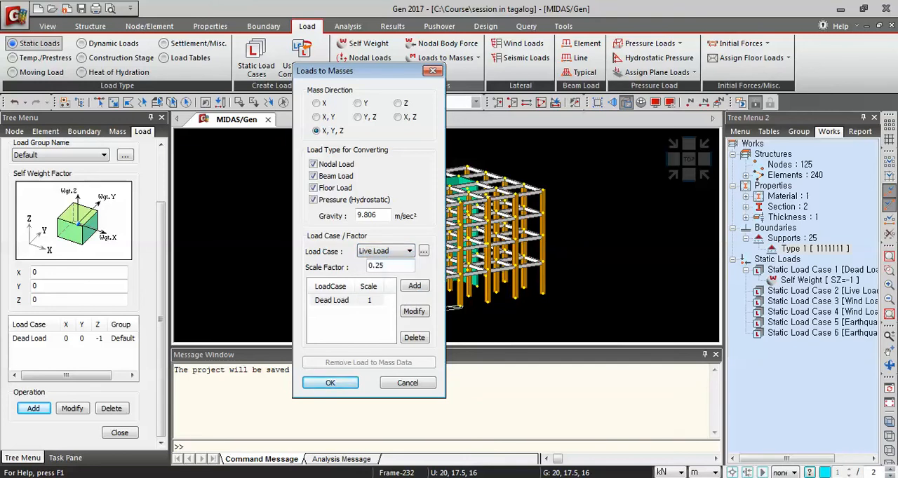
pyautogui.click(421, 290)
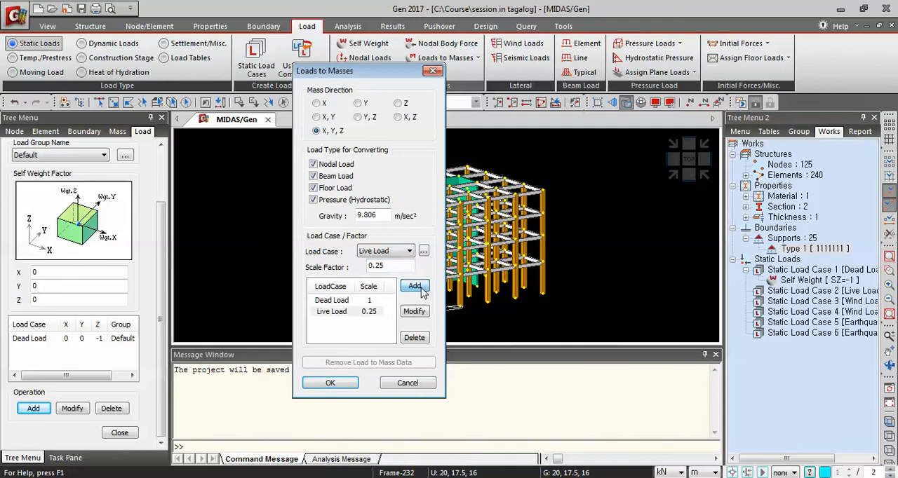
pyautogui.click(332, 384)
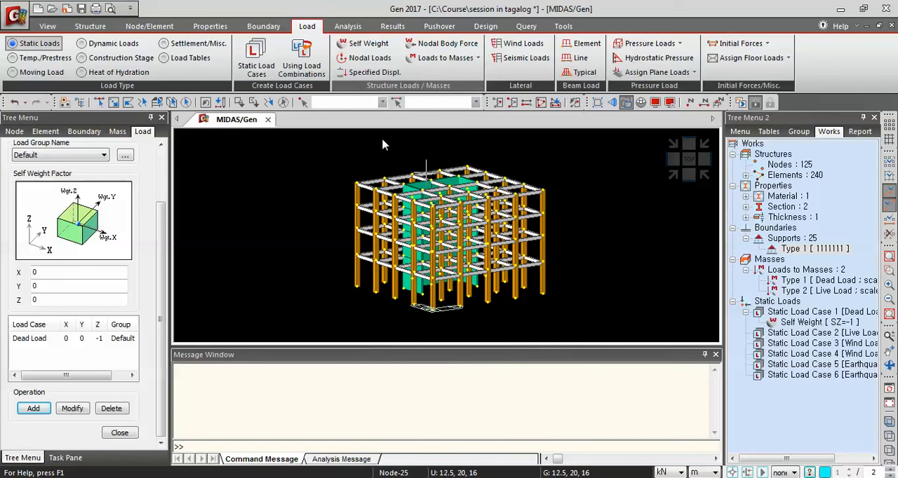
# In the story data's building control settings, enable the use of a ground level at 0 m
pyautogui.click(97, 28)
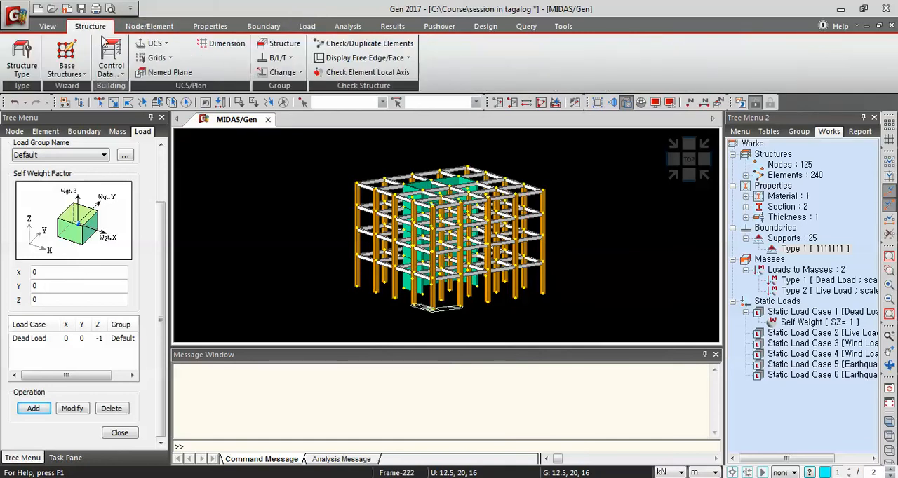
pyautogui.click(122, 76)
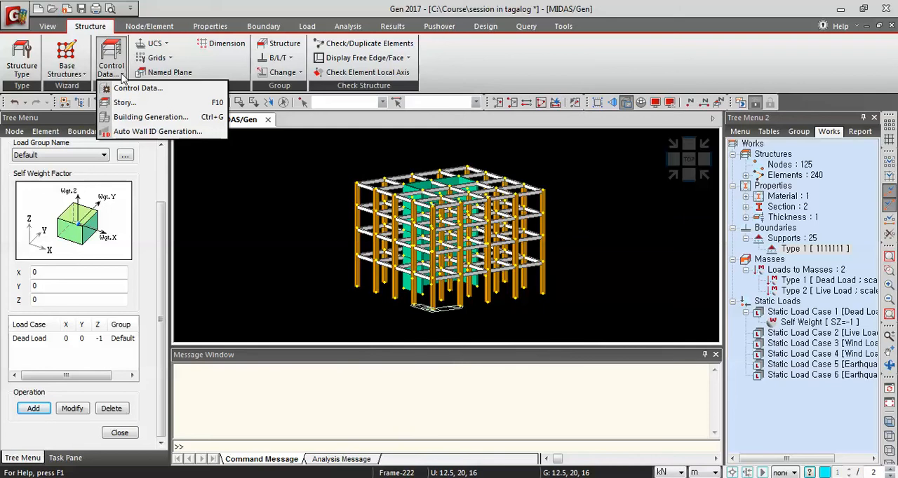
pyautogui.click(124, 103)
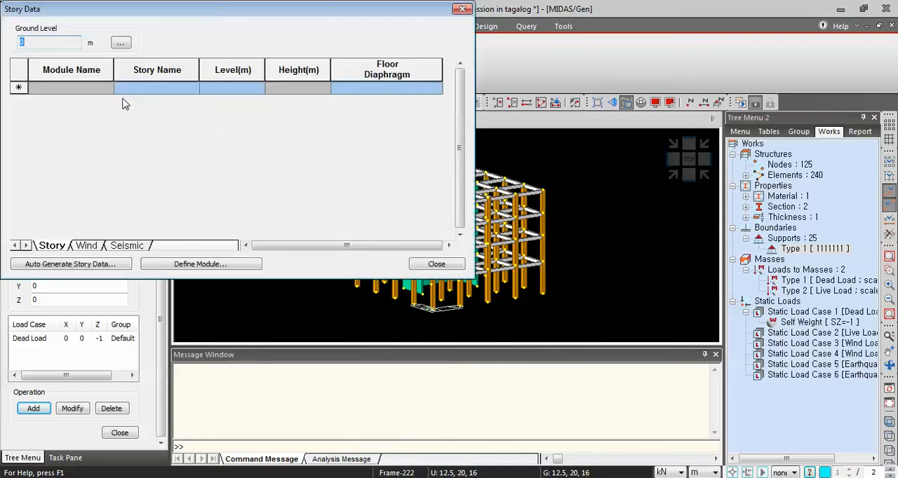
pyautogui.moveTo(196, 12); pyautogui.dragTo(398, 66)
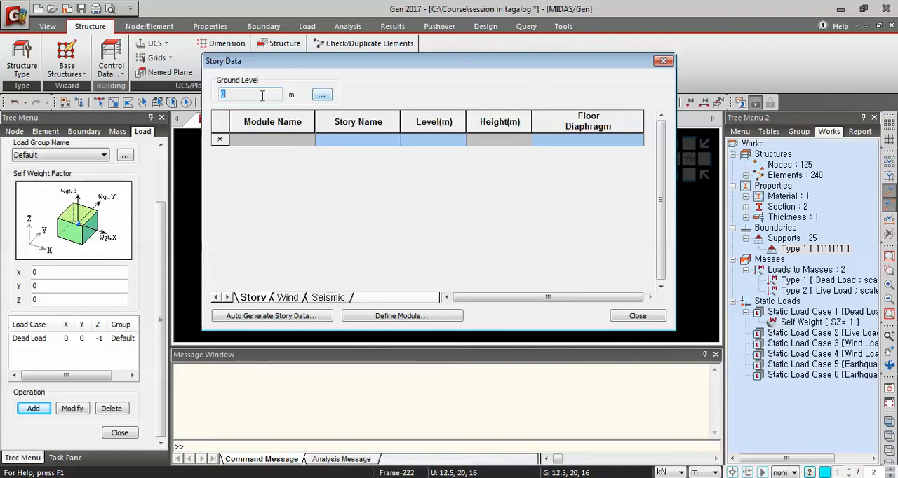
pyautogui.click(322, 96)
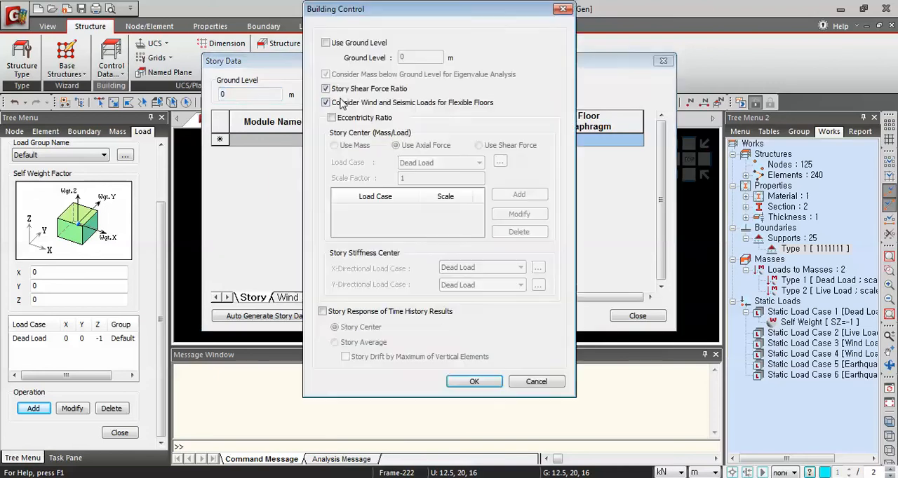
pyautogui.click(326, 42)
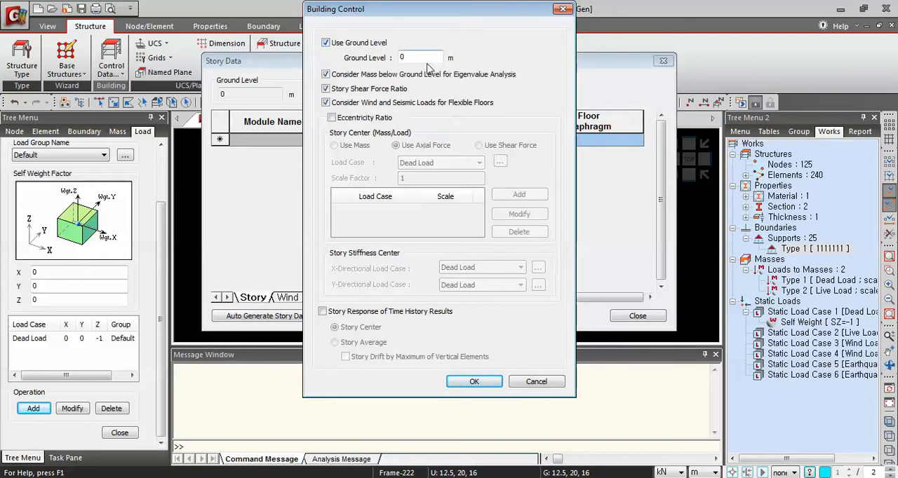
pyautogui.moveTo(439, 14)
pyautogui.mouseDown()
pyautogui.moveTo(455, 66)
pyautogui.moveTo(443, 13)
pyautogui.mouseUp()
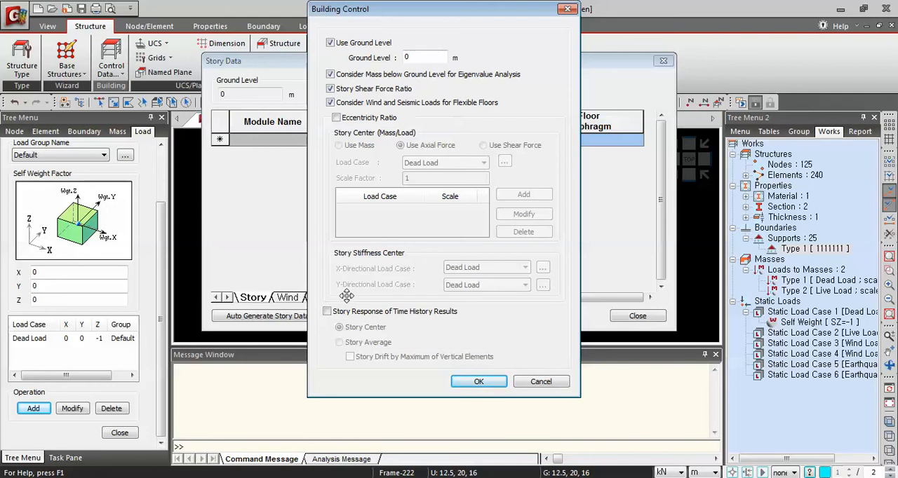
pyautogui.click(478, 383)
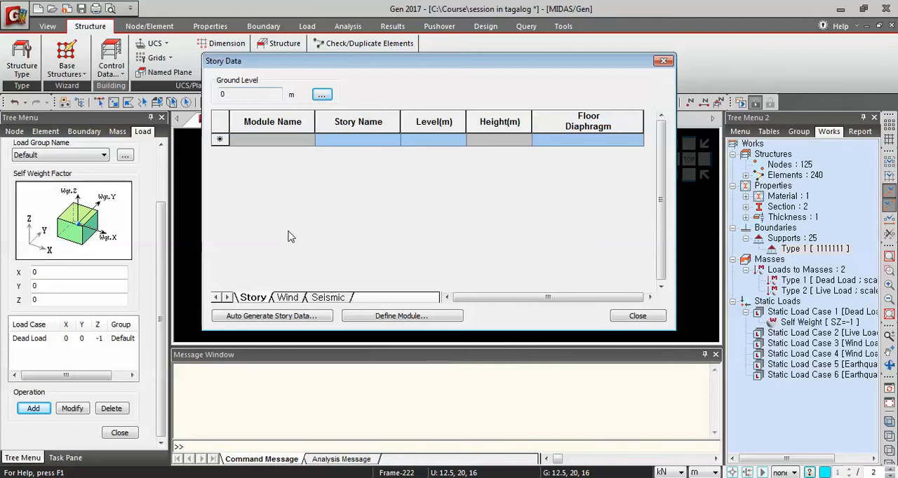
# Auto-generate story data for levels 1F to Roof, taking the 5 m level out of the selection and putting it back before confirming
pyautogui.click(267, 321)
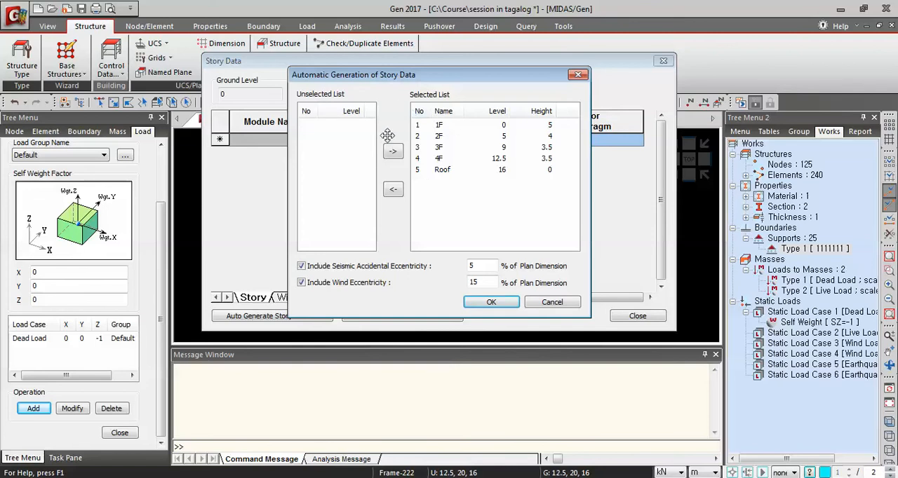
pyautogui.click(438, 137)
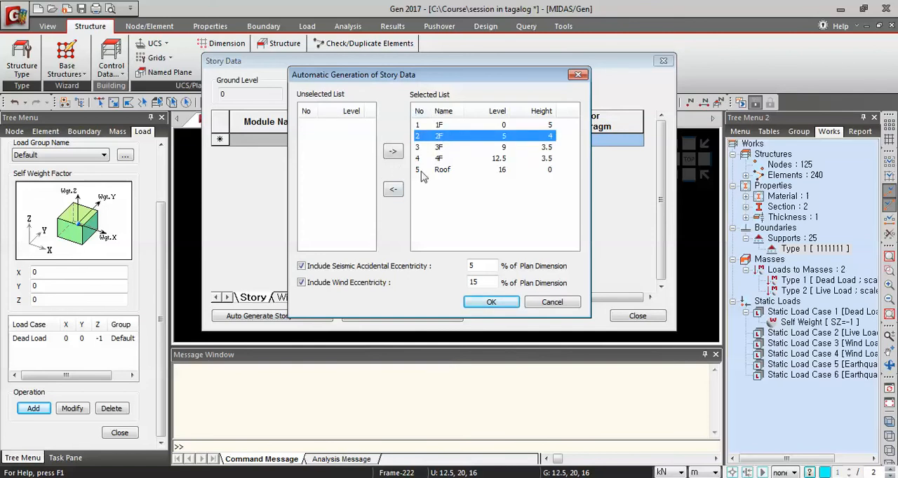
pyautogui.click(393, 189)
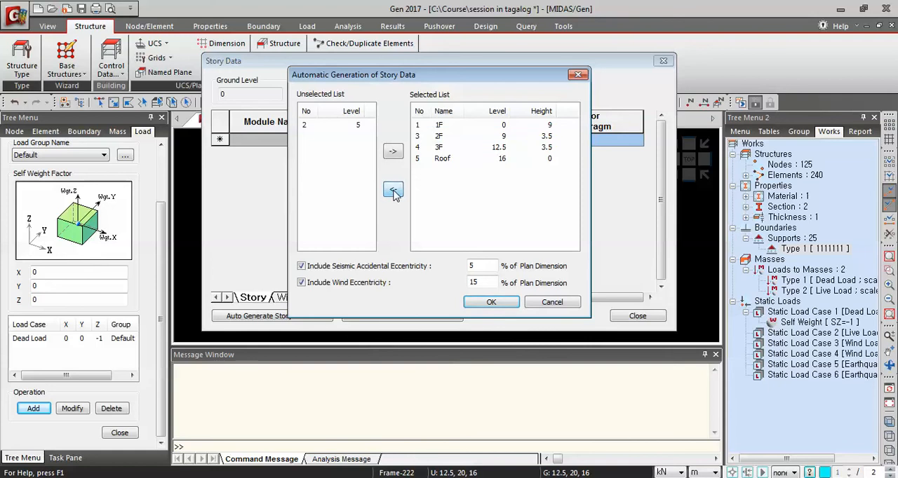
pyautogui.click(345, 127)
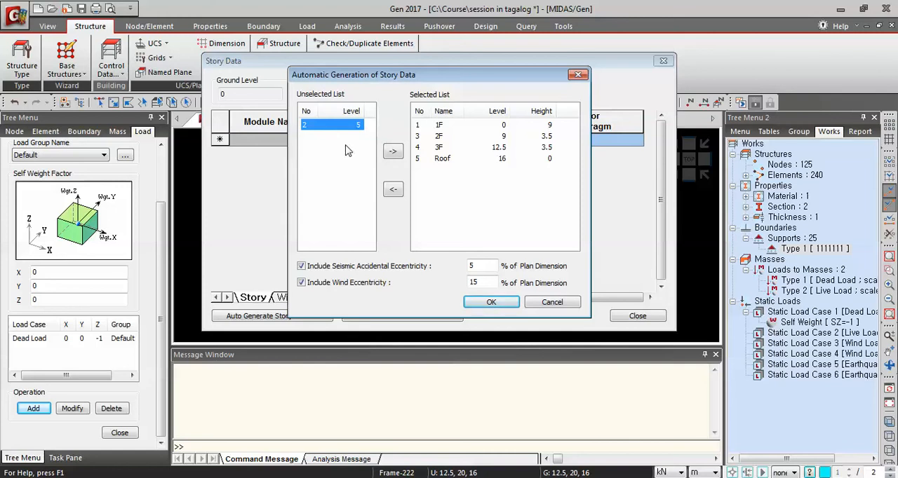
pyautogui.click(393, 153)
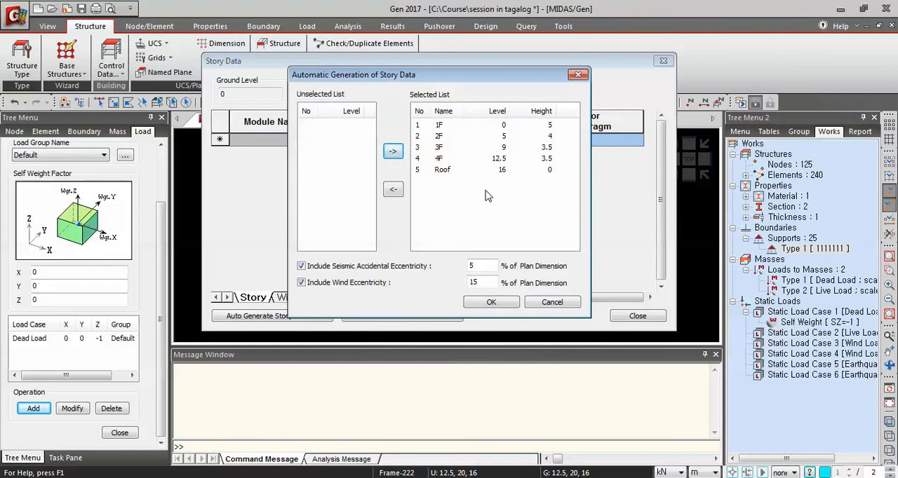
pyautogui.click(505, 306)
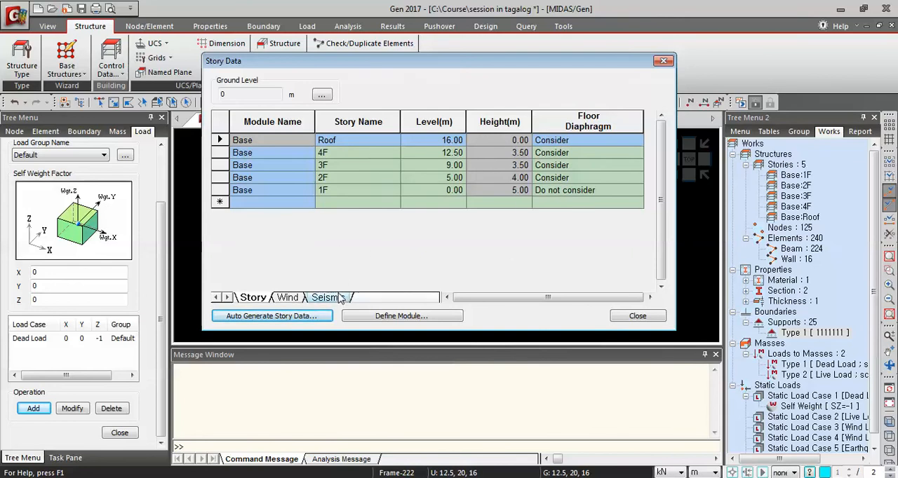
# Review the wind and seismic data of the generated stories
pyautogui.click(294, 305)
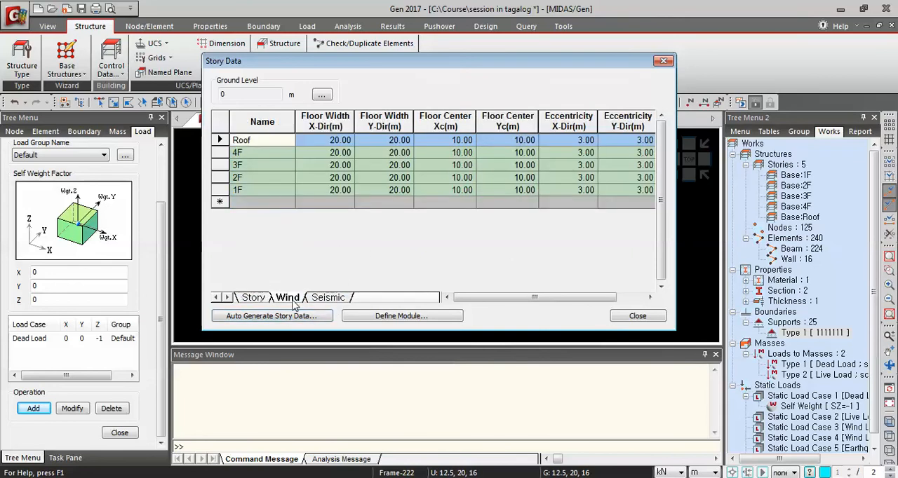
pyautogui.click(330, 299)
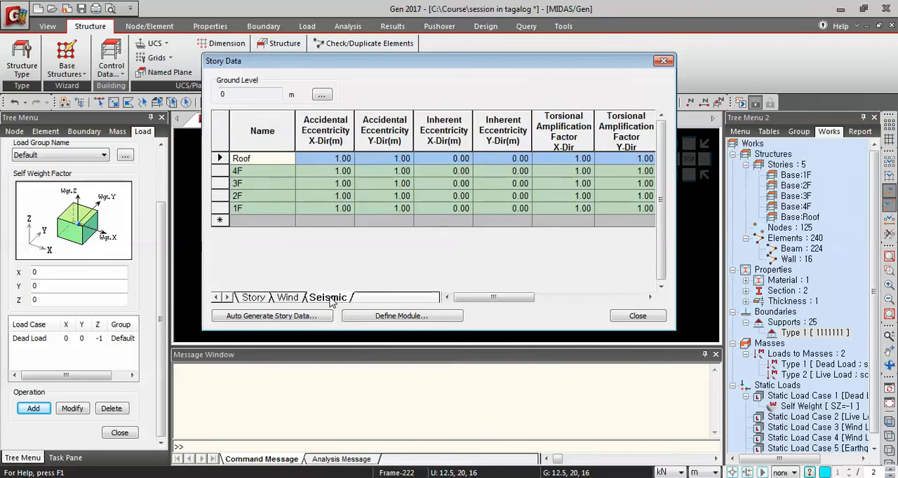
# Review the story levels, heights and floor diaphragm settings, and close the story data
pyautogui.moveTo(494, 298); pyautogui.dragTo(456, 297)
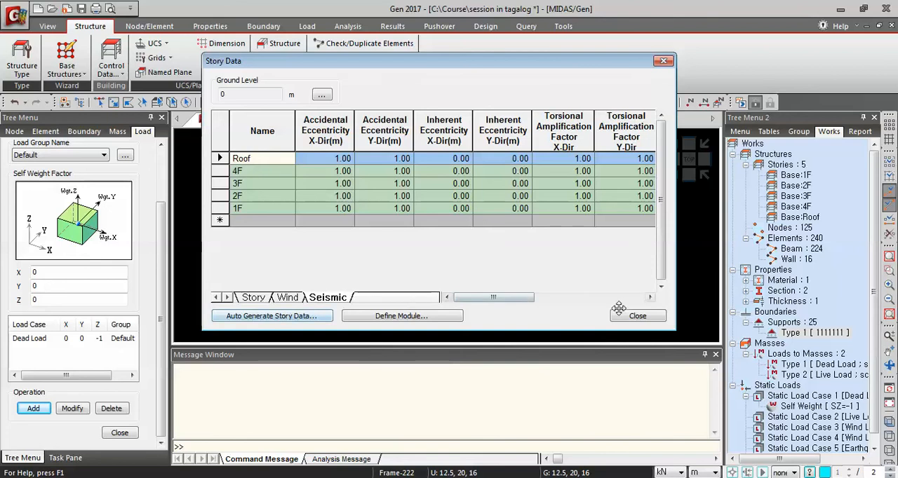
pyautogui.click(254, 297)
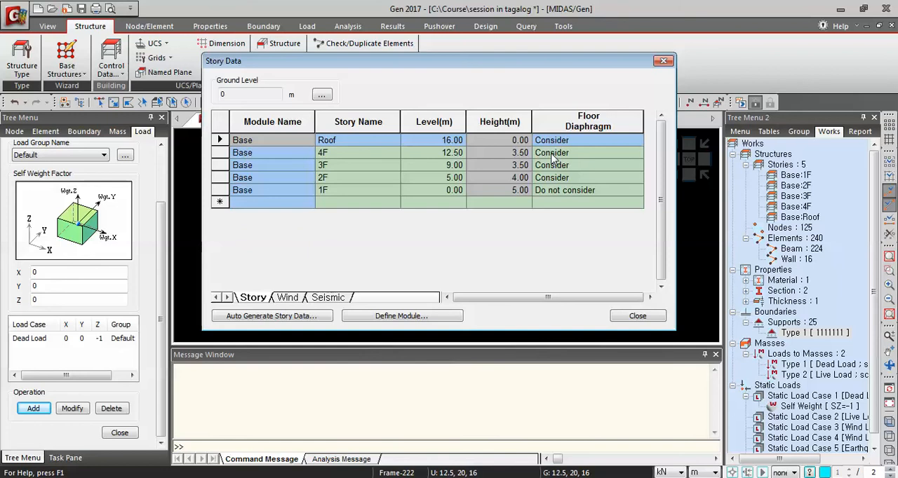
pyautogui.click(638, 317)
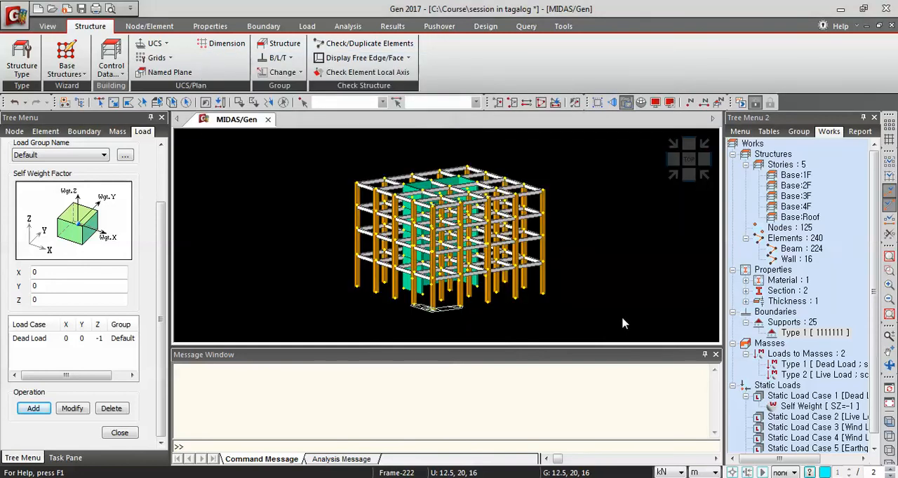
# Switch off the hidden surface rendering and display the story diaphragms on the model in isometric view
pyautogui.click(626, 103)
pyautogui.moveTo(604, 223); pyautogui.dragTo(575, 267)
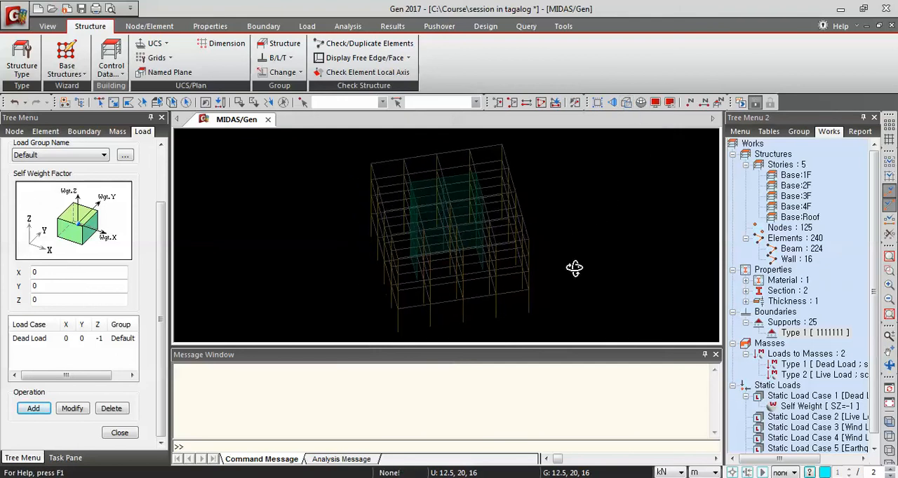
pyautogui.click(669, 103)
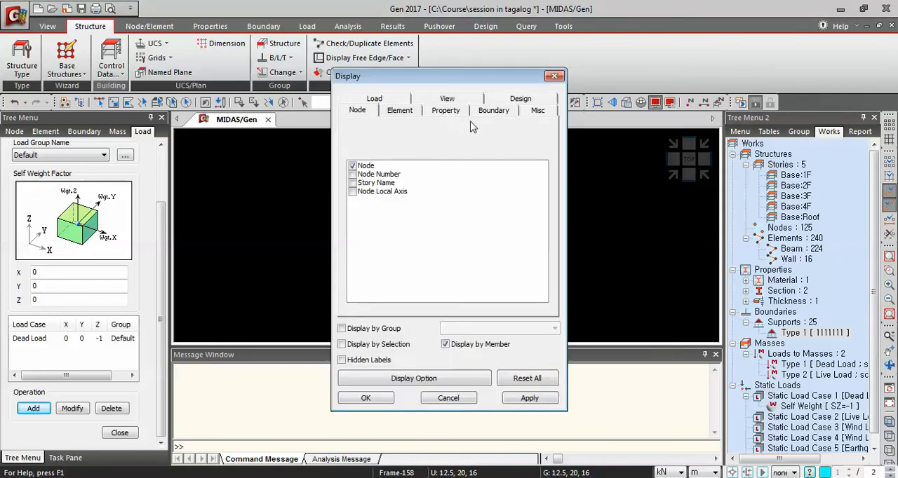
pyautogui.click(502, 111)
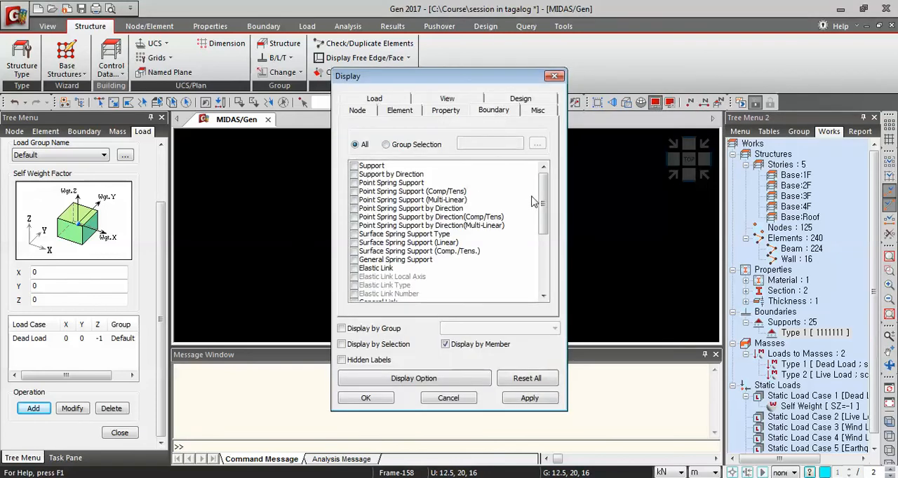
pyautogui.moveTo(538, 198); pyautogui.dragTo(559, 277)
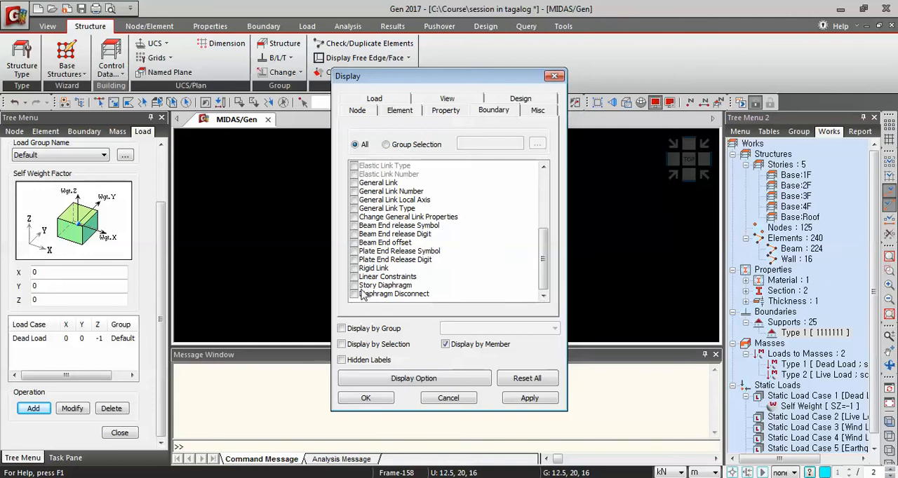
pyautogui.click(354, 285)
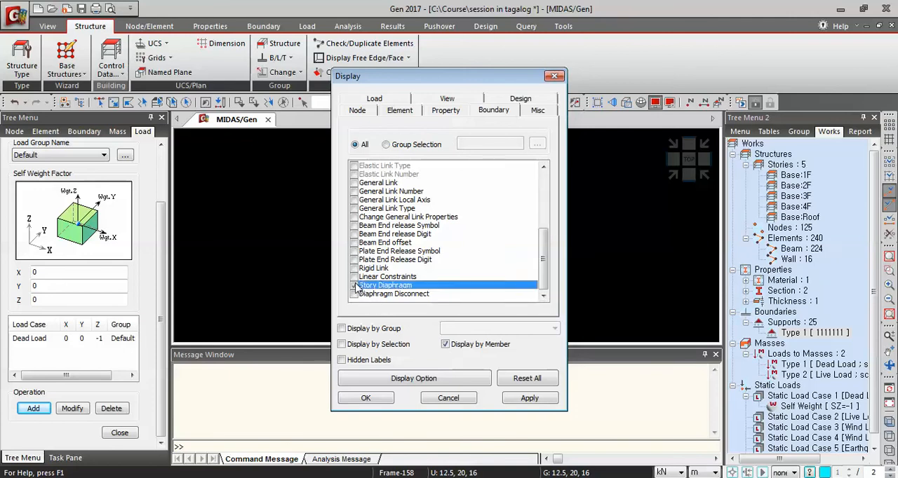
pyautogui.click(527, 403)
pyautogui.click(383, 400)
pyautogui.keyDown('ctrl'); pyautogui.moveTo(568, 270); pyautogui.dragTo(588, 219, button='middle'); pyautogui.keyUp('ctrl')
pyautogui.click(669, 180)
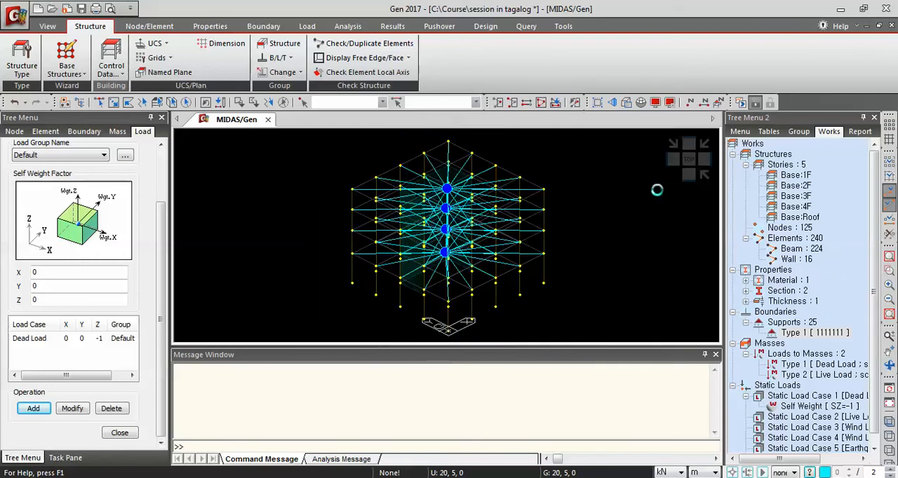
# Turn off the story diaphragm display in the boundary display settings
pyautogui.click(655, 102)
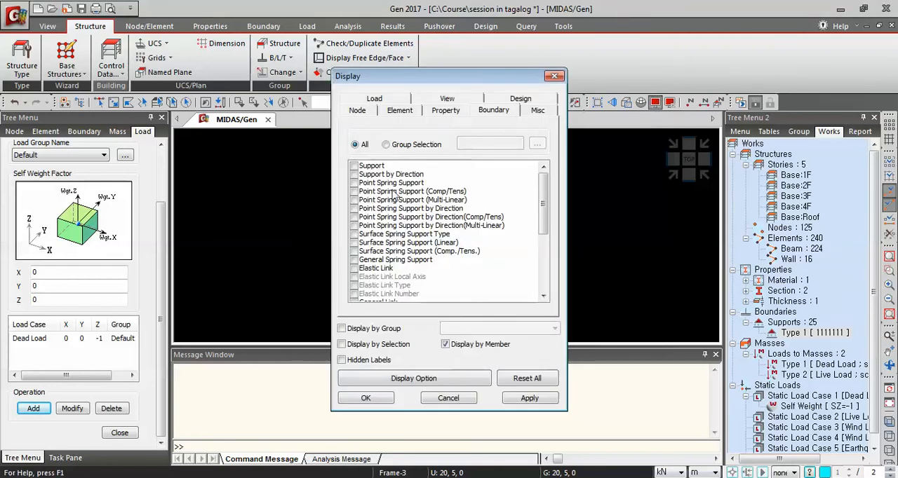
pyautogui.moveTo(541, 201); pyautogui.dragTo(541, 258)
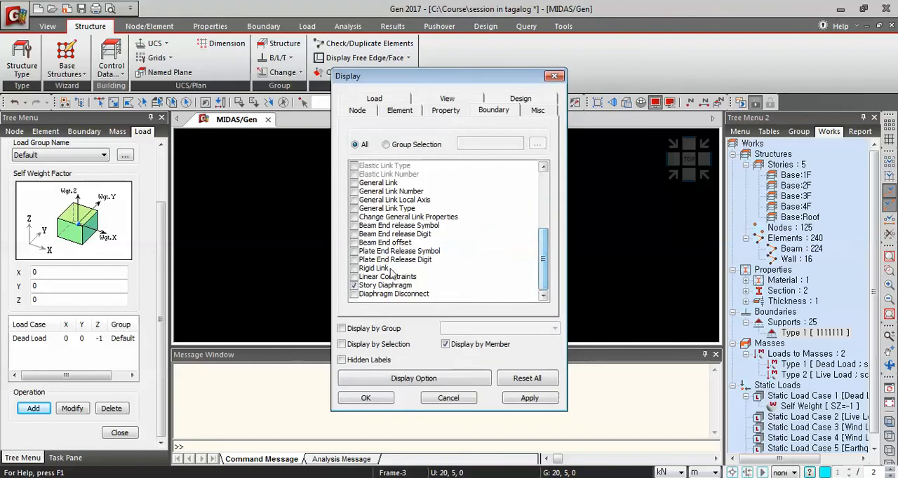
pyautogui.click(355, 285)
pyautogui.click(354, 287)
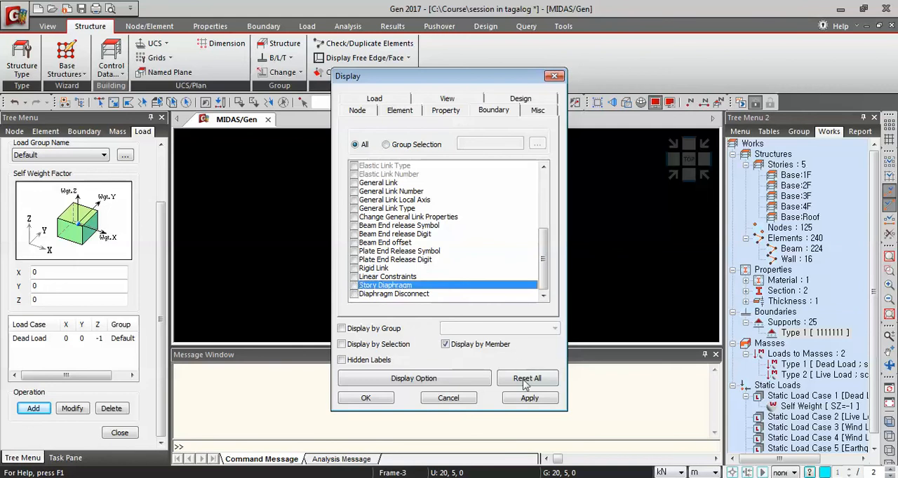
pyautogui.click(519, 401)
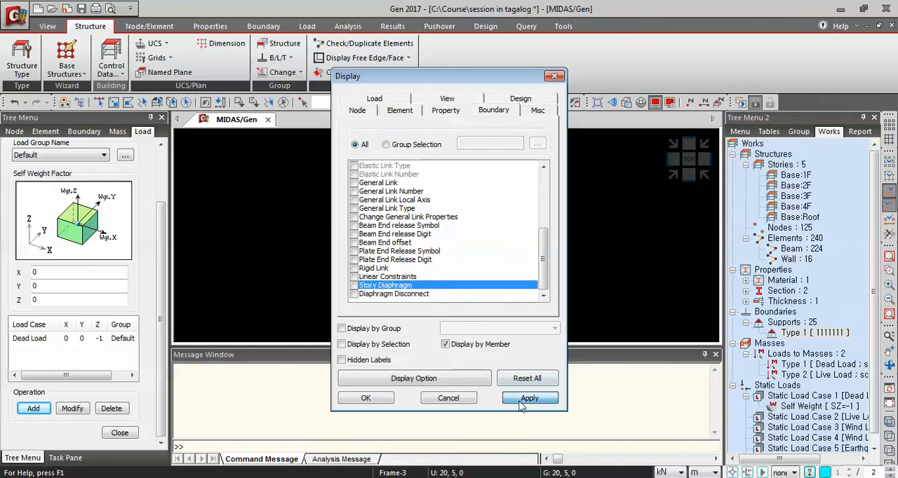
pyautogui.click(365, 398)
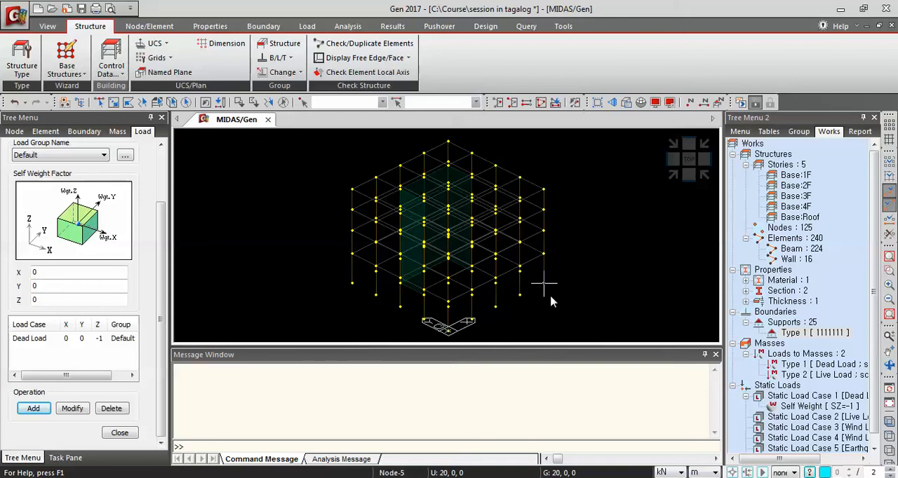
# Enable the conversion of self-weight into masses in X, Y and Z in the structure type settings
pyautogui.moveTo(553, 300)
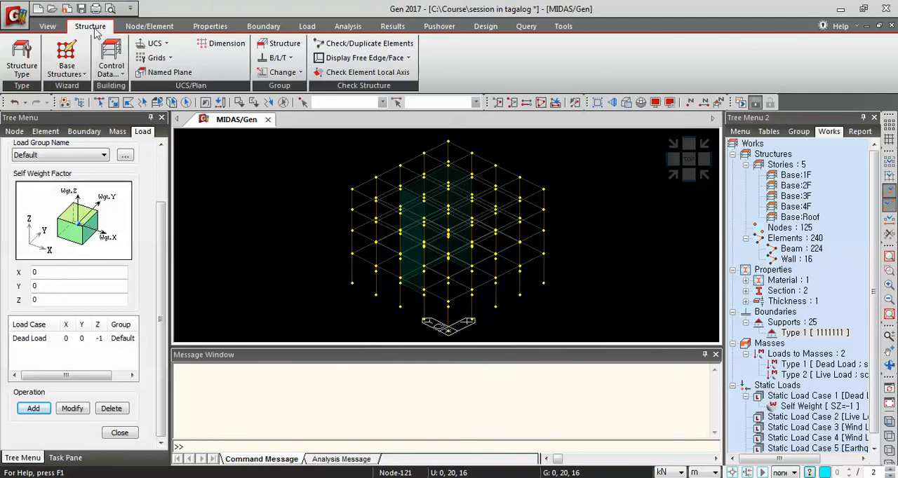
pyautogui.click(22, 70)
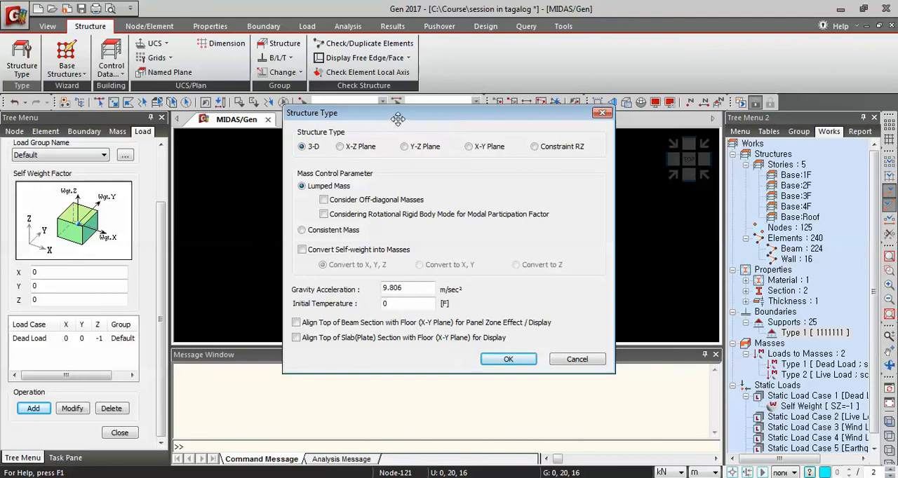
pyautogui.moveTo(397, 118); pyautogui.dragTo(402, 141)
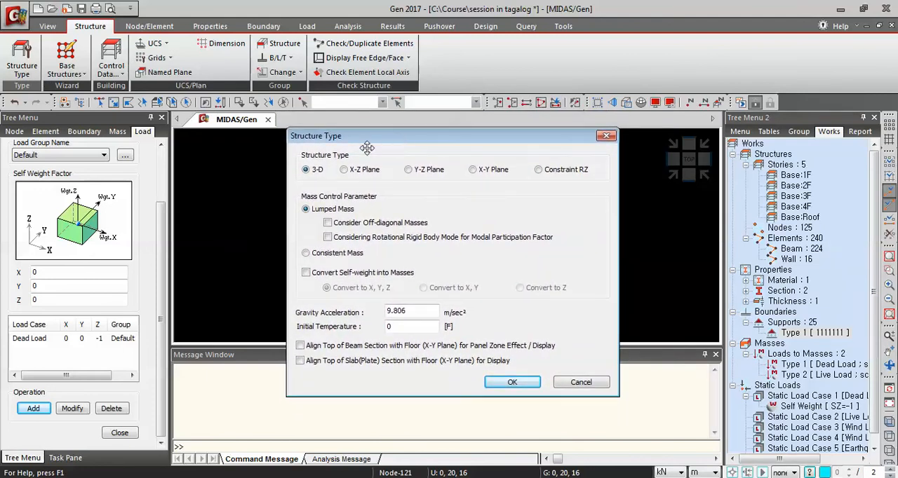
pyautogui.click(307, 274)
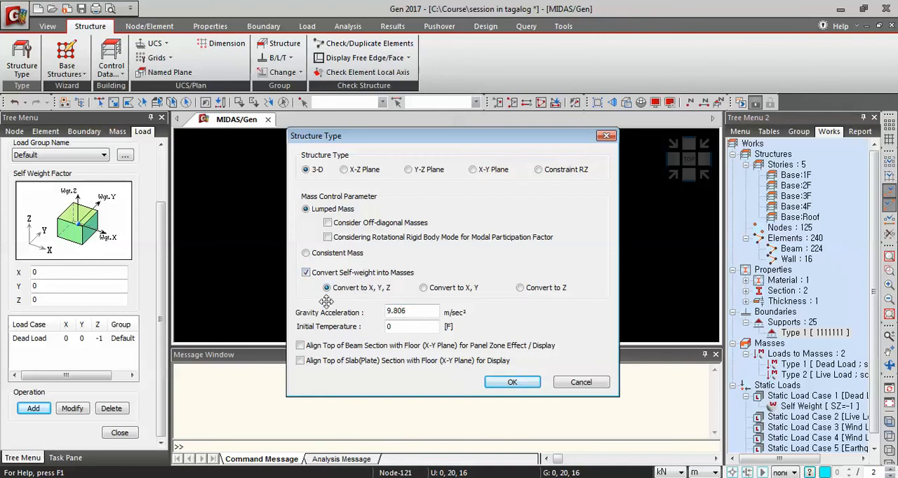
pyautogui.click(512, 383)
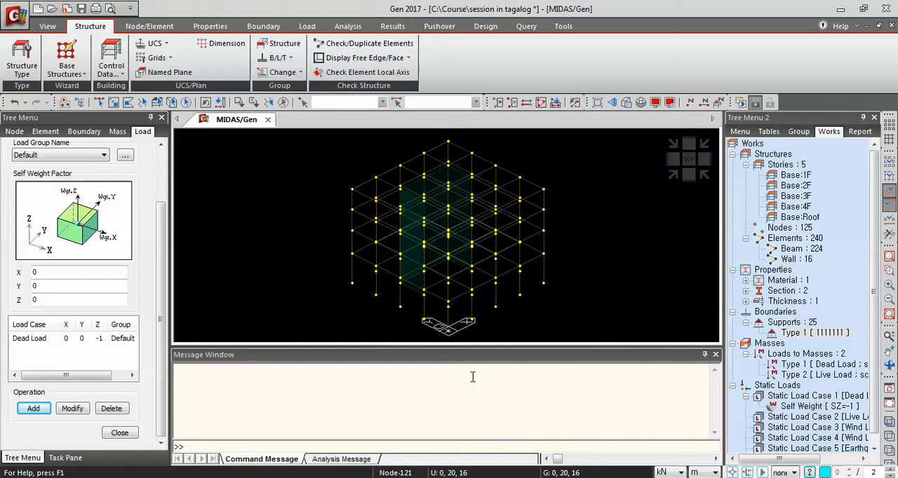
# Add a wind load specification for Wind Load X under IBC2009(ASCE7-05) with a basic wind speed of 200*0.6 mile/h
pyautogui.click(306, 25)
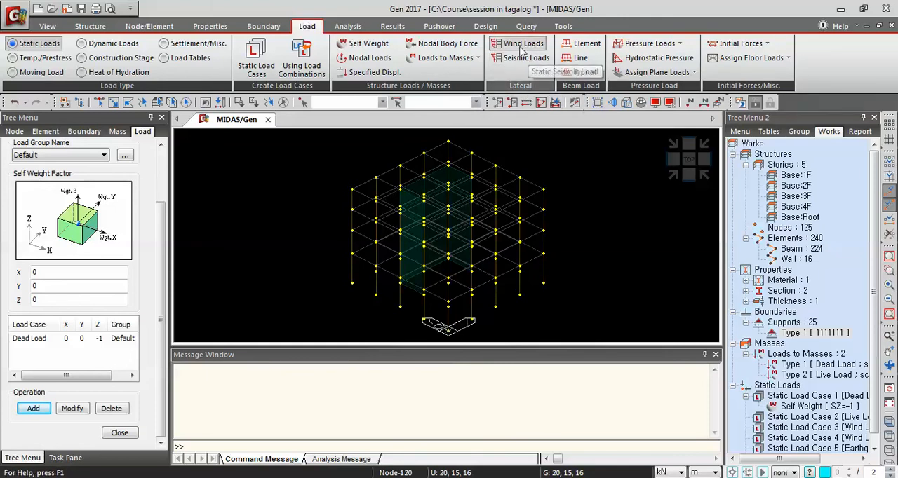
pyautogui.click(517, 48)
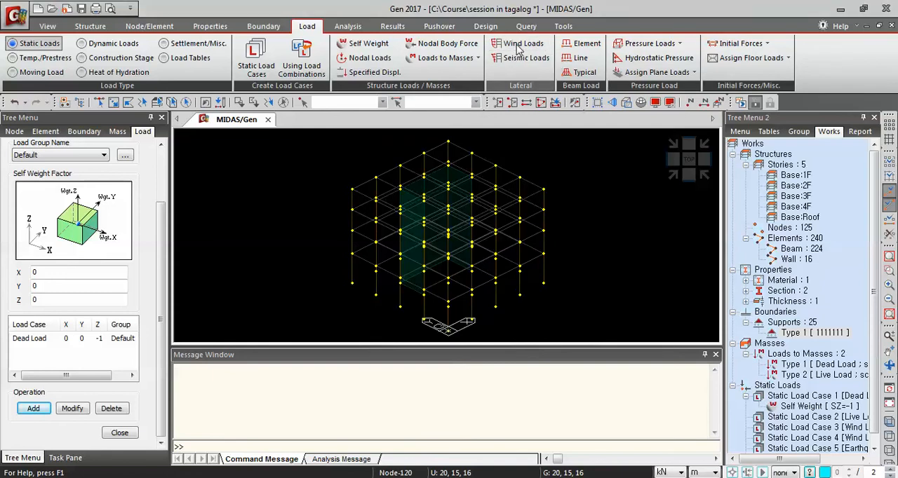
pyautogui.moveTo(180, 45); pyautogui.dragTo(165, 21)
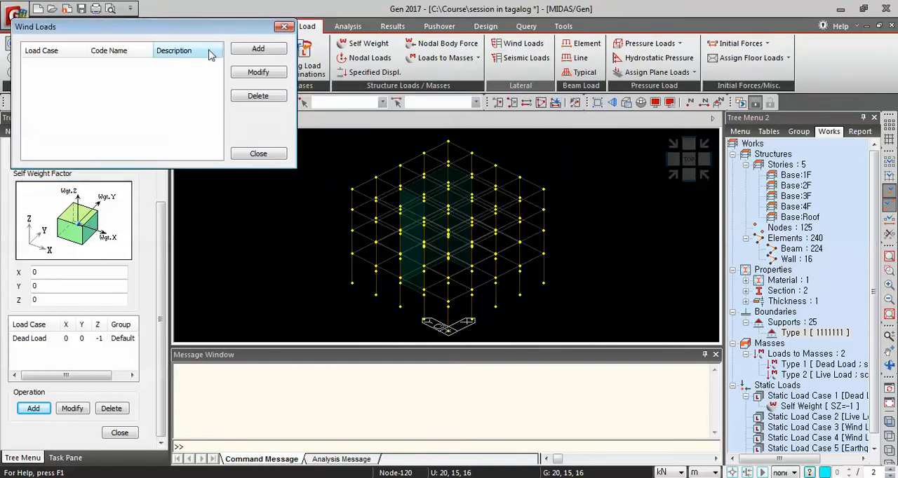
pyautogui.click(257, 49)
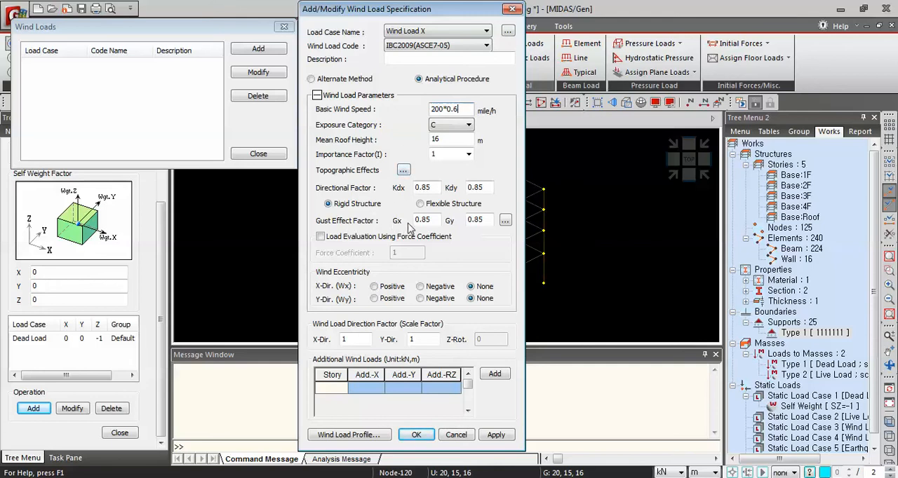
# Calculate the rigid-structure gust effect factors for Wind Load X and apply the load with a Y-direction scale factor of 0
pyautogui.click(505, 221)
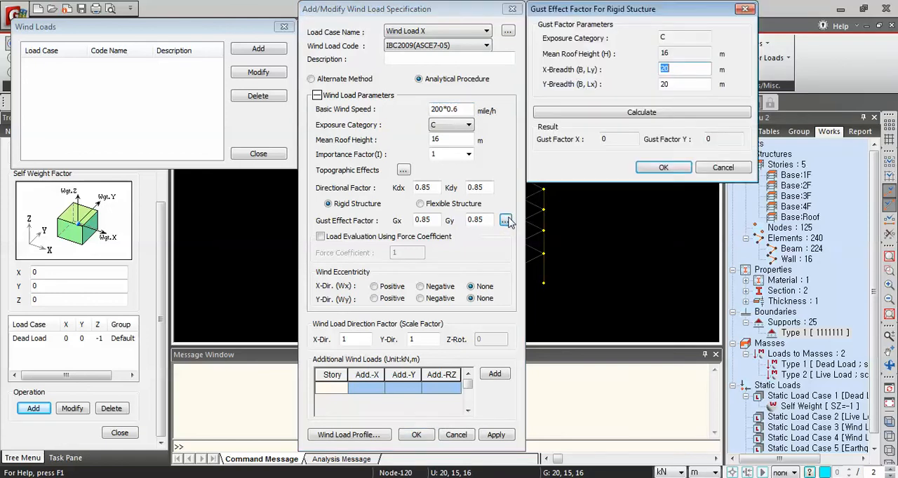
pyautogui.click(604, 119)
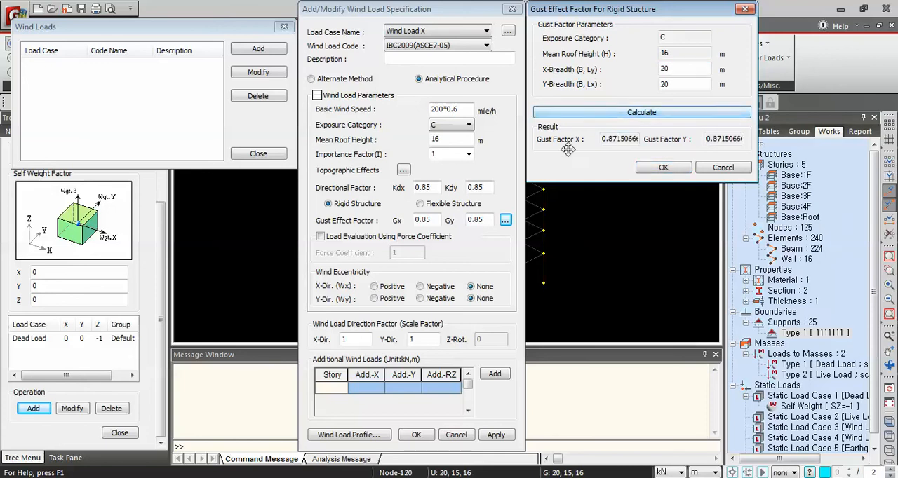
pyautogui.click(670, 172)
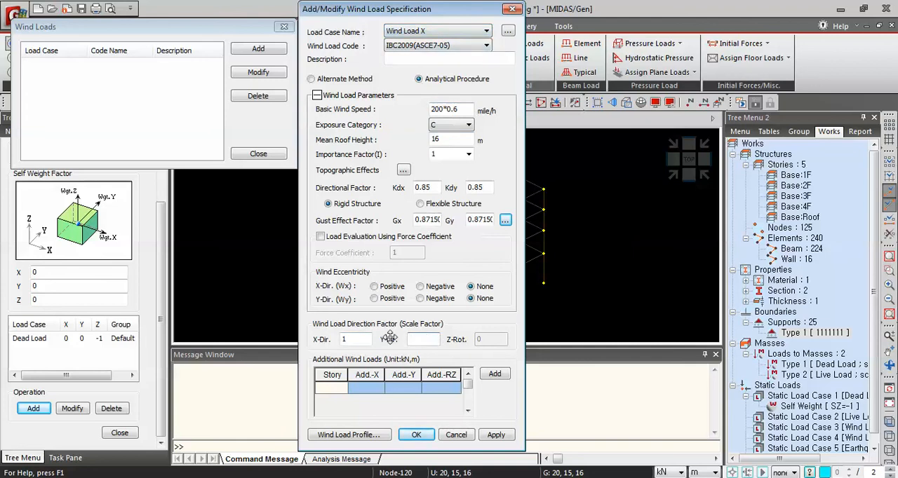
pyautogui.write('0')
pyautogui.click(495, 434)
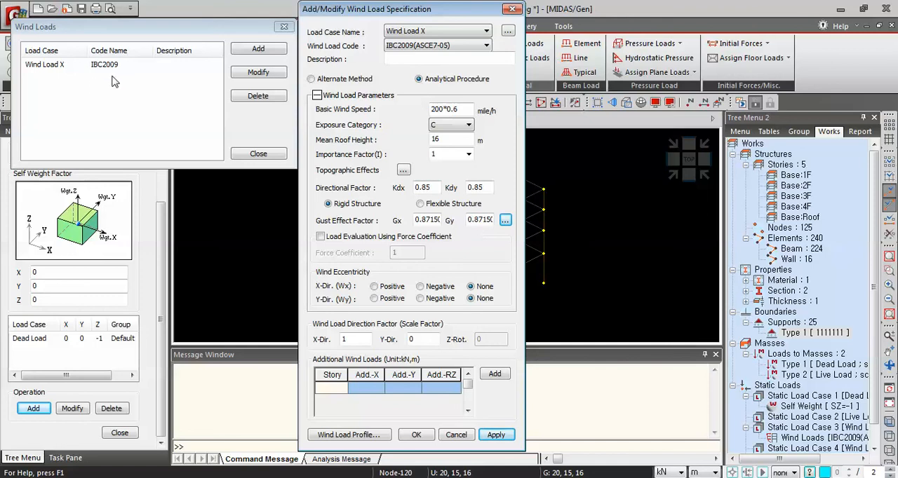
# Add Wind Load Y with direction scale factors of 0 in X and 1 in Y, and close the wind loads list
pyautogui.click(439, 32)
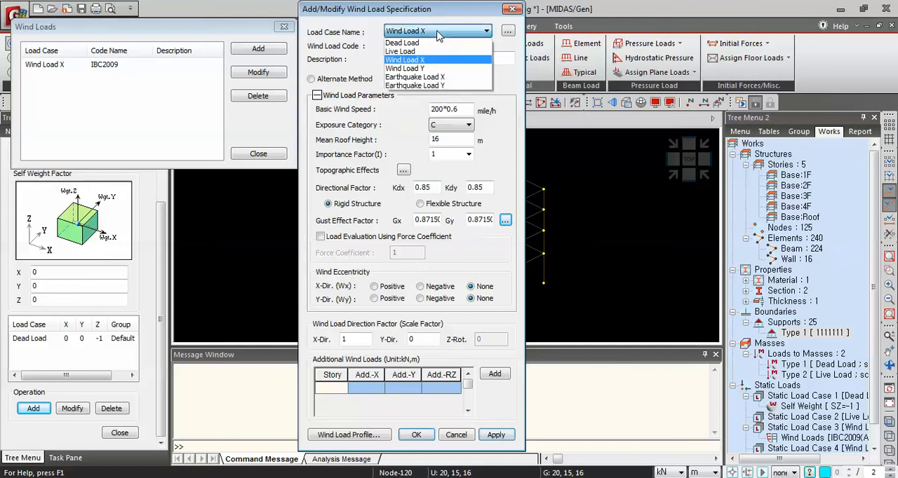
pyautogui.click(436, 70)
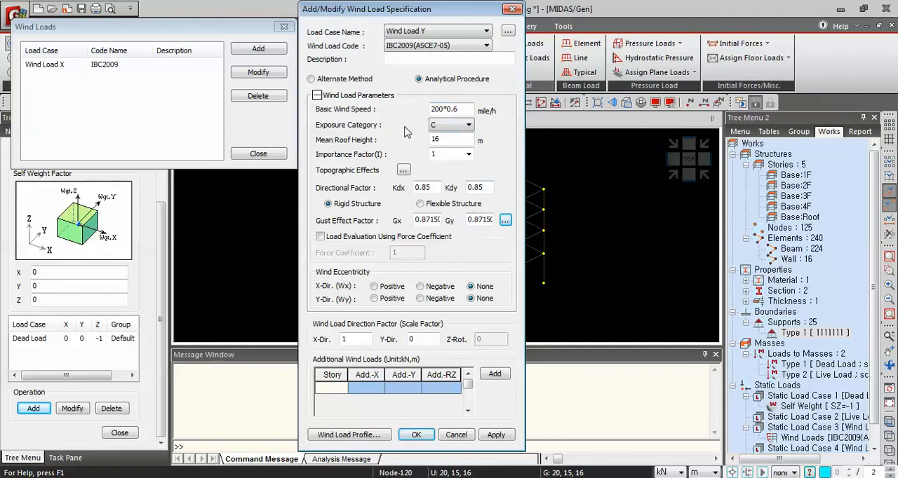
pyautogui.doubleClick(359, 341)
pyautogui.doubleClick(418, 339)
pyautogui.write('1')
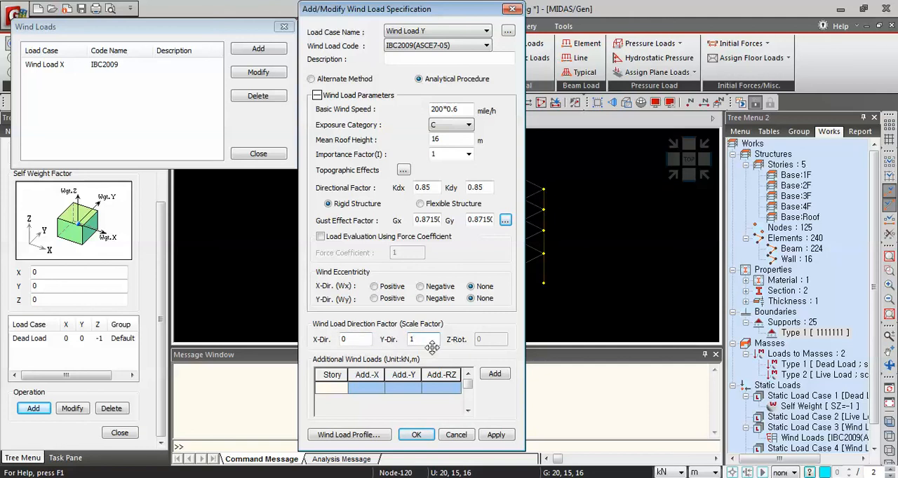
pyautogui.click(416, 435)
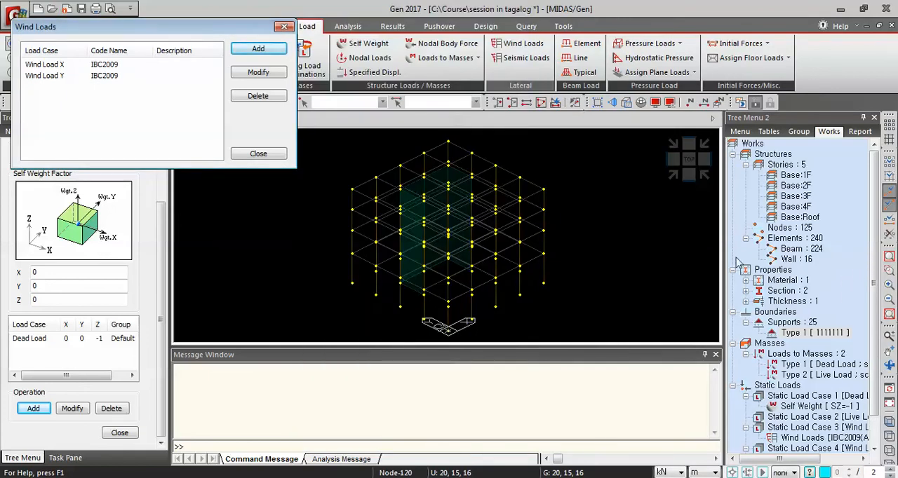
pyautogui.moveTo(131, 32); pyautogui.dragTo(332, 132)
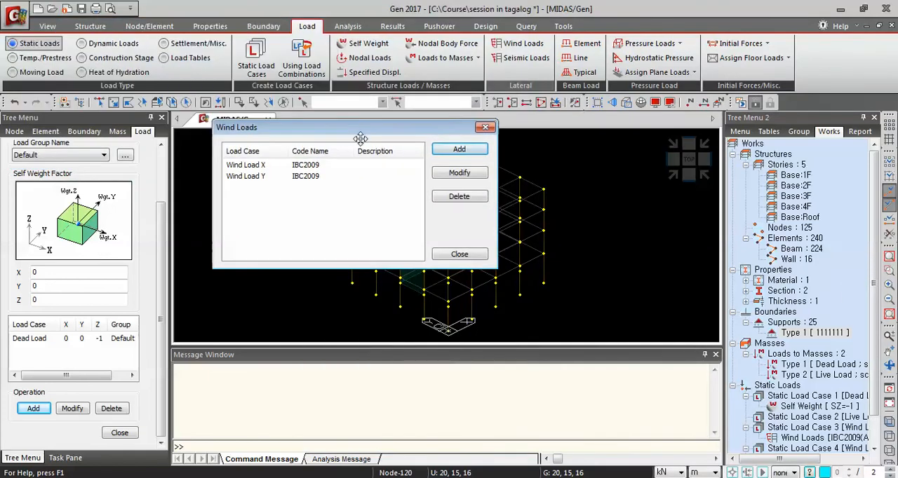
pyautogui.click(486, 127)
pyautogui.scroll(-1, 874, 212)
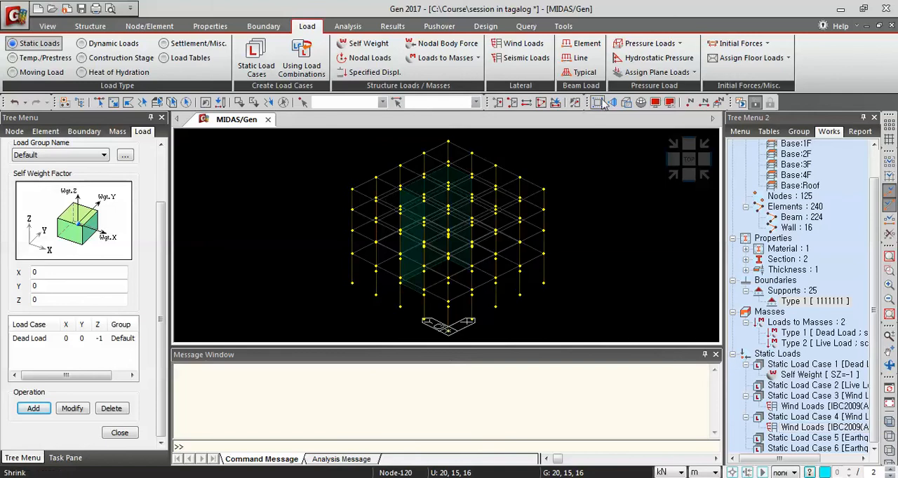
# Add a static seismic load specification for Earthquake Load X using the UBC(1997) code
pyautogui.click(535, 62)
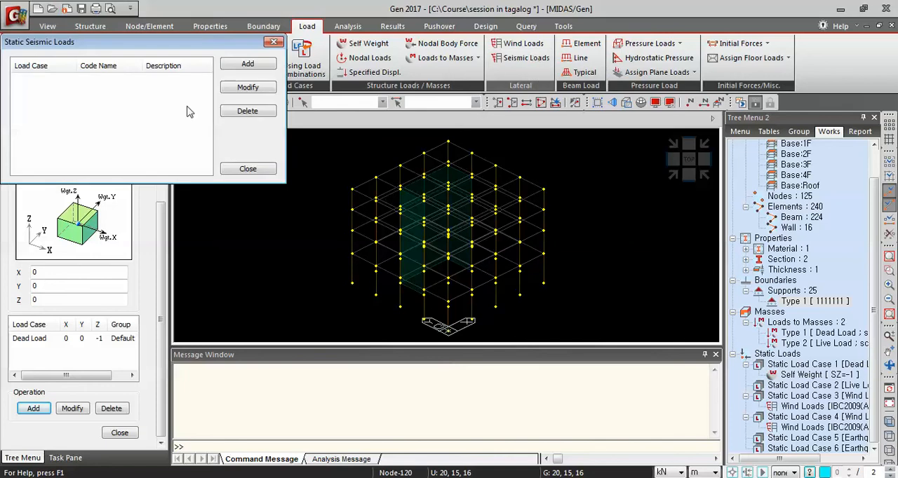
pyautogui.click(249, 63)
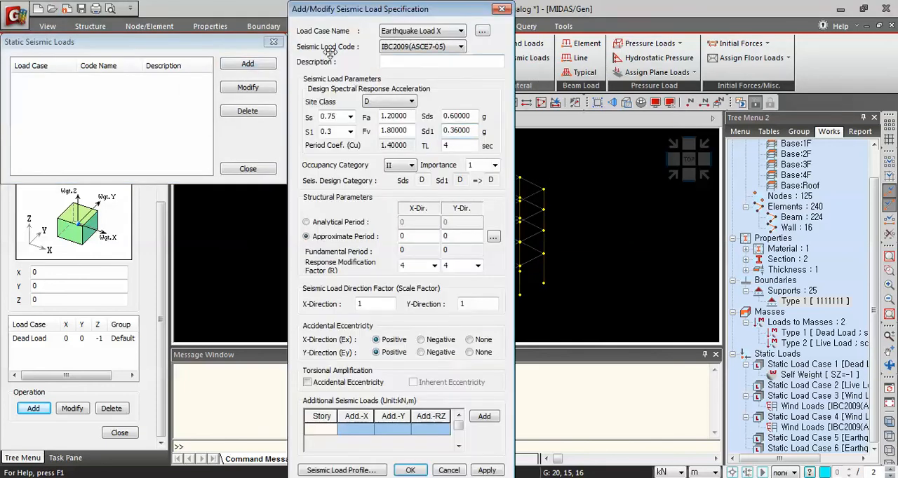
pyautogui.moveTo(378, 11); pyautogui.dragTo(473, 14)
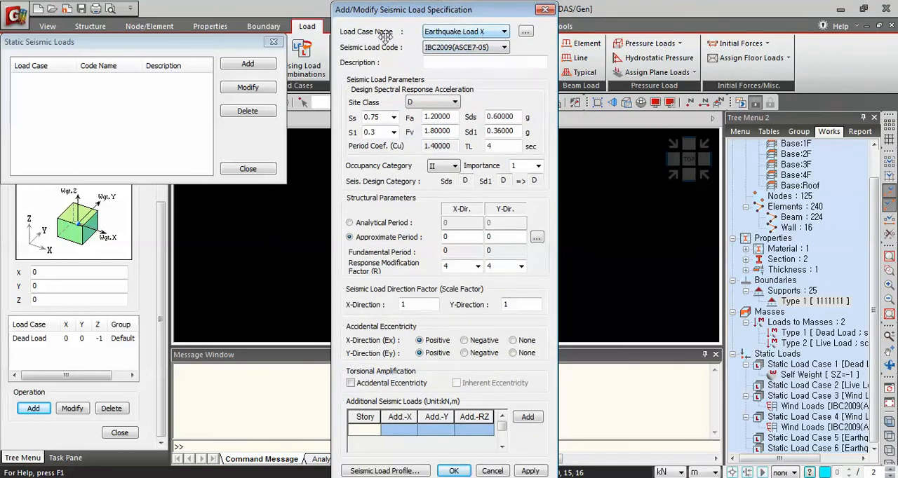
pyautogui.click(467, 49)
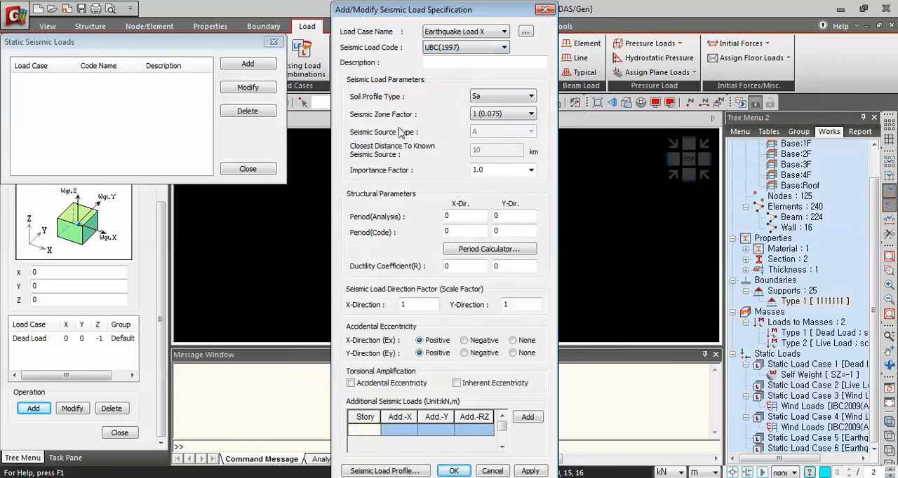
# Set soil profile type Sc, seismic zone factor 4 (0.40) and a closest distance to known seismic source of 15 km
pyautogui.click(512, 96)
pyautogui.click(482, 126)
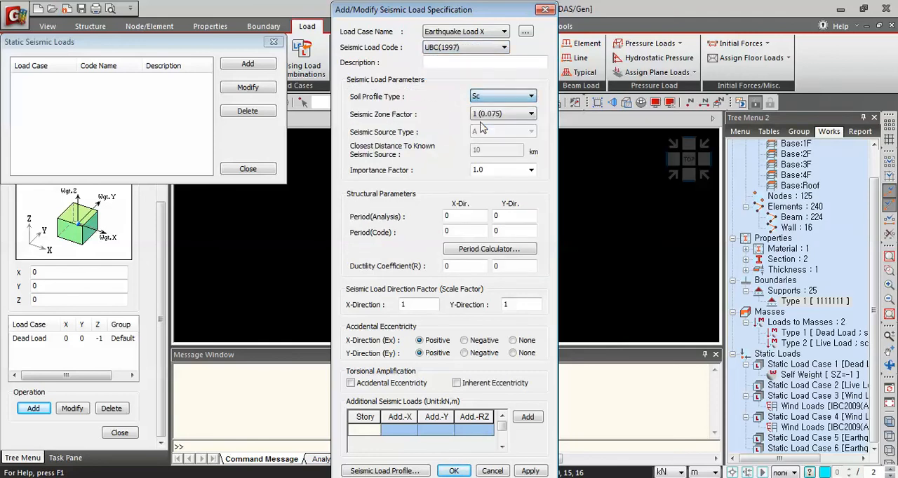
pyautogui.click(494, 116)
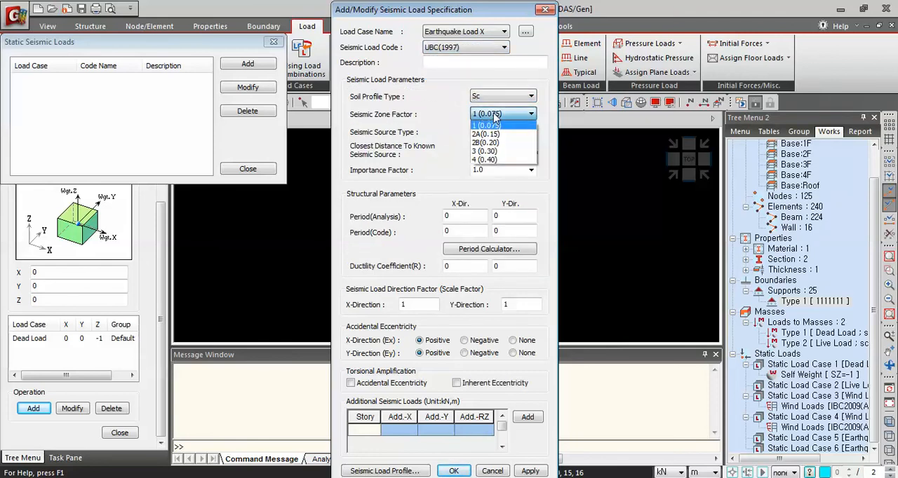
pyautogui.click(489, 160)
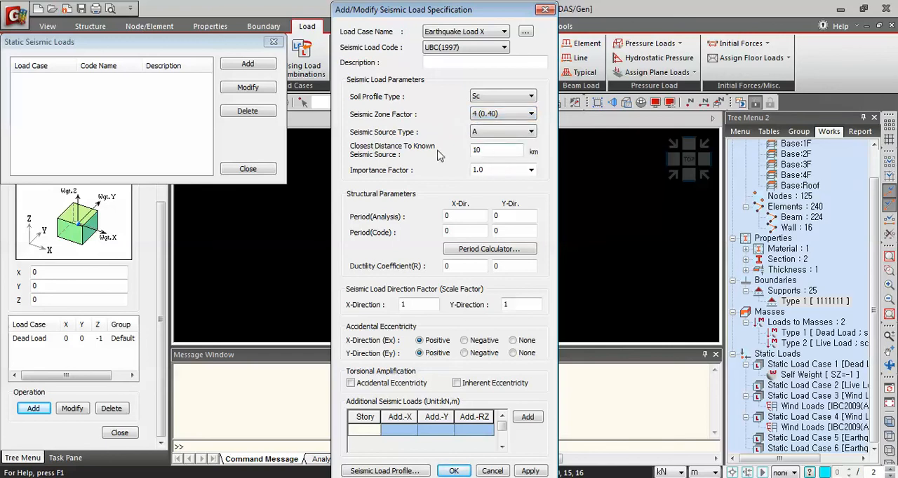
pyautogui.click(500, 151)
pyautogui.write('1')
# Calculate the code periods in both X and Y directions with the formula T = 0.030Hn^(3/4)
pyautogui.click(491, 249)
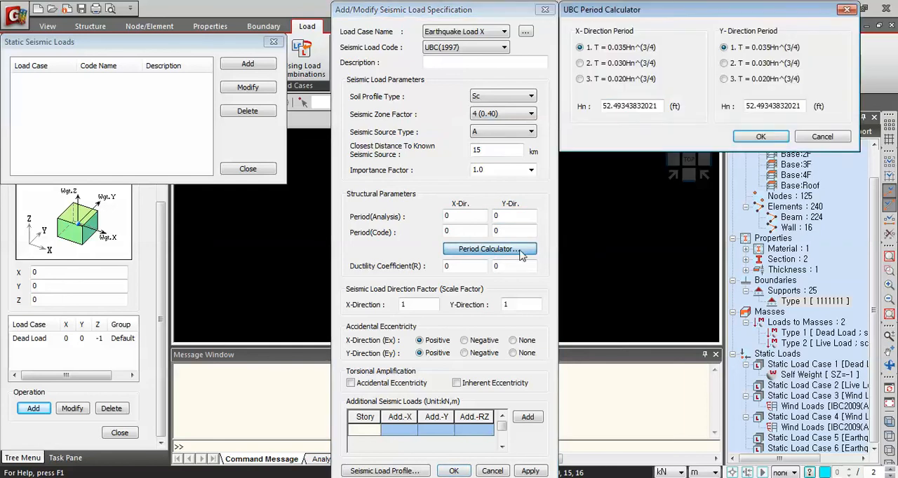
pyautogui.moveTo(690, 12); pyautogui.dragTo(664, 28)
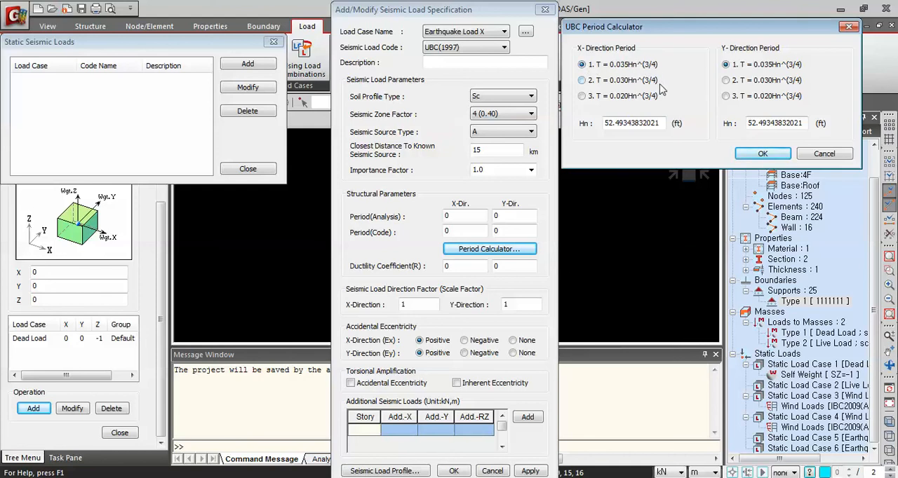
pyautogui.click(582, 81)
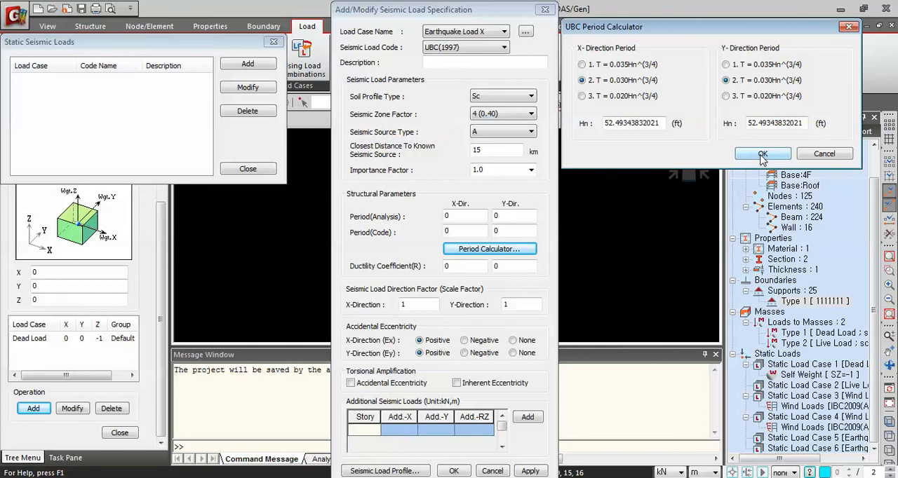
pyautogui.click(763, 155)
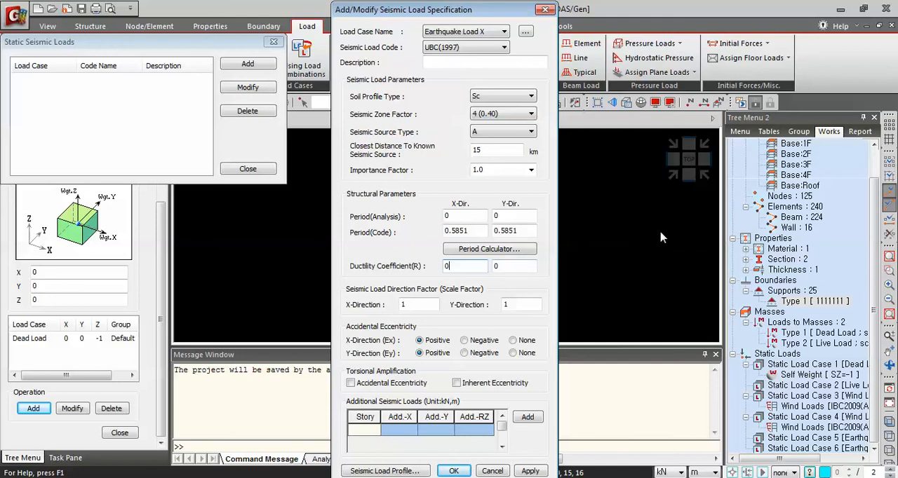
# Set both ductility coefficients to 8.5, the Y-direction factor to 0 and both accidental eccentricities to None, and apply Earthquake Load X
pyautogui.write('8.5')
pyautogui.click(527, 266)
pyautogui.write('8.')
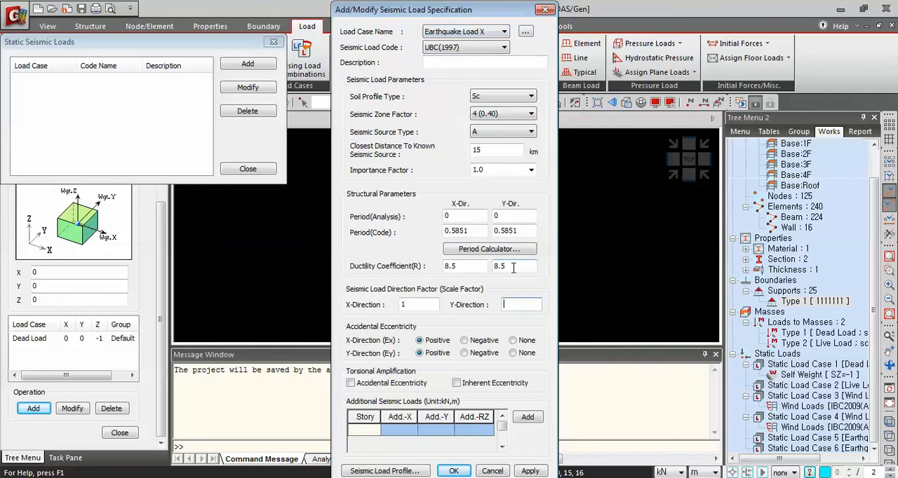
pyautogui.write('0')
pyautogui.click(513, 353)
pyautogui.click(513, 340)
pyautogui.click(531, 471)
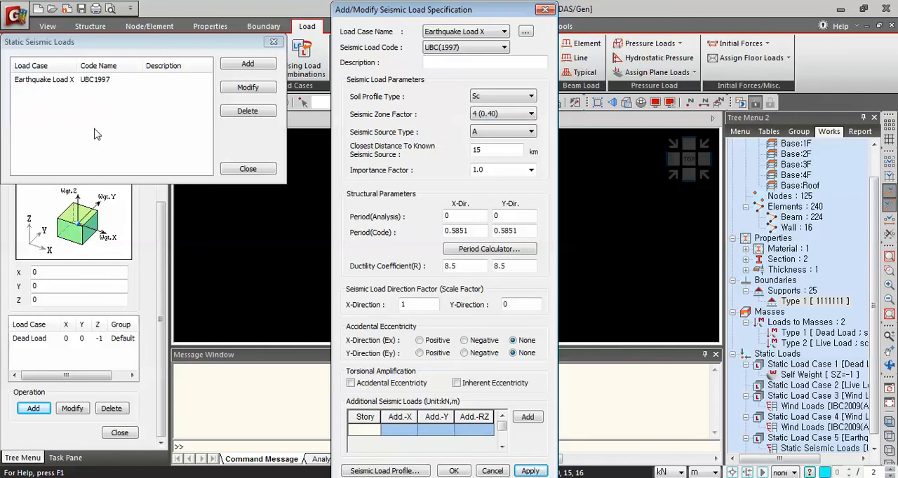
# Add Earthquake Load Y with direction scale factors of 0 in X and 1 in Y, and close the static seismic loads list
pyautogui.click(502, 33)
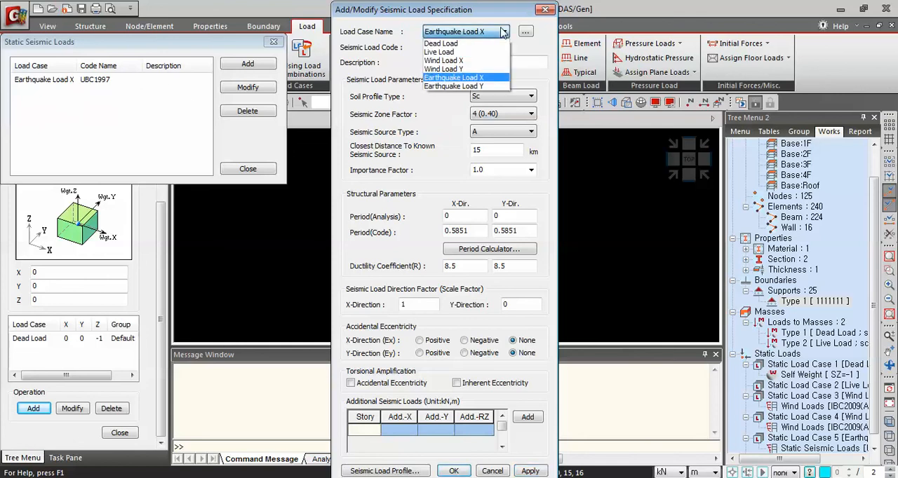
pyautogui.click(474, 86)
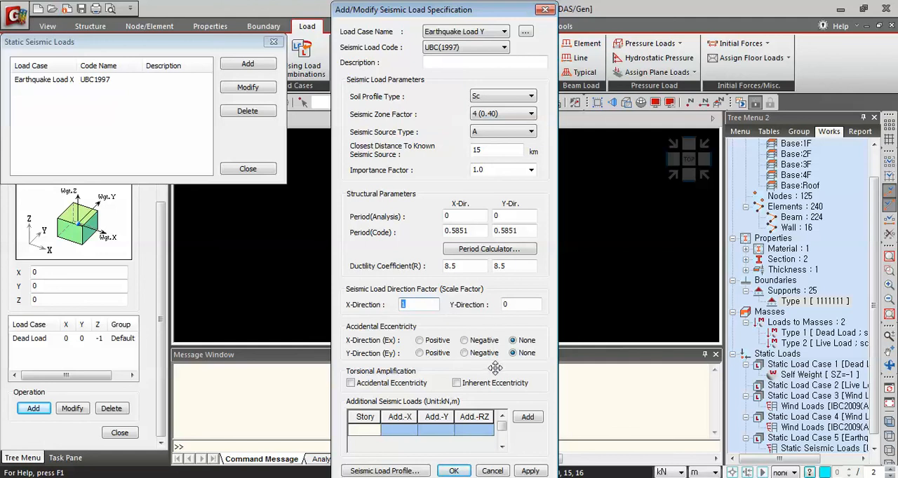
pyautogui.press('BackSpace')
pyautogui.write('0')
pyautogui.doubleClick(521, 303)
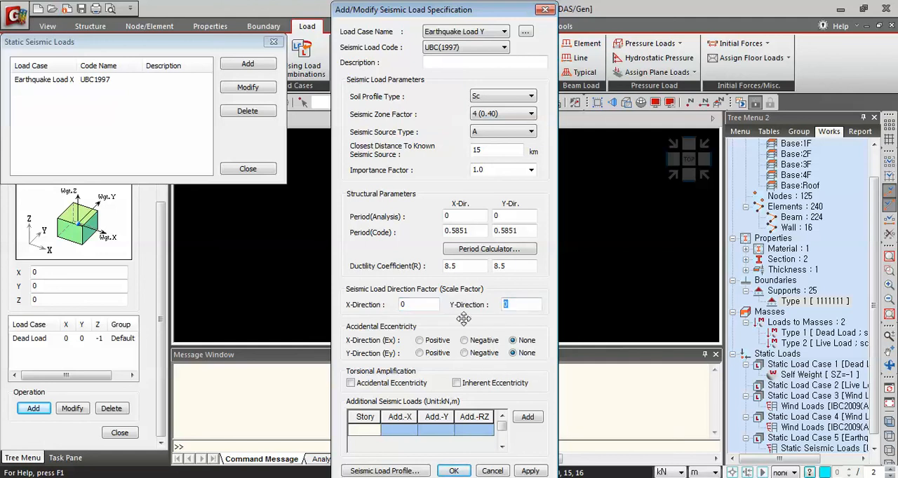
pyautogui.write('1')
pyautogui.click(454, 471)
pyautogui.moveTo(176, 43); pyautogui.dragTo(442, 86)
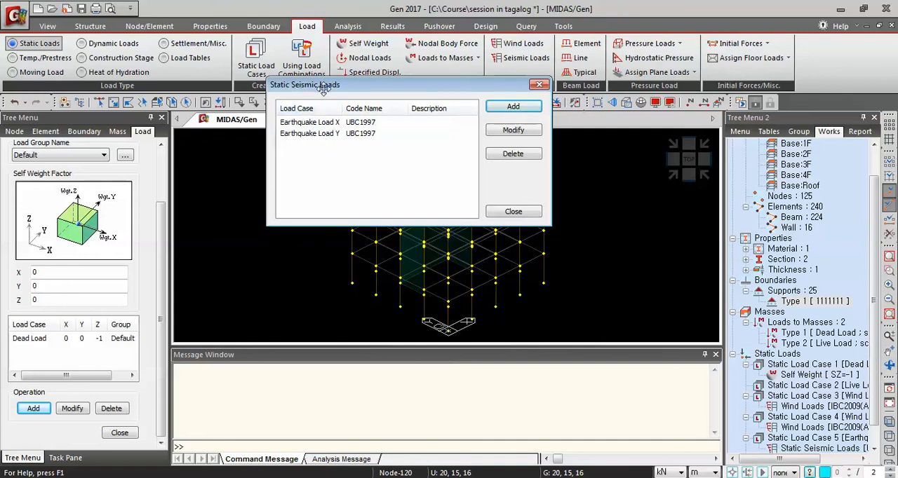
pyautogui.click(513, 212)
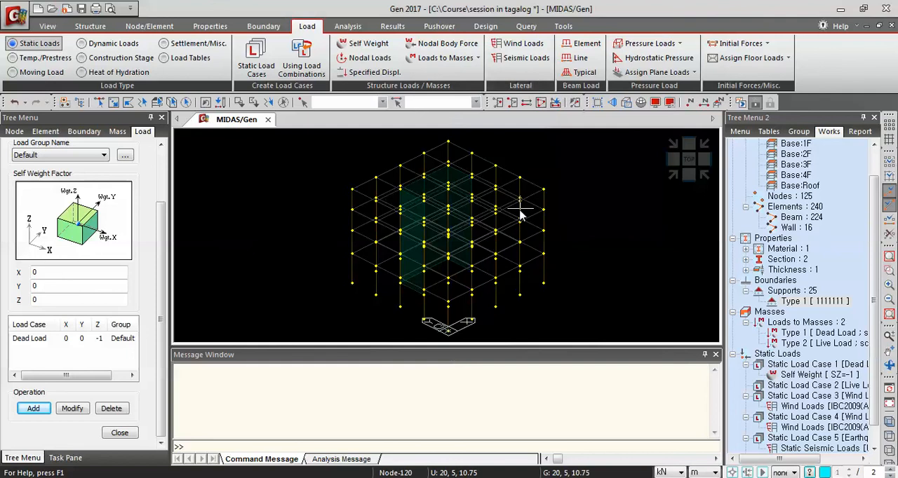
# Display the wind loads of static load cases 3 and 4 on the model one after the other
pyautogui.scroll(-1, 875, 340)
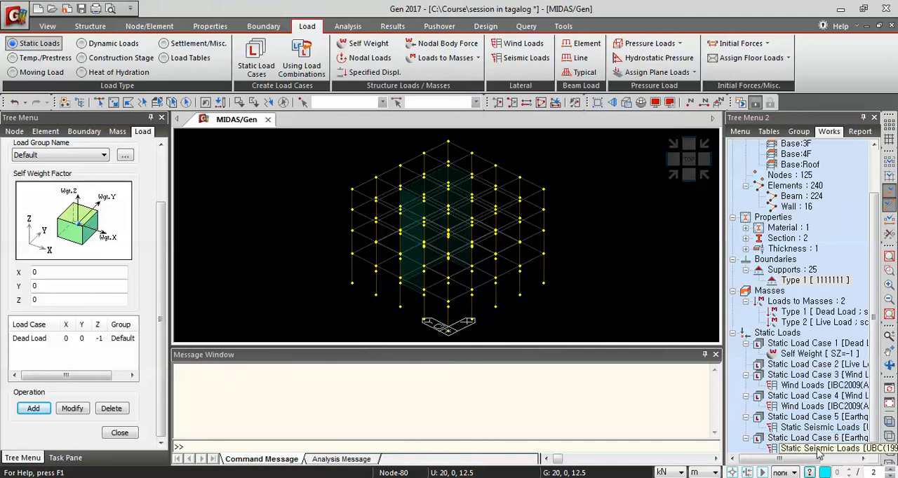
pyautogui.rightClick(804, 386)
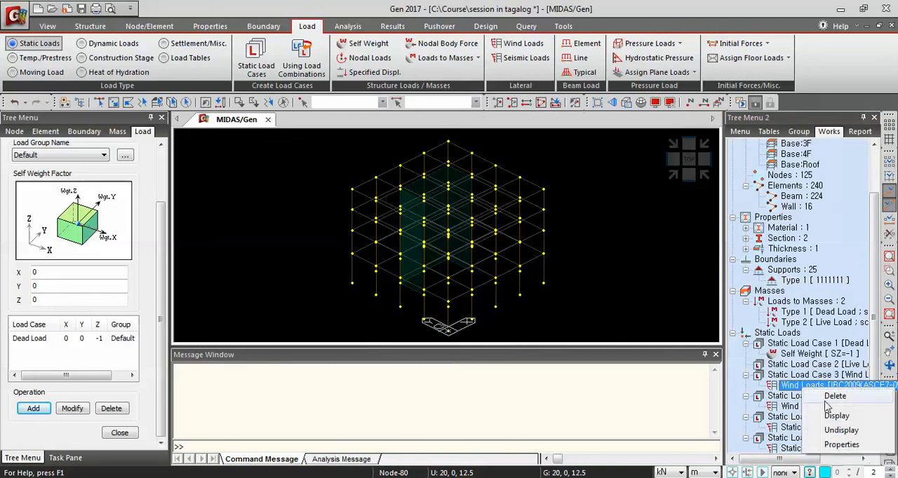
pyautogui.click(836, 416)
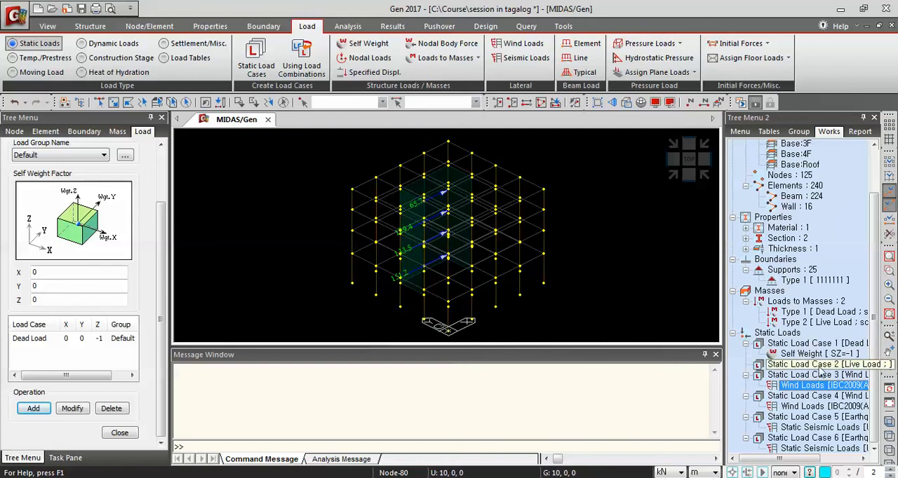
pyautogui.click(812, 407)
pyautogui.rightClick(814, 409)
pyautogui.click(838, 429)
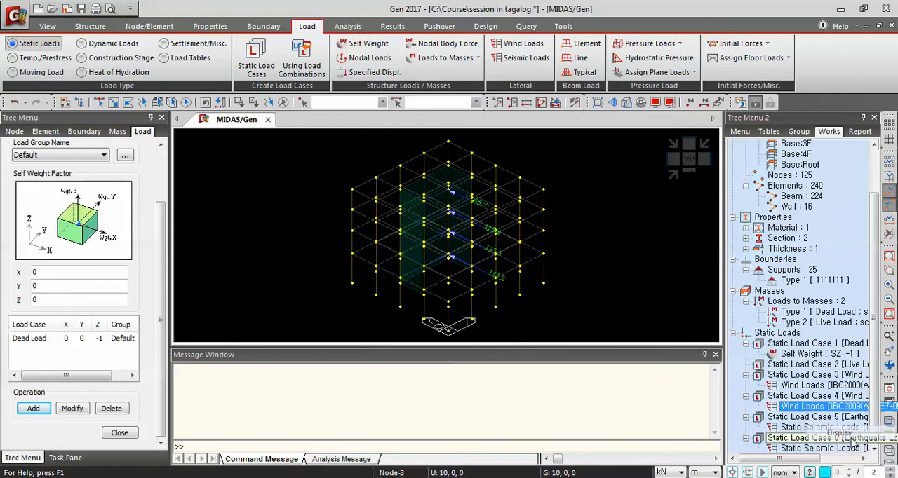
# Display the static seismic loads of load cases 5 and 6 on the model in turn, and hide them again
pyautogui.click(807, 427)
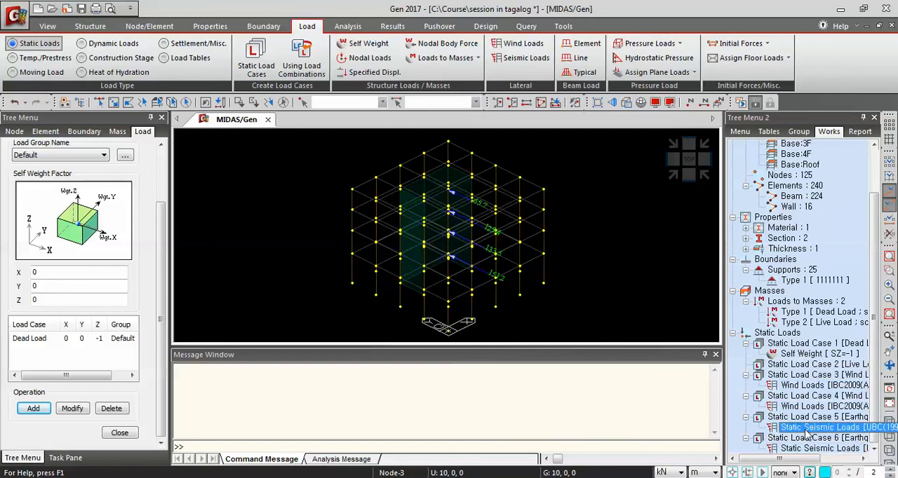
pyautogui.rightClick(813, 428)
pyautogui.click(839, 391)
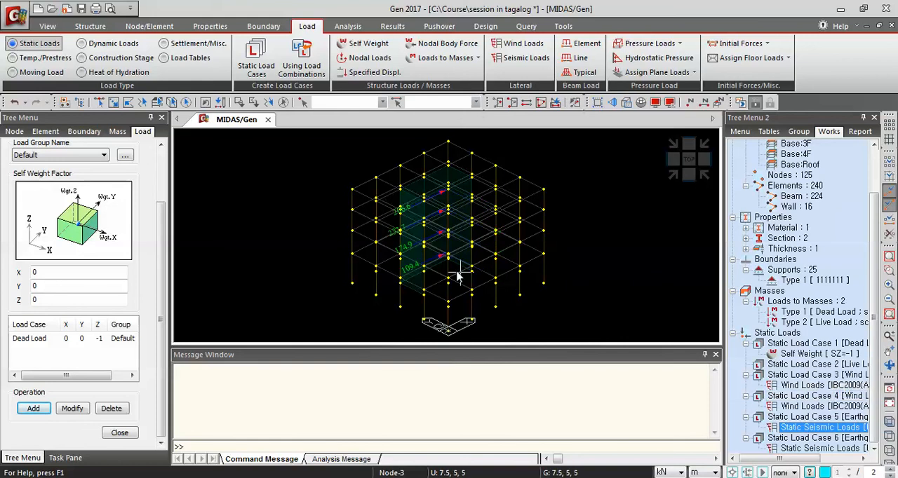
pyautogui.click(817, 449)
pyautogui.rightClick(825, 449)
pyautogui.click(839, 410)
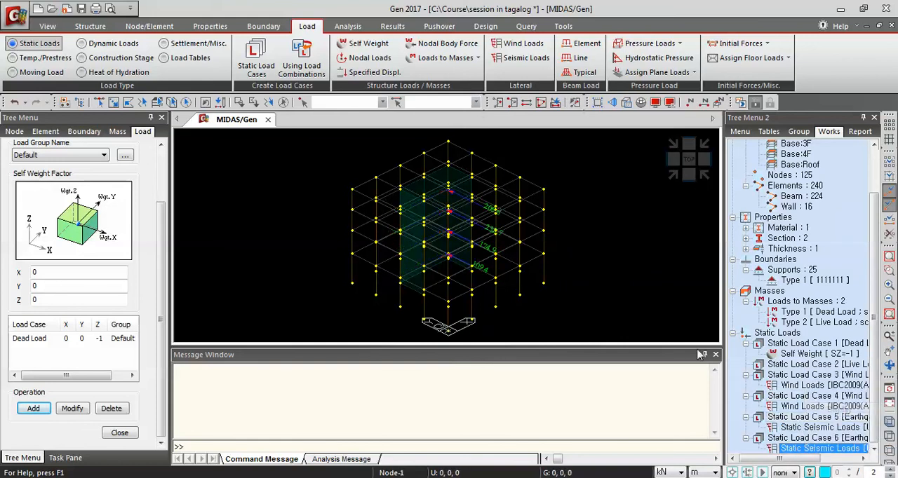
pyautogui.rightClick(818, 449)
pyautogui.click(833, 426)
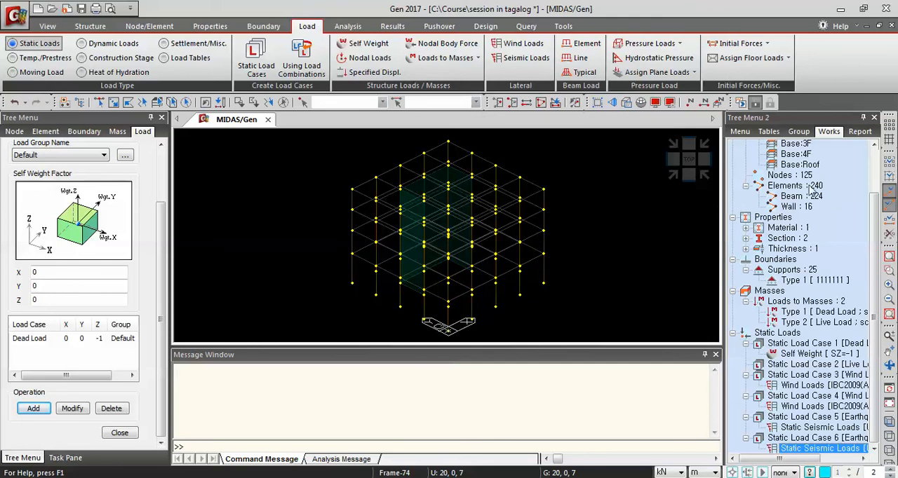
# Start defining a floor load type and assign Dead Load as its first load case with a floor load of -4 kN/m²
pyautogui.click(788, 59)
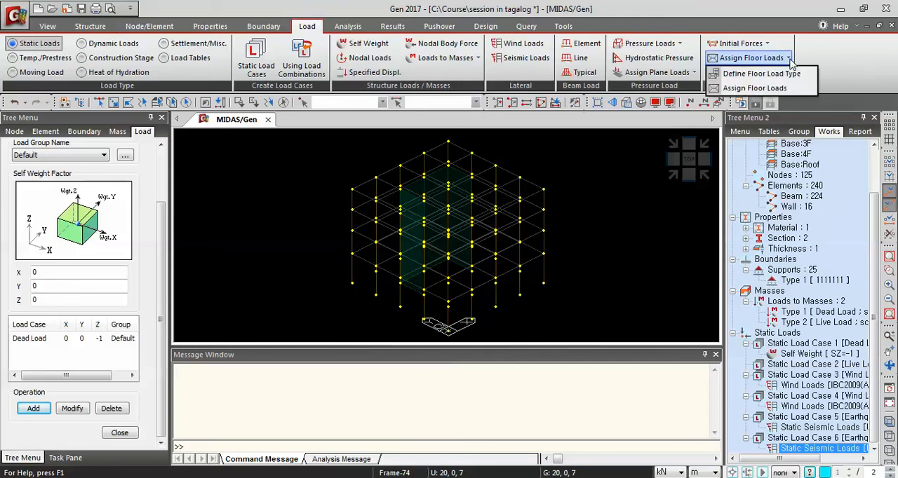
pyautogui.click(758, 88)
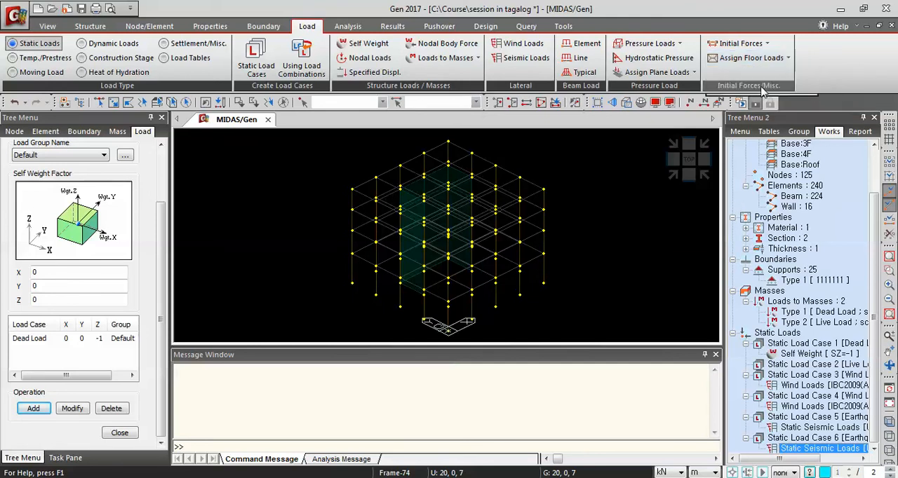
pyautogui.click(788, 58)
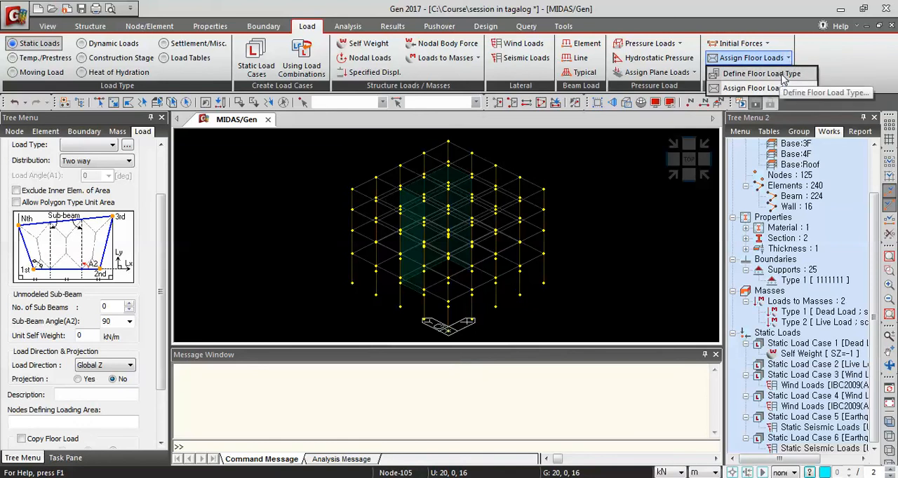
pyautogui.click(784, 78)
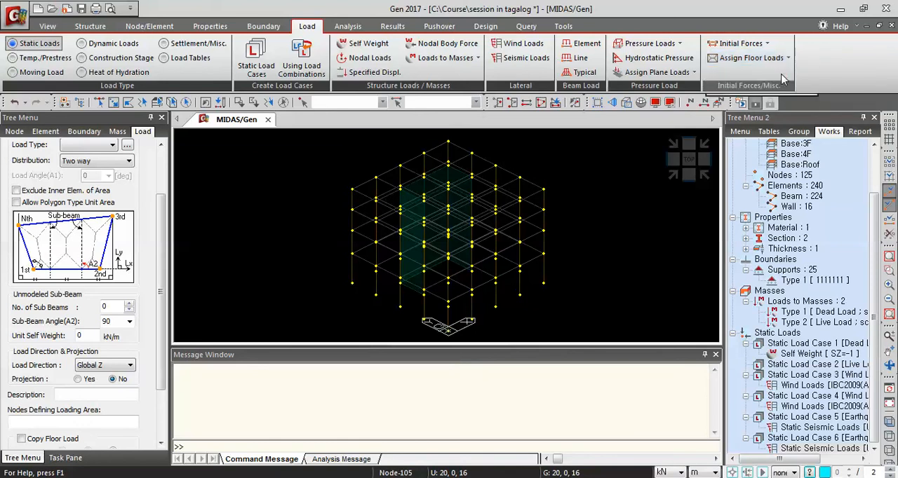
pyautogui.moveTo(151, 47); pyautogui.dragTo(476, 48)
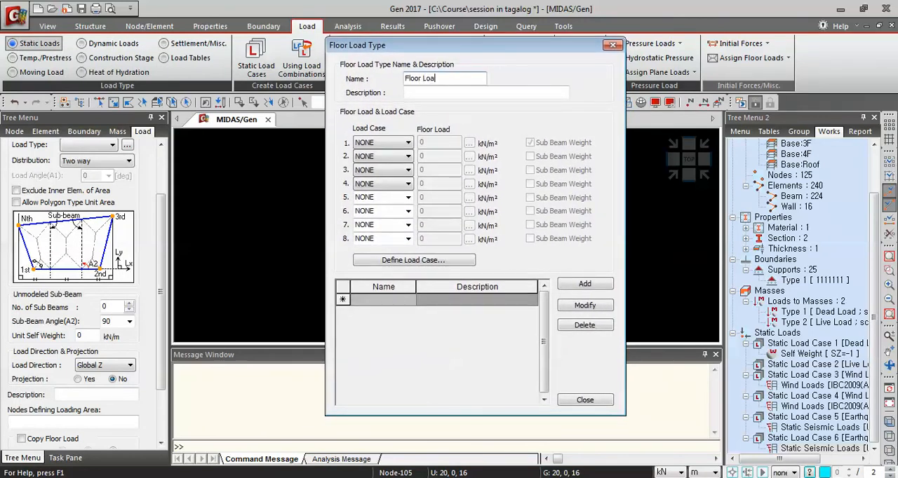
pyautogui.click(393, 143)
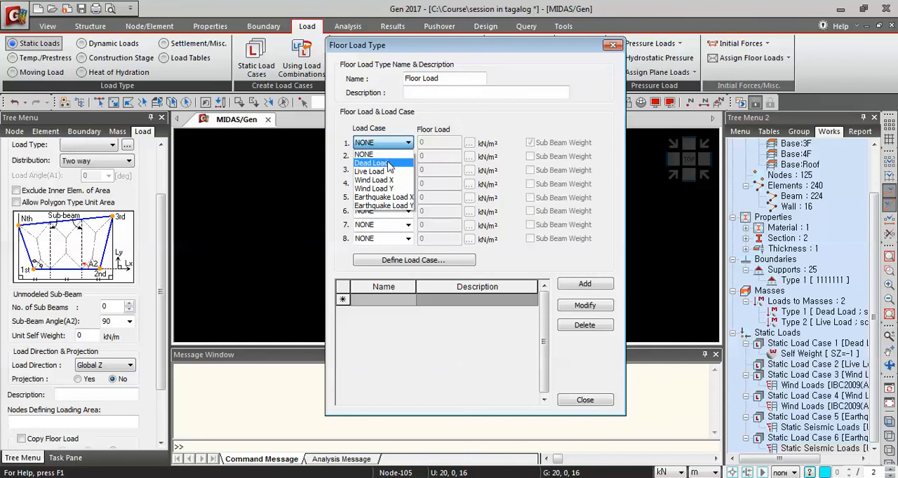
pyautogui.click(382, 163)
pyautogui.click(425, 144)
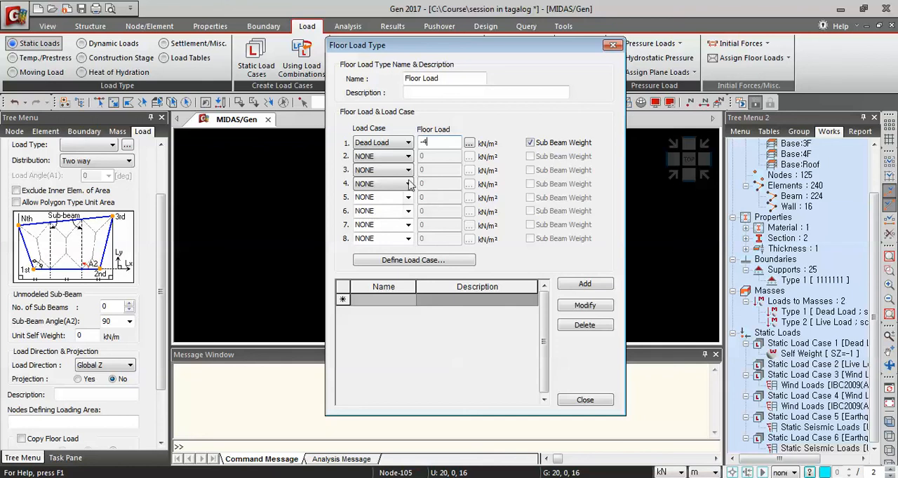
# Assign Live Load as the floor load type's second load case with a floor load of -2.4 kN/m²
pyautogui.click(386, 157)
pyautogui.click(375, 185)
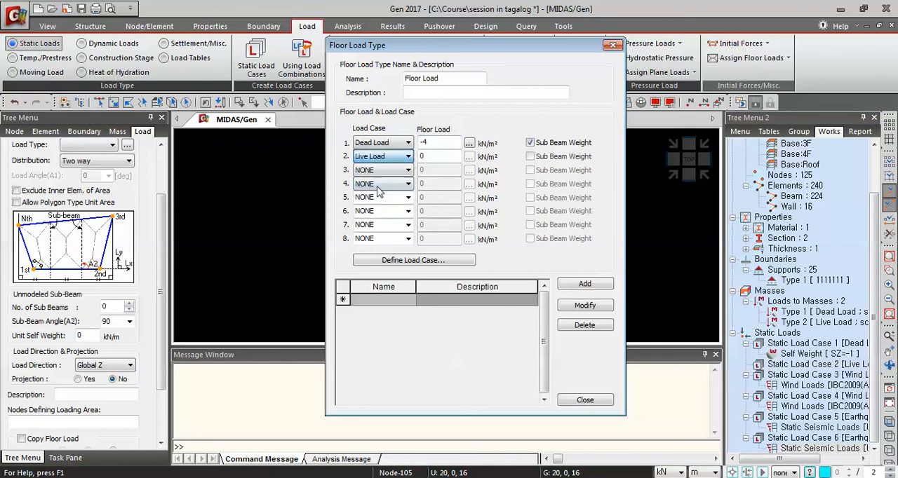
pyautogui.click(434, 156)
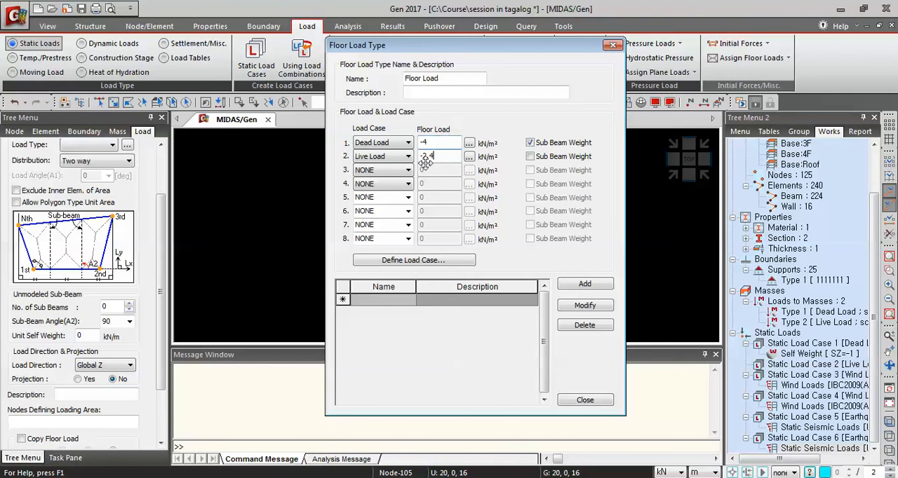
# Add the Floor Load type with its Dead Load and Live Load values to the list of floor load types
pyautogui.moveTo(499, 48); pyautogui.dragTo(476, 61)
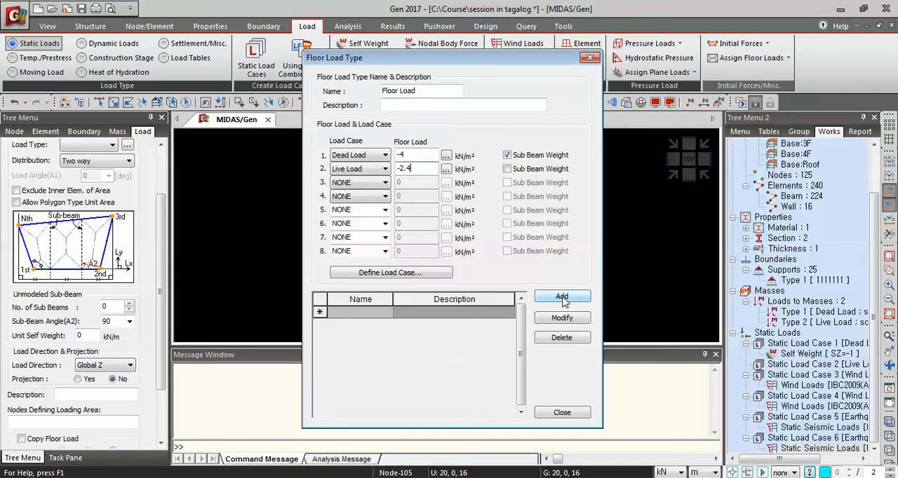
pyautogui.moveTo(482, 56)
pyautogui.mouseDown()
pyautogui.moveTo(505, 49)
pyautogui.moveTo(472, 45)
pyautogui.mouseUp()
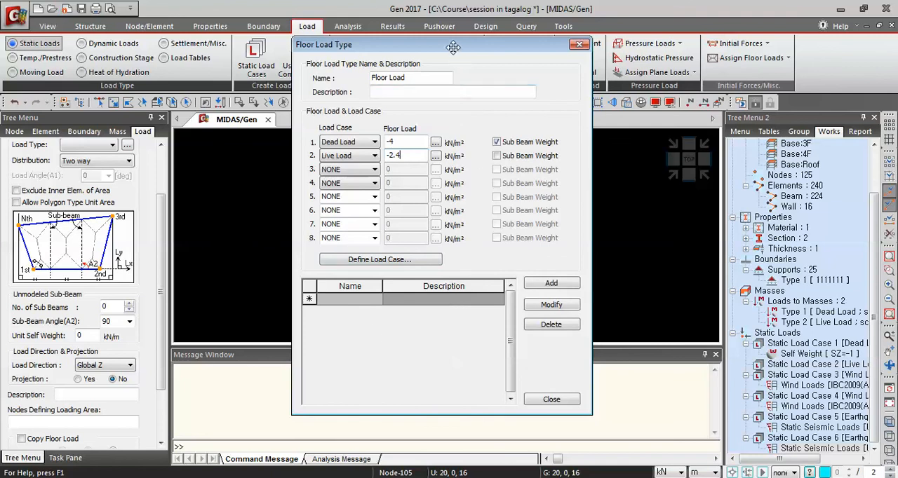
pyautogui.moveTo(447, 48); pyautogui.dragTo(423, 43)
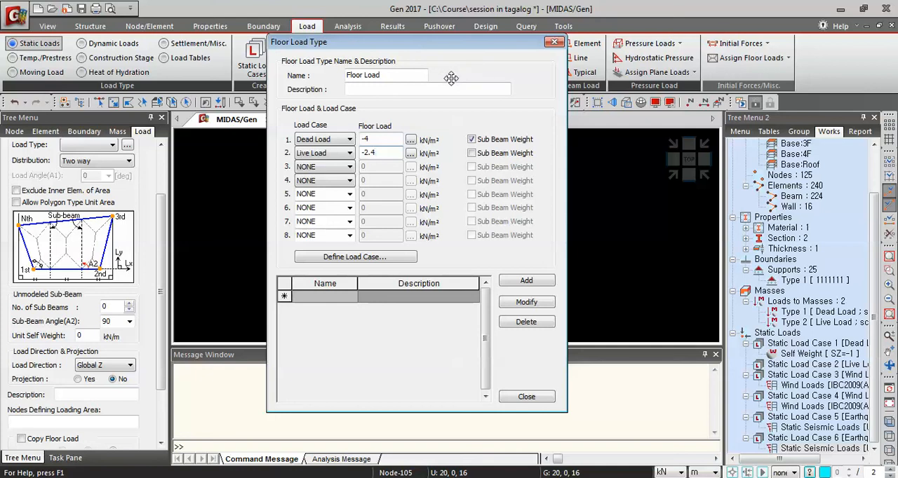
pyautogui.click(533, 281)
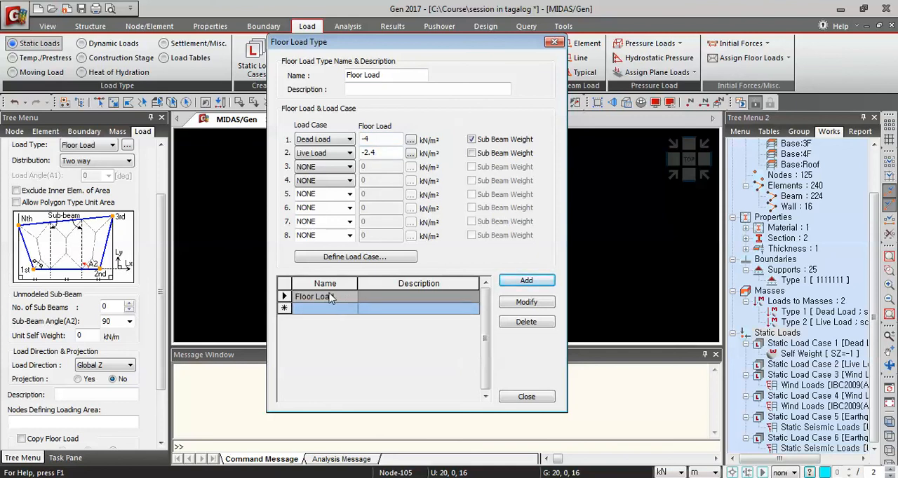
# Add a second floor load type named Roof Load with Dead Load -2.5 kN/m² and Live Load -1.5 kN/m², and finish defining load types
pyautogui.doubleClick(362, 75)
pyautogui.press('BackSpace')
pyautogui.write('R')
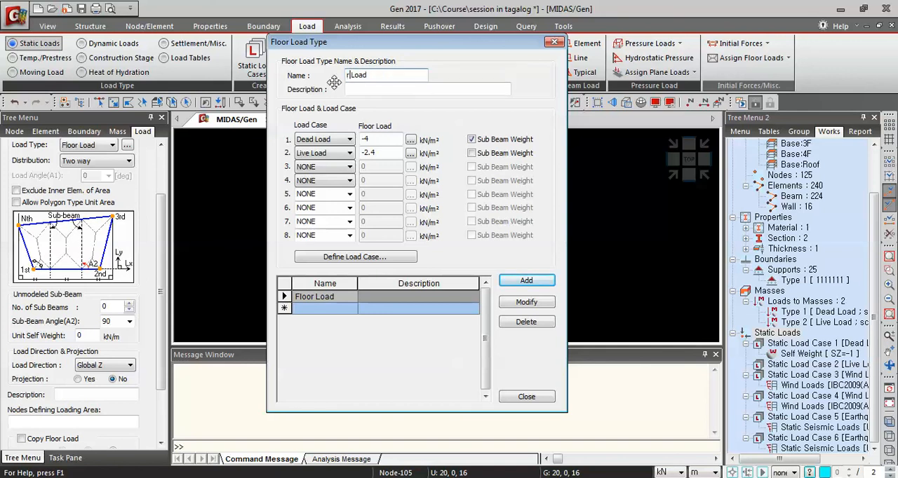
pyautogui.write('oof')
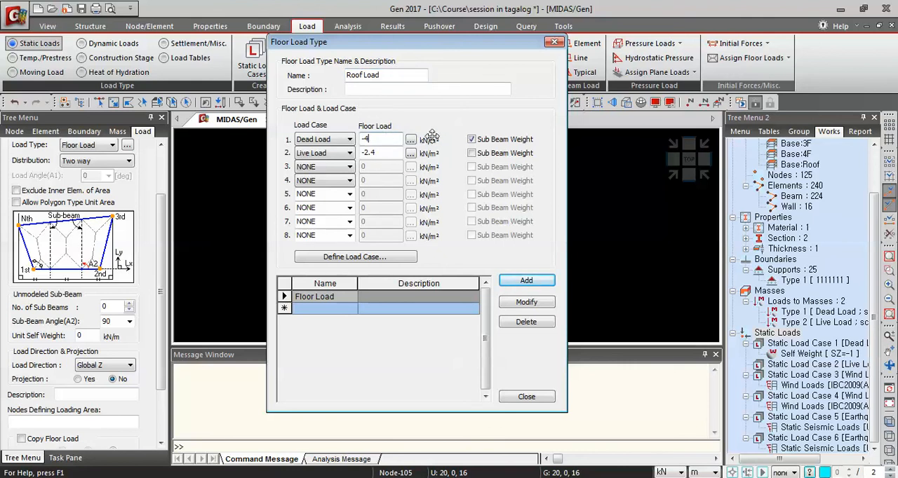
pyautogui.write('-2.5')
pyautogui.click(393, 152)
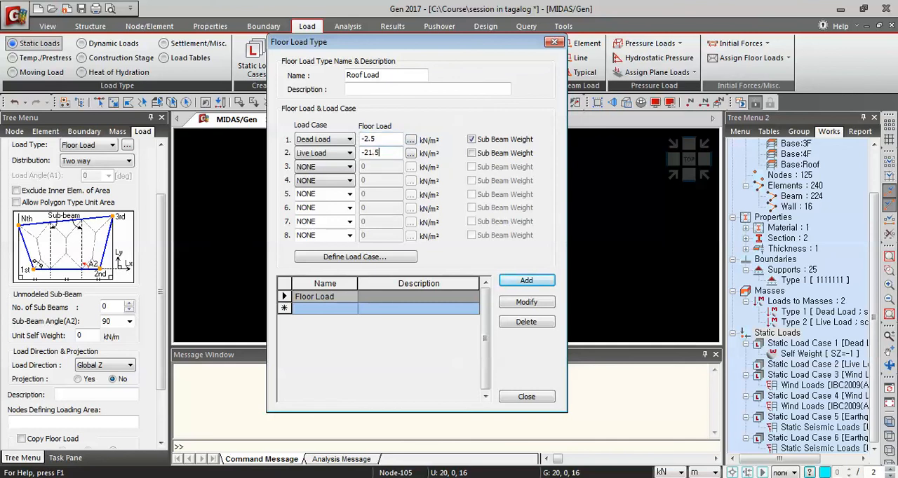
pyautogui.press('BackSpace')
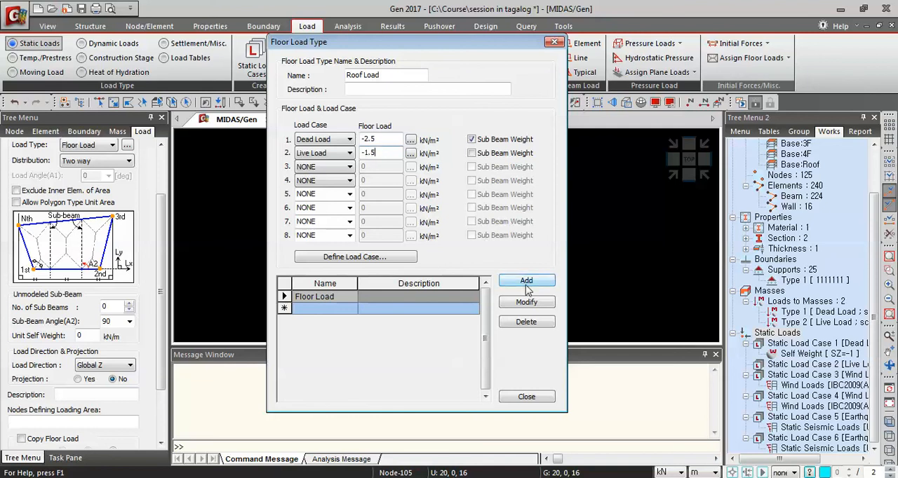
pyautogui.click(526, 282)
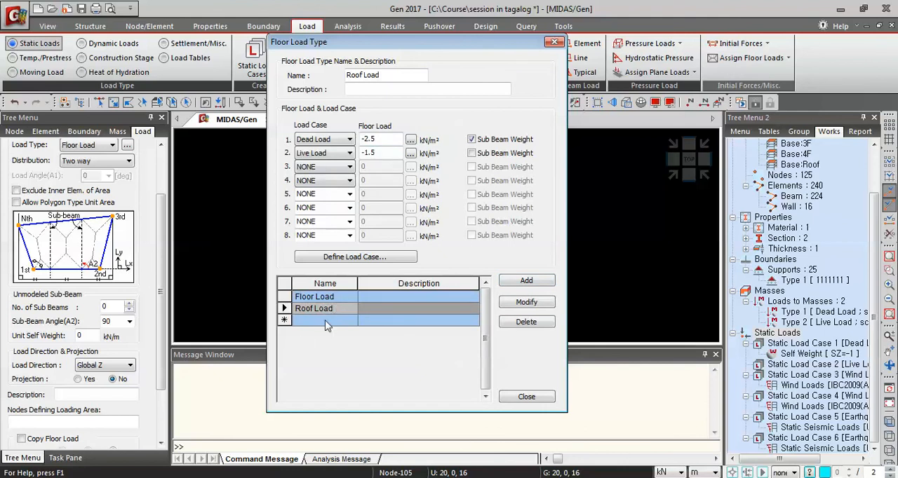
pyautogui.click(524, 400)
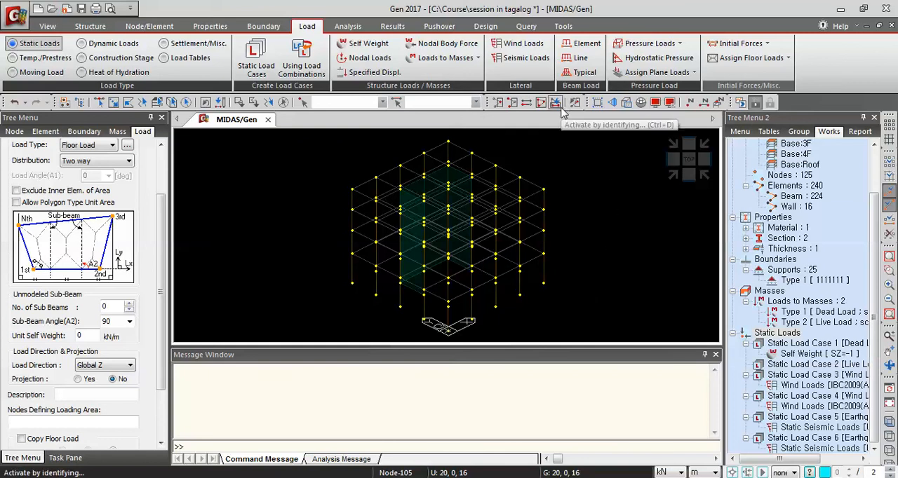
# Show the members as solids and activate only story 2F with the members both above and below it
pyautogui.click(625, 102)
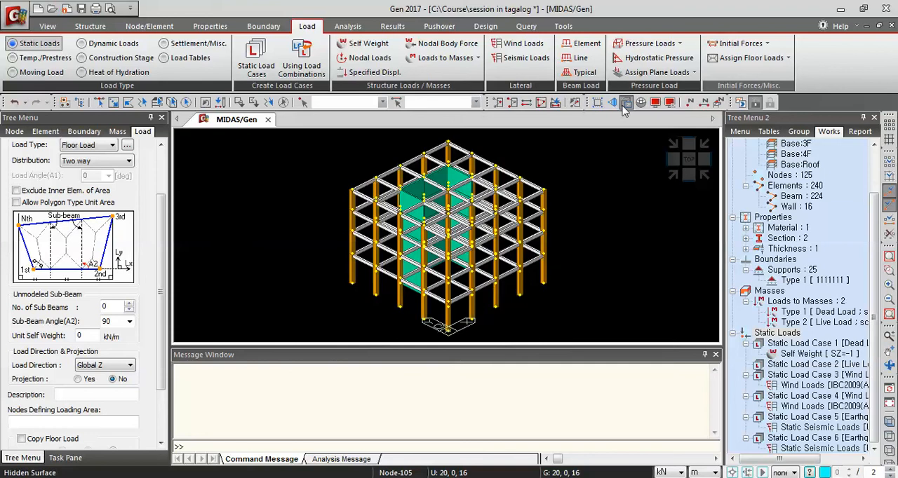
pyautogui.click(555, 103)
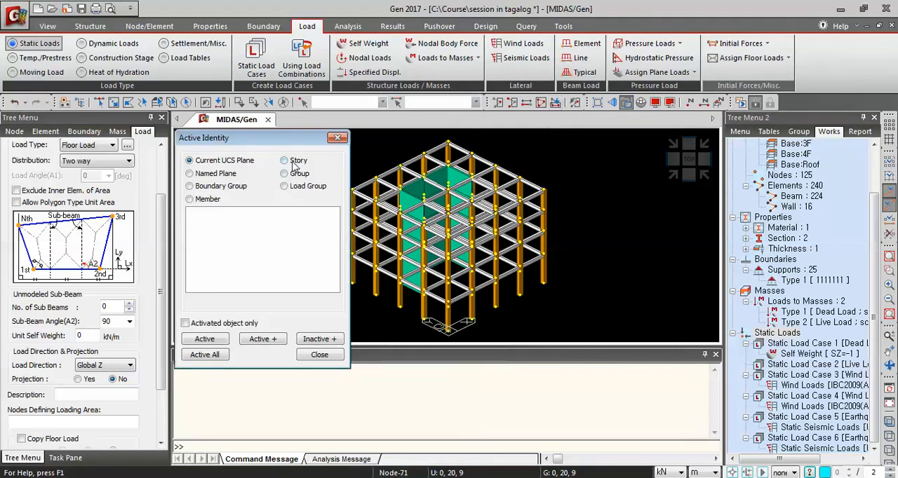
pyautogui.click(294, 163)
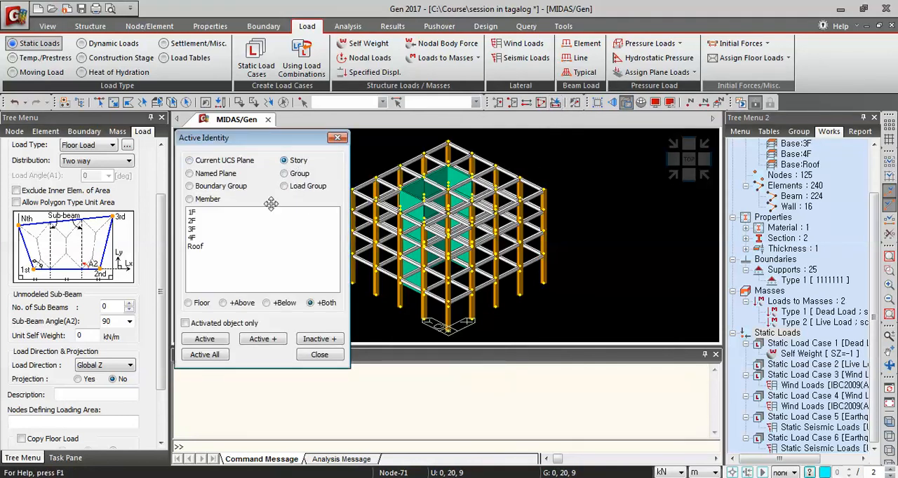
pyautogui.click(193, 221)
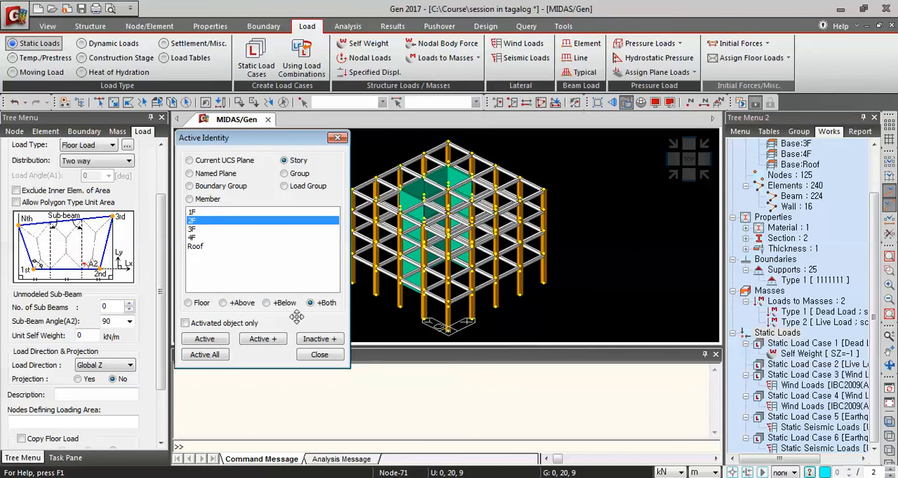
pyautogui.click(219, 342)
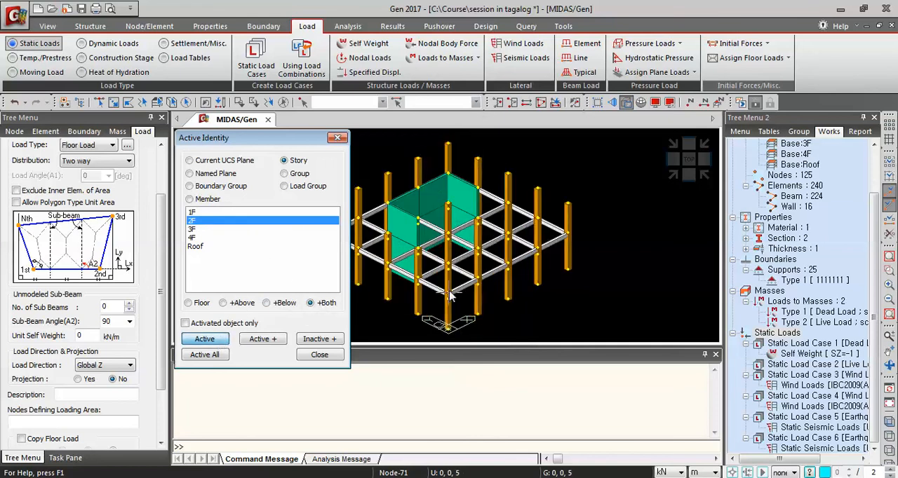
pyautogui.click(581, 284)
pyautogui.keyDown('ctrl'); pyautogui.moveTo(580, 284); pyautogui.dragTo(587, 266, button='middle'); pyautogui.keyUp('ctrl')
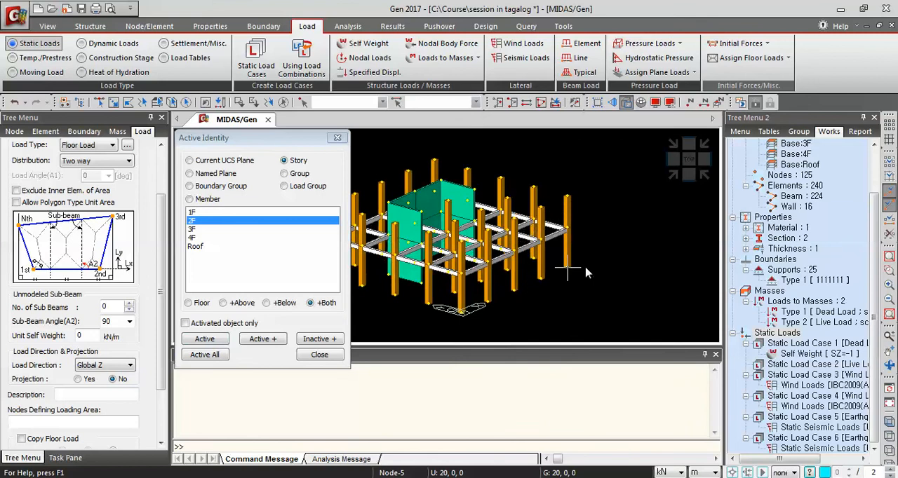
# Activate story 2F with only the members below it, and then with only the members above it
pyautogui.click(267, 303)
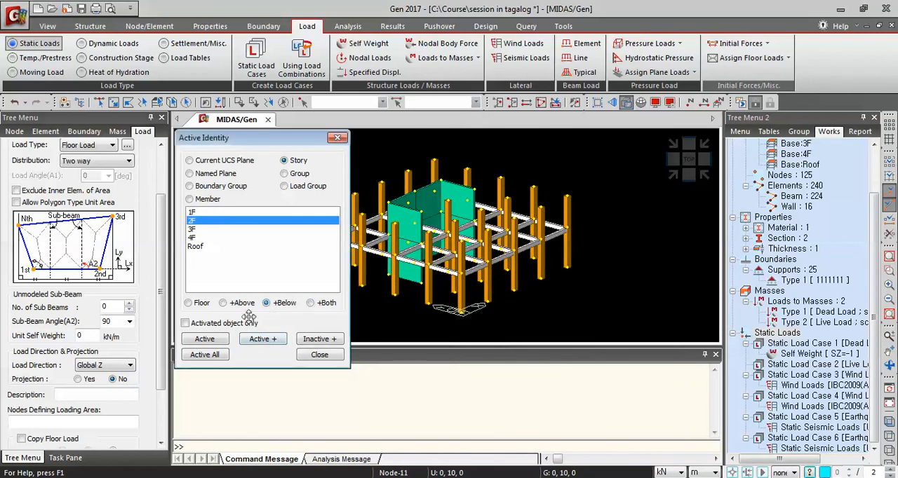
pyautogui.click(205, 339)
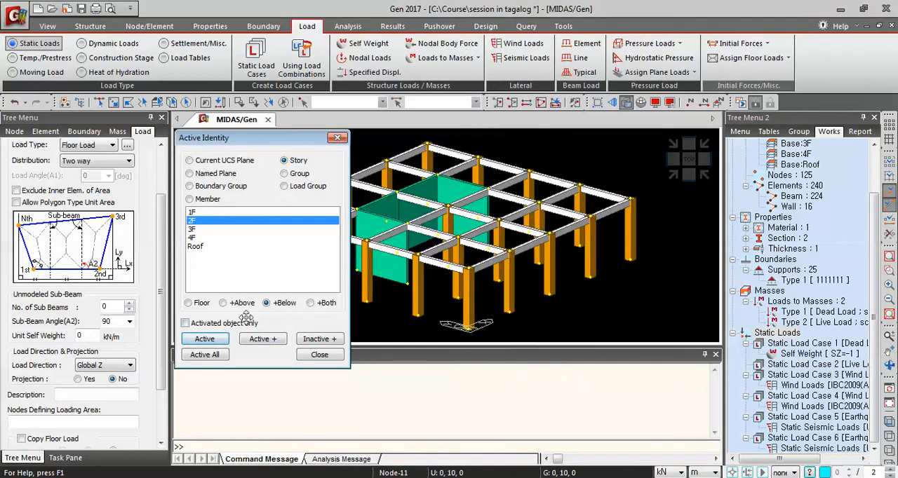
pyautogui.click(223, 303)
pyautogui.click(205, 338)
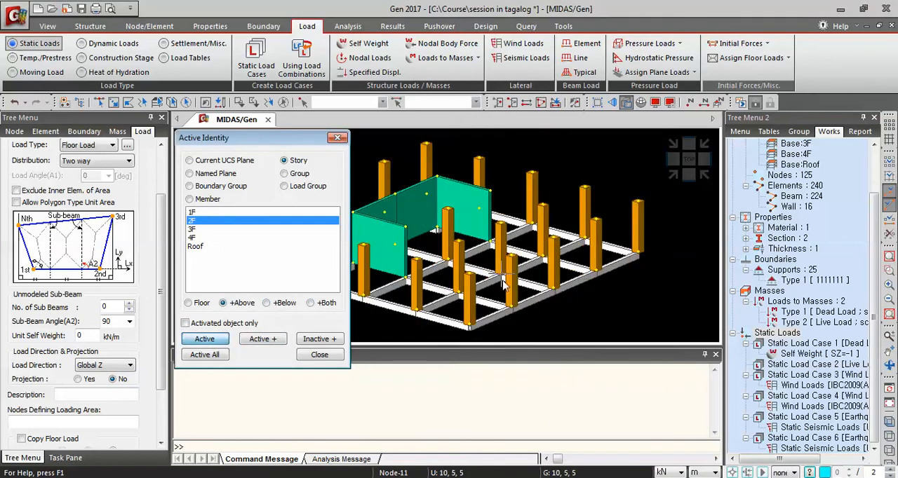
pyautogui.keyDown('ctrl'); pyautogui.moveTo(574, 279); pyautogui.dragTo(602, 270, button='middle'); pyautogui.keyUp('ctrl')
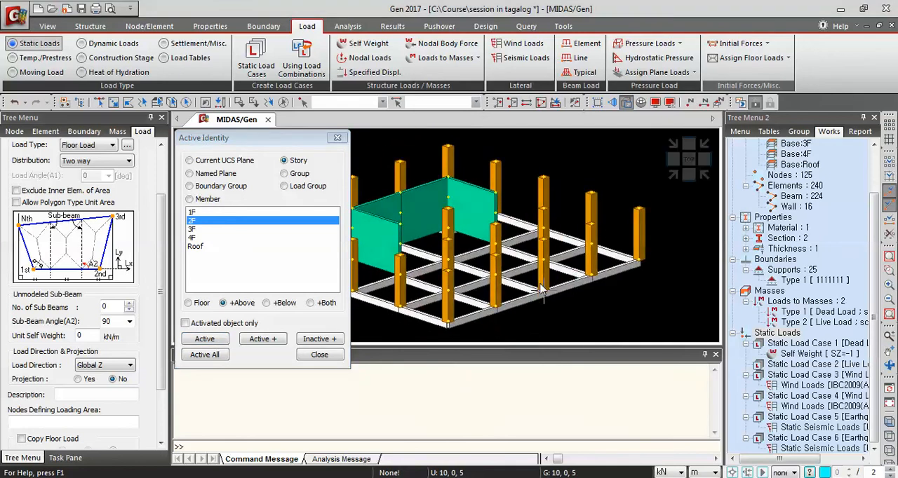
# Activate only the floor of story 2F and finish the activation by identity
pyautogui.click(193, 305)
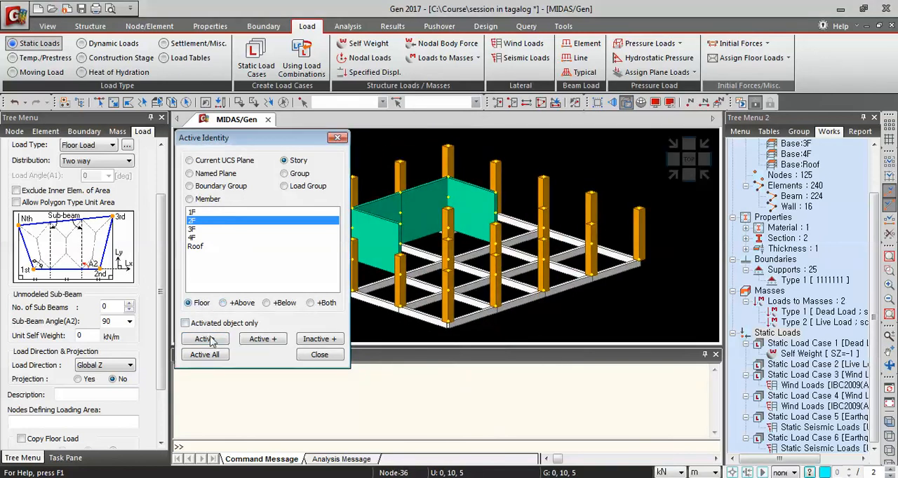
pyautogui.click(209, 340)
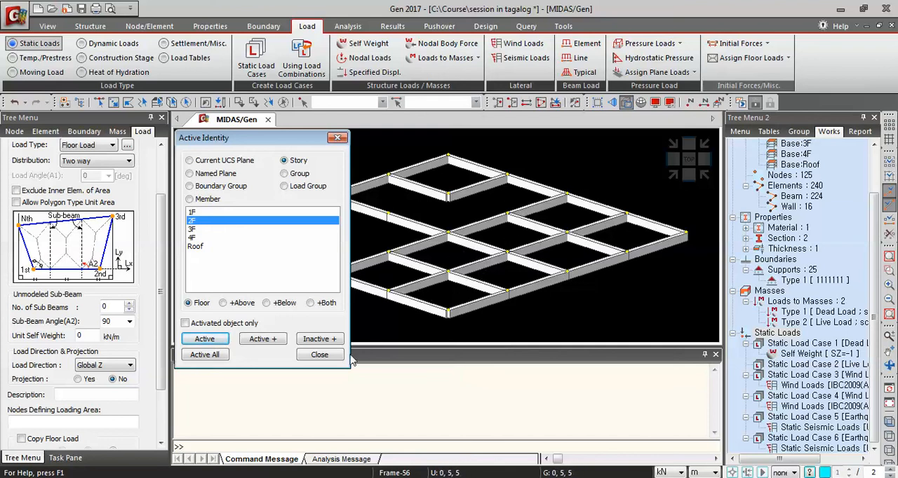
pyautogui.click(319, 355)
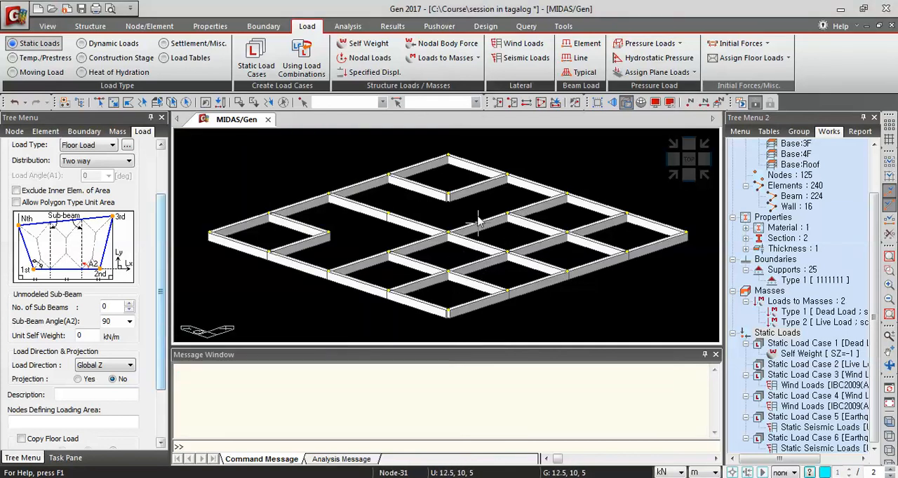
# Start assigning floor loads with the Floor Load type and the Two way distribution
pyautogui.click(789, 59)
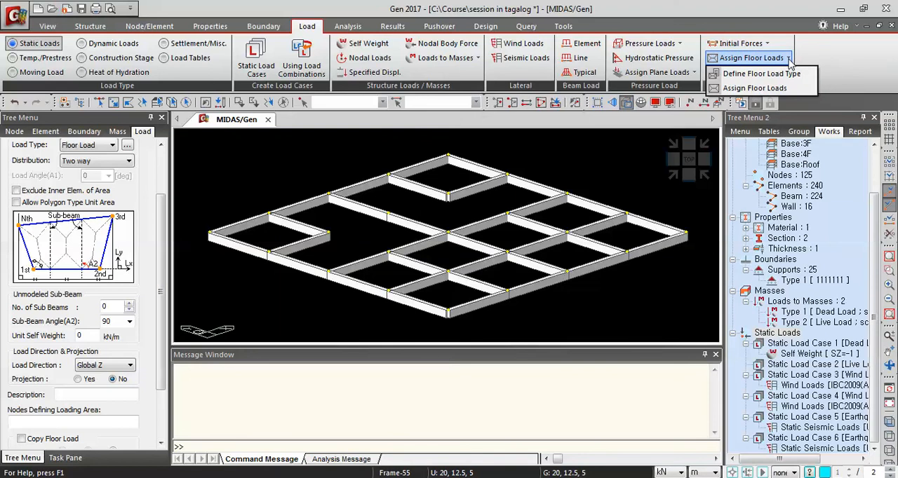
pyautogui.click(770, 90)
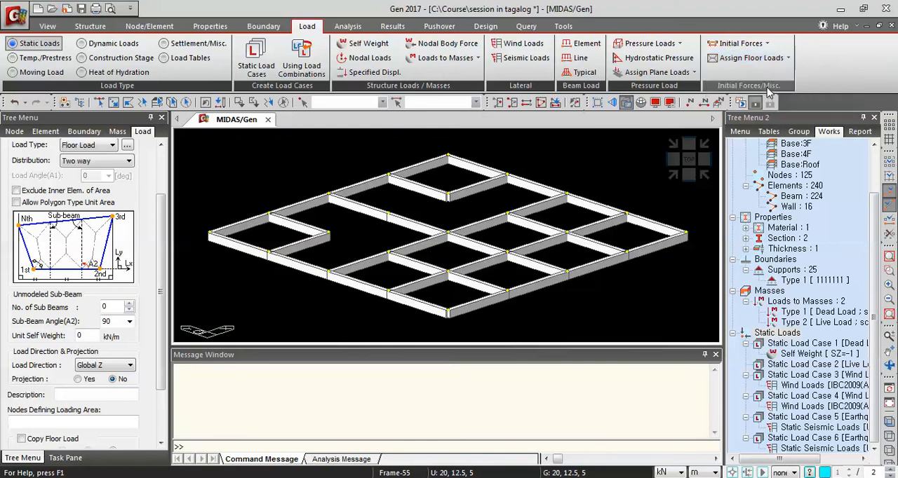
pyautogui.scroll(1, 164, 209)
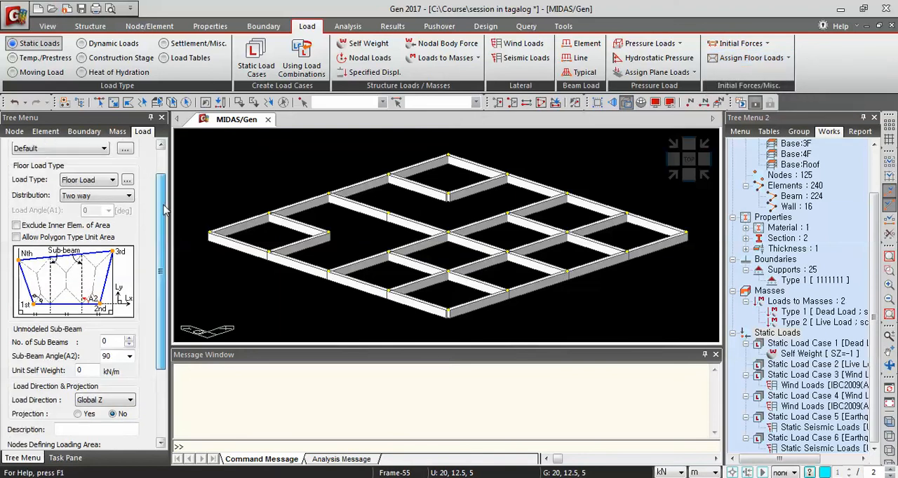
pyautogui.scroll(1, 163, 209)
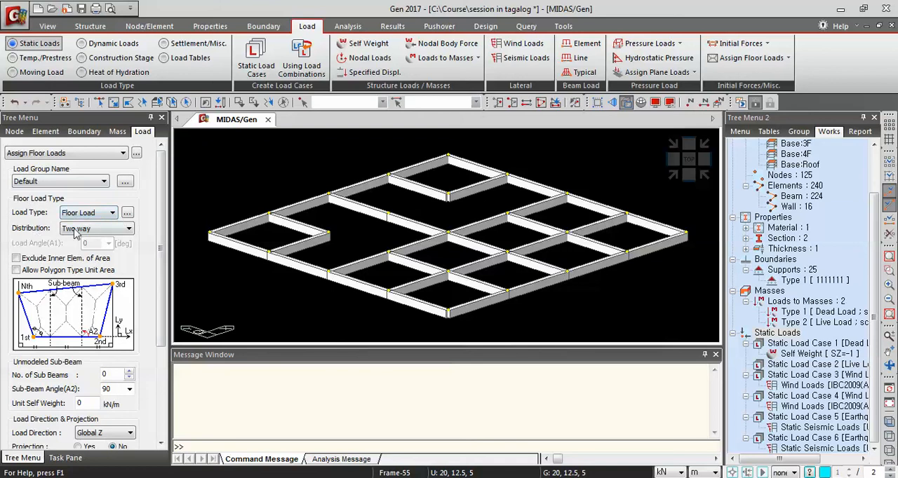
pyautogui.click(129, 233)
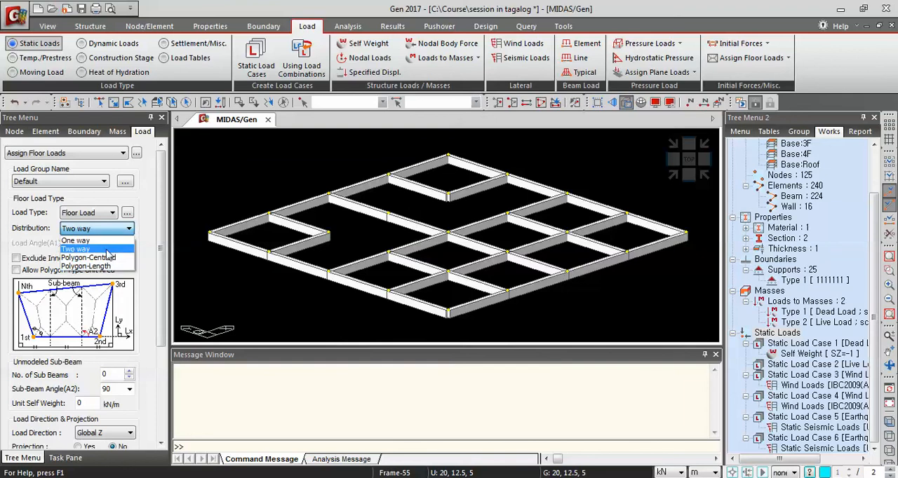
pyautogui.click(107, 251)
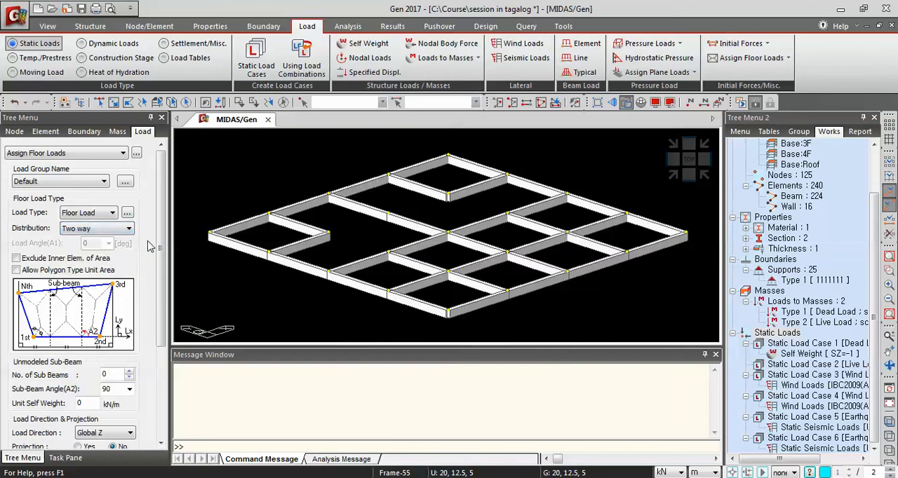
# Enable copying of the floor load along the z axis with distances of 4 and 3.5 m
pyautogui.moveTo(164, 219); pyautogui.dragTo(154, 361)
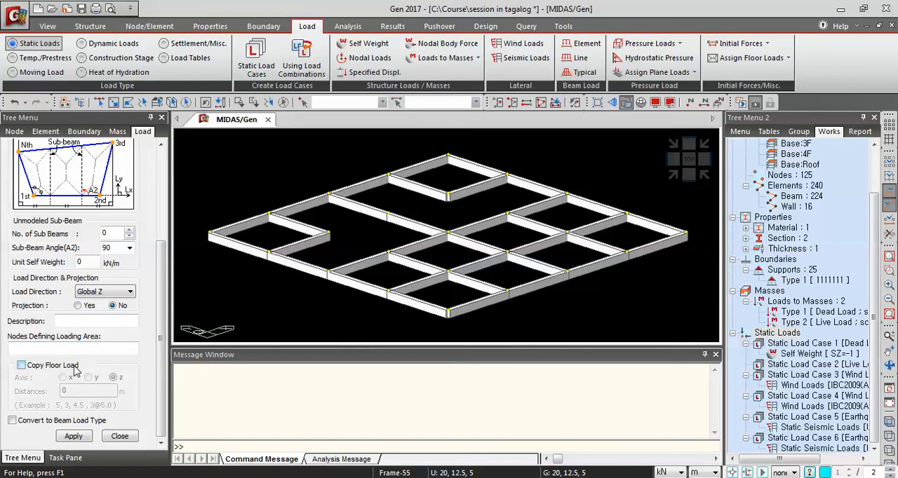
pyautogui.click(21, 365)
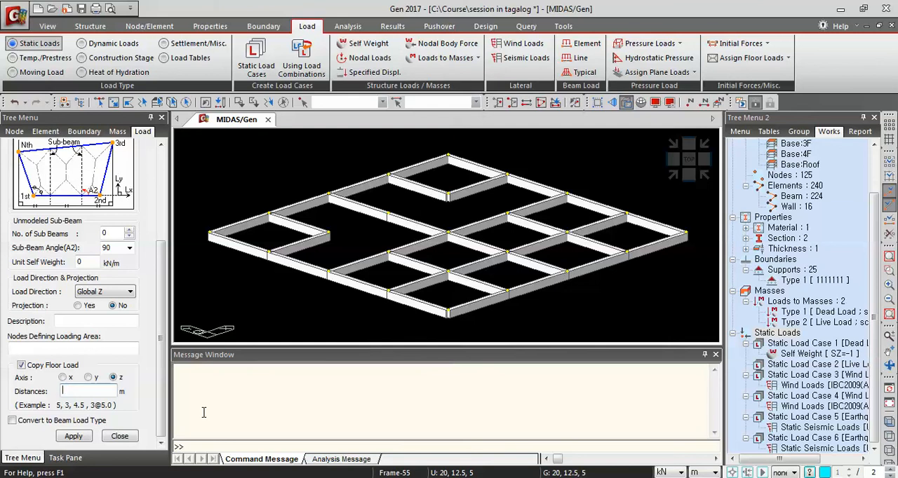
pyautogui.write('4,3')
pyautogui.write('.5')
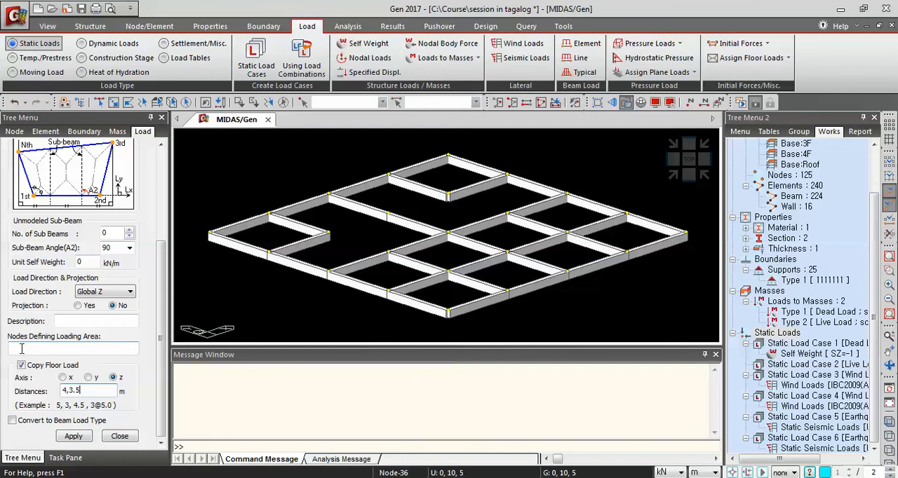
# Assign the floor load to the whole 2F floor by picking its outer corner nodes 46, 50, 30 and 26 as the loading area
pyautogui.click(22, 348)
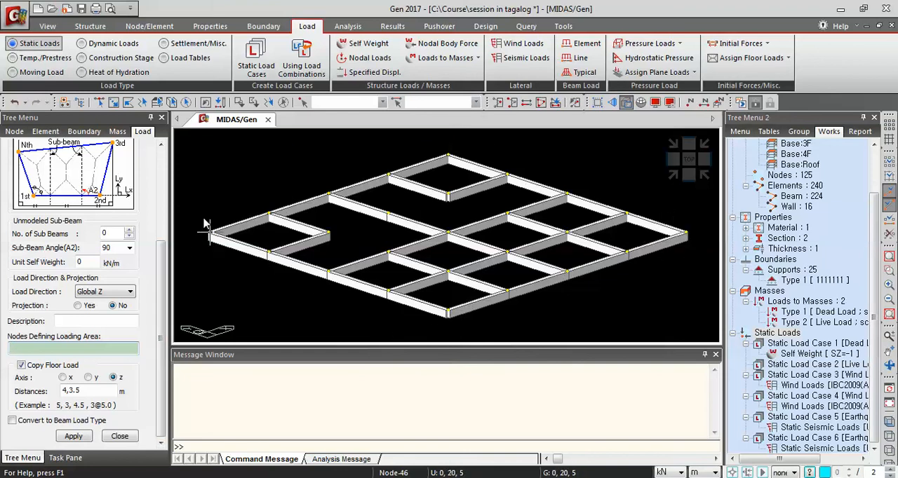
pyautogui.moveTo(205, 223)
pyautogui.click(209, 233)
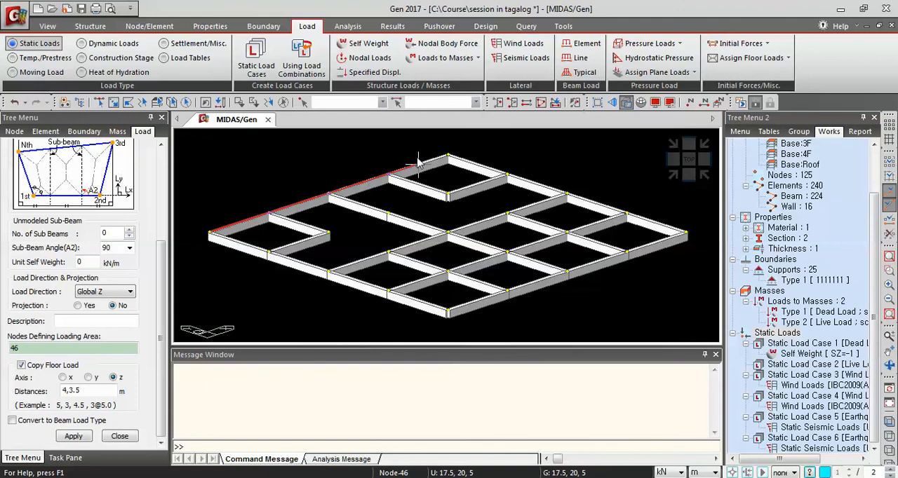
pyautogui.click(447, 156)
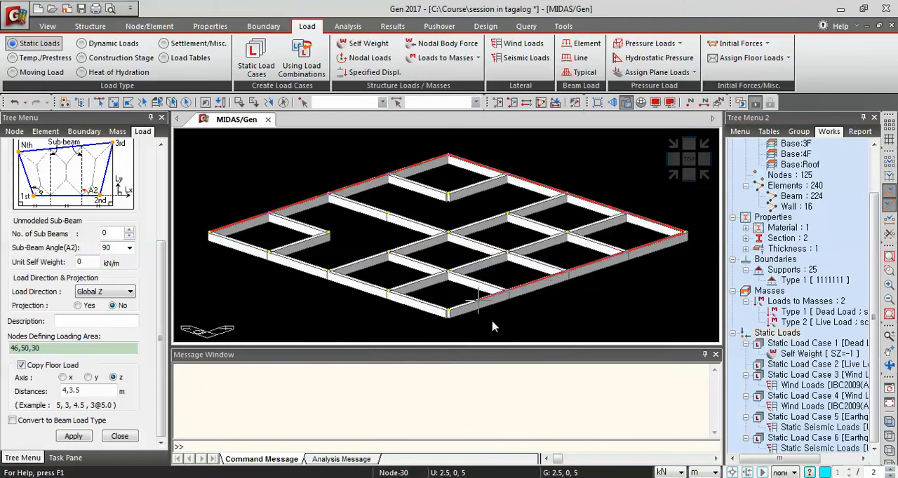
pyautogui.click(447, 312)
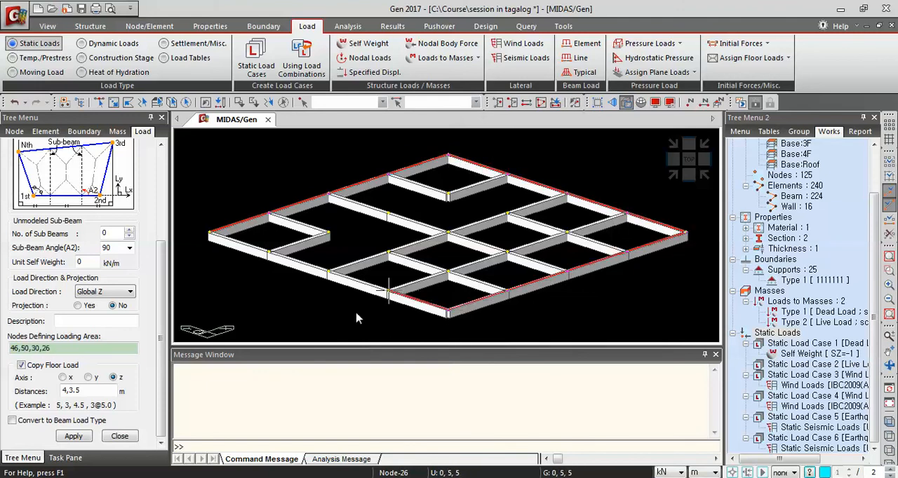
pyautogui.click(213, 253)
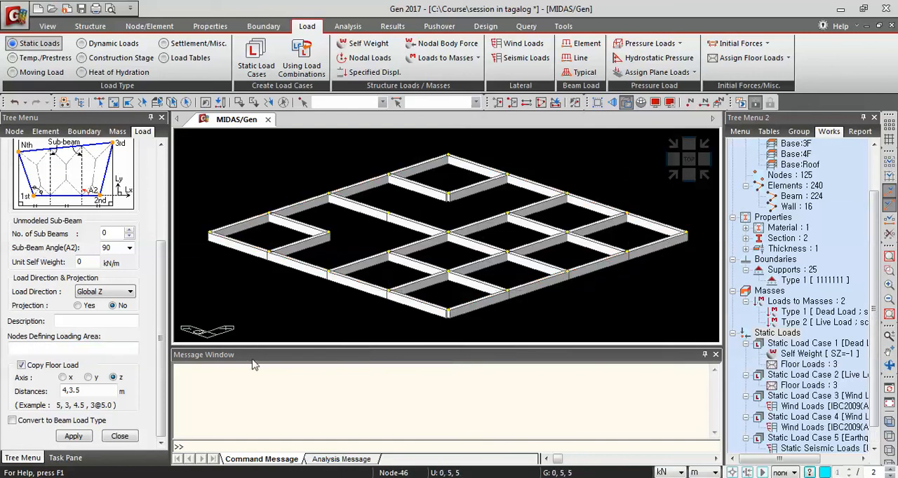
# Display the floor loads, floor load names and floor load areas for all load cases
pyautogui.click(653, 108)
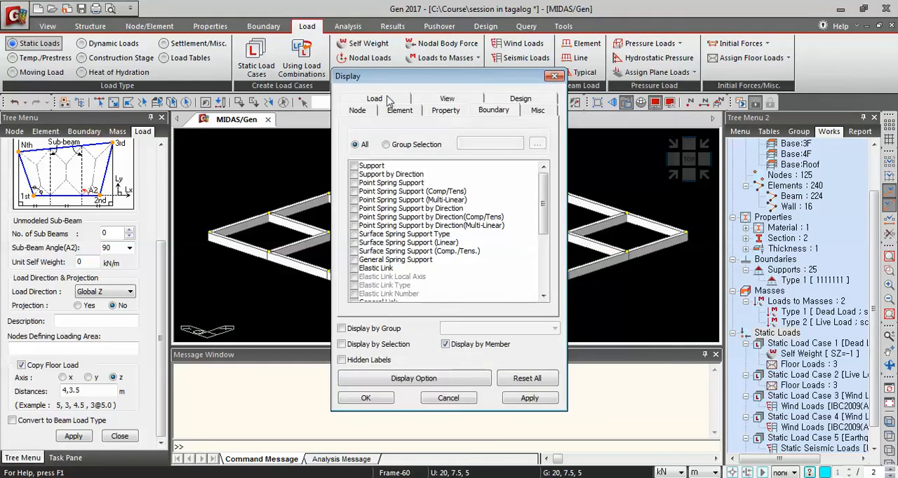
pyautogui.click(375, 100)
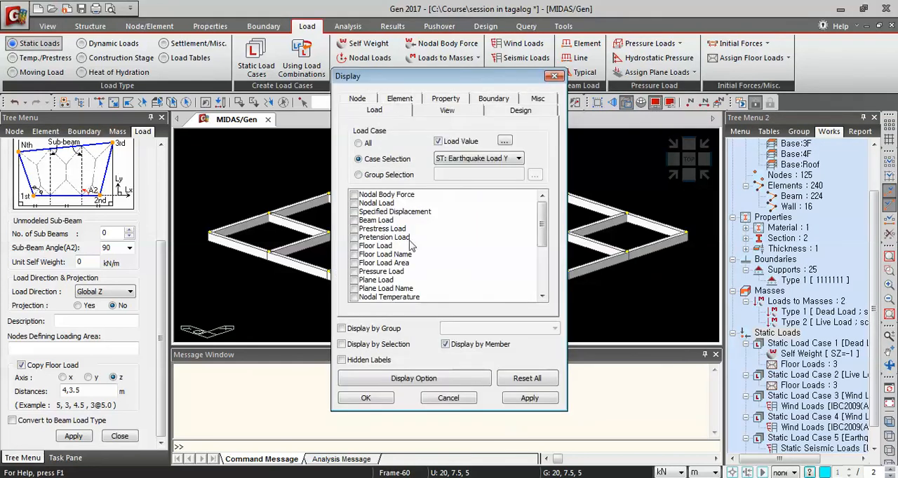
pyautogui.click(354, 245)
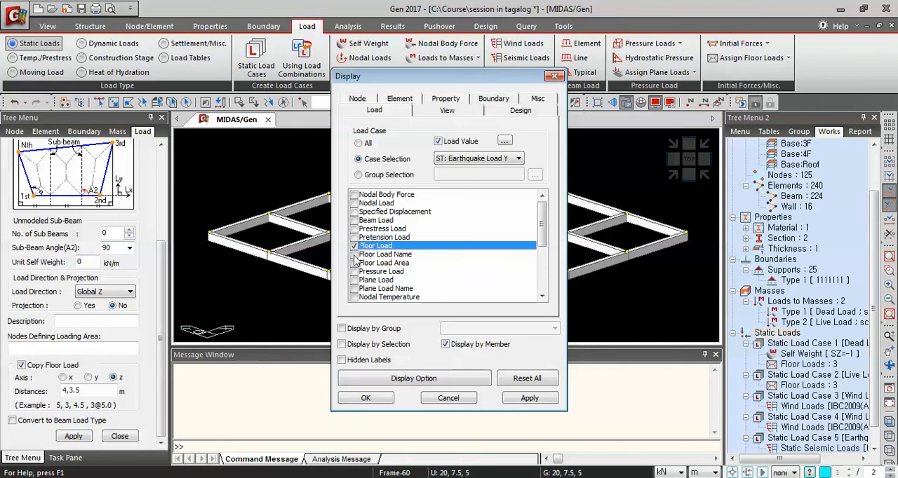
pyautogui.click(355, 254)
pyautogui.click(354, 263)
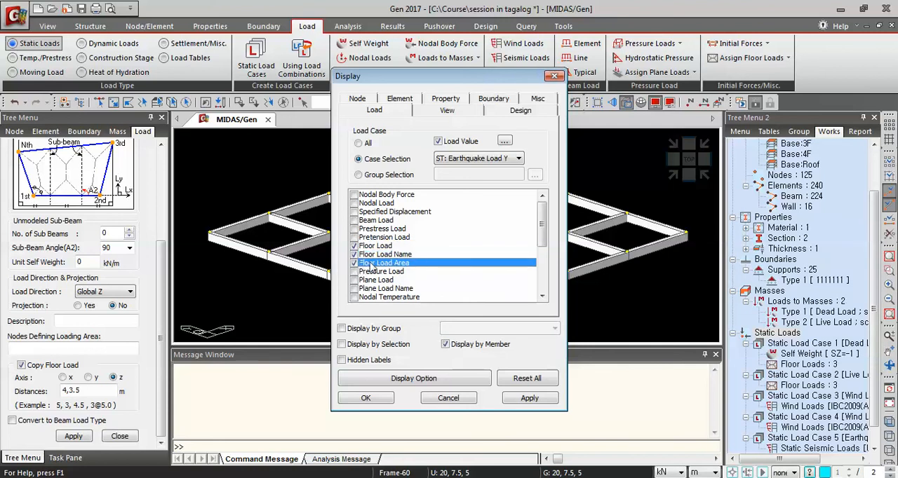
pyautogui.click(359, 144)
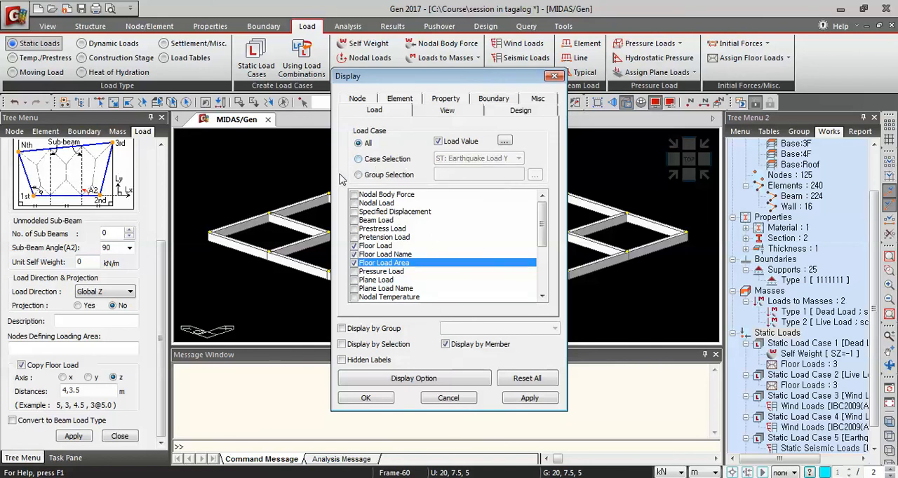
pyautogui.click(529, 398)
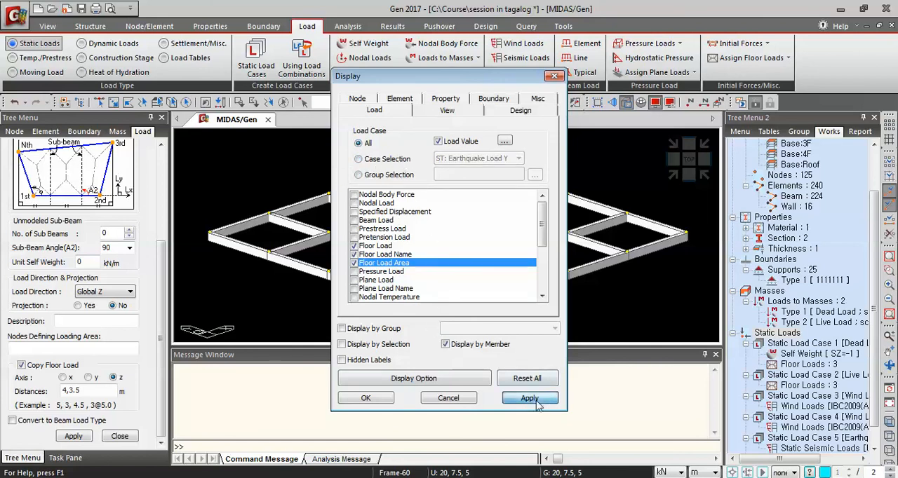
pyautogui.click(366, 399)
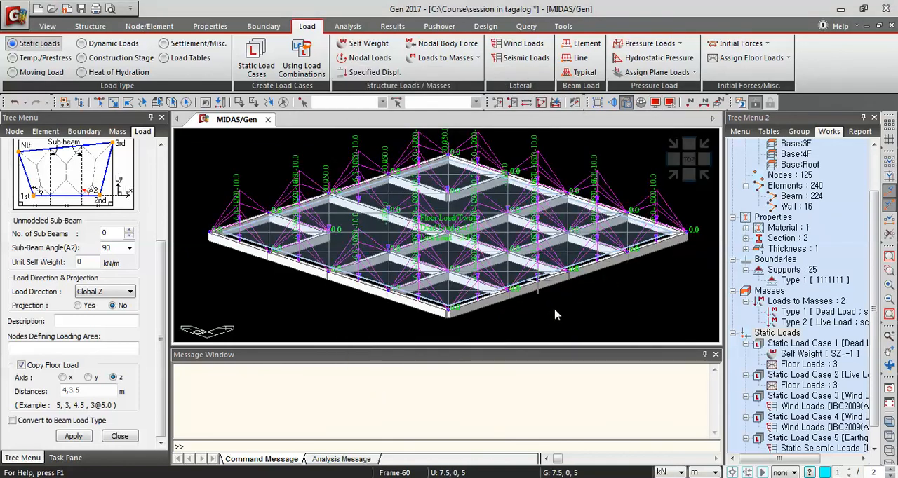
# Examine the floor load on 2F, then activate the whole model and inspect the loads copied to the stories above
pyautogui.keyDown('ctrl'); pyautogui.moveTo(596, 296); pyautogui.dragTo(577, 281, button='middle'); pyautogui.keyUp('ctrl')
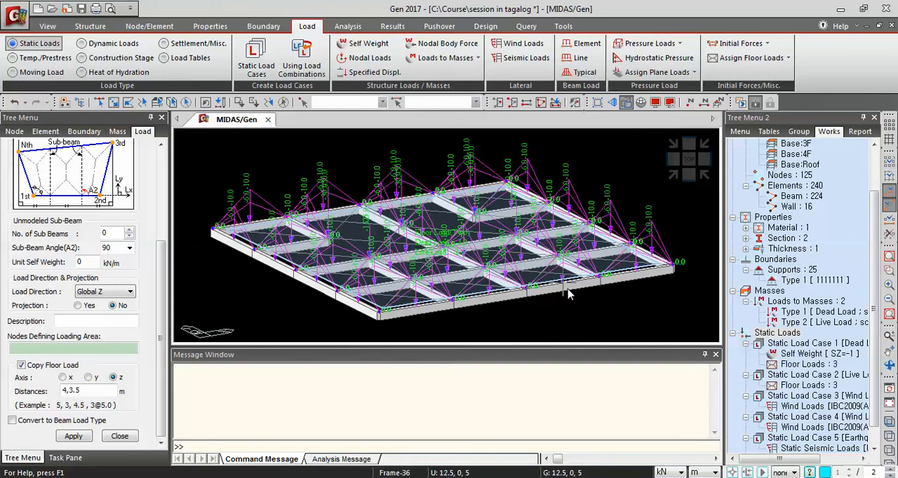
pyautogui.scroll(1, 567, 288)
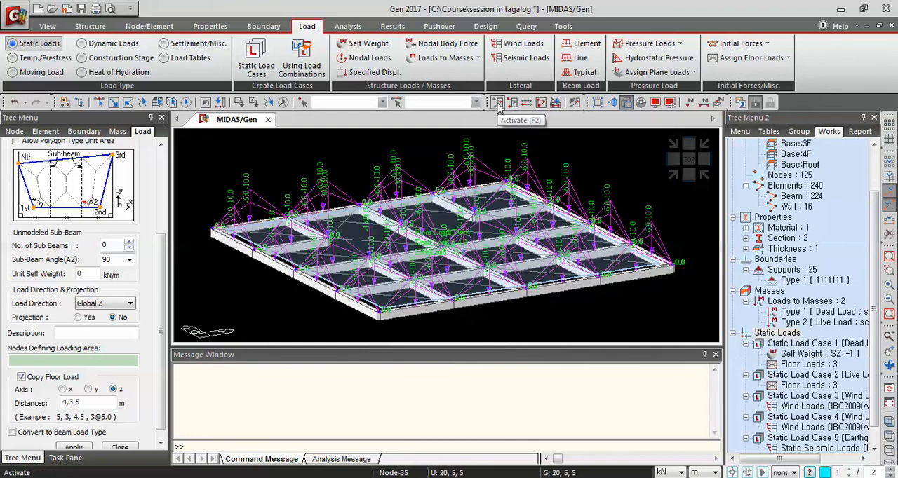
pyautogui.click(542, 103)
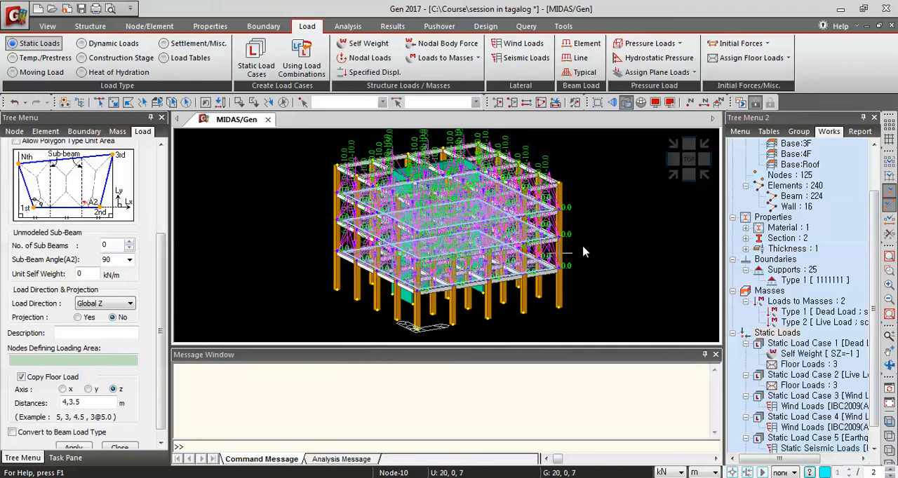
pyautogui.scroll(2, 598, 214)
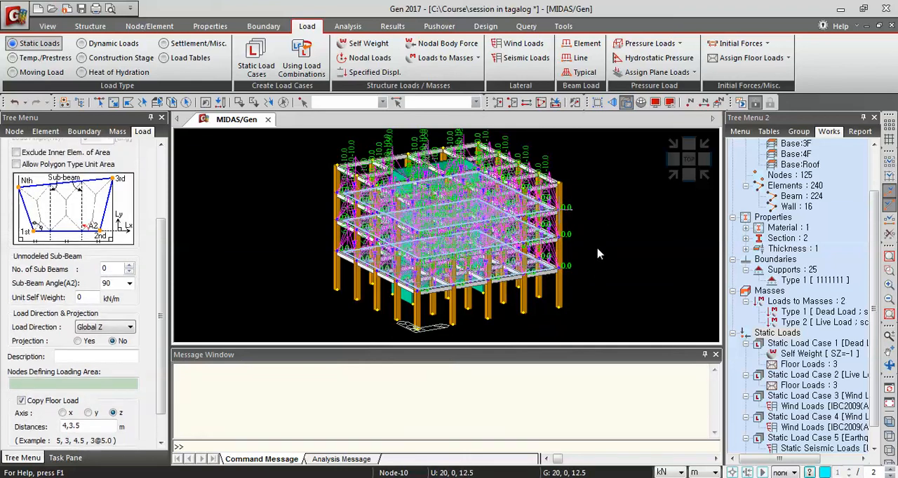
pyautogui.keyDown('ctrl'); pyautogui.moveTo(597, 250); pyautogui.dragTo(594, 226, button='middle'); pyautogui.keyUp('ctrl')
pyautogui.scroll(3, 585, 212)
pyautogui.scroll(1, 584, 214)
pyautogui.click(594, 225)
pyautogui.scroll(4, 592, 220)
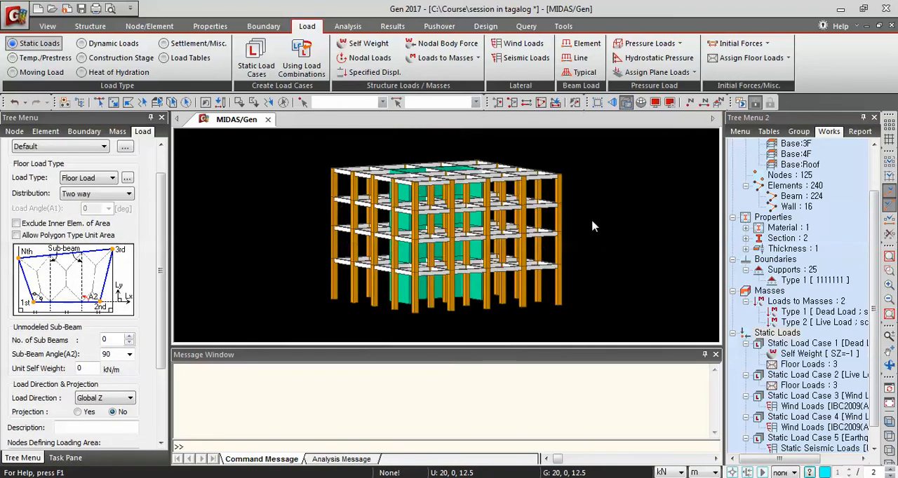
pyautogui.scroll(5, 609, 224)
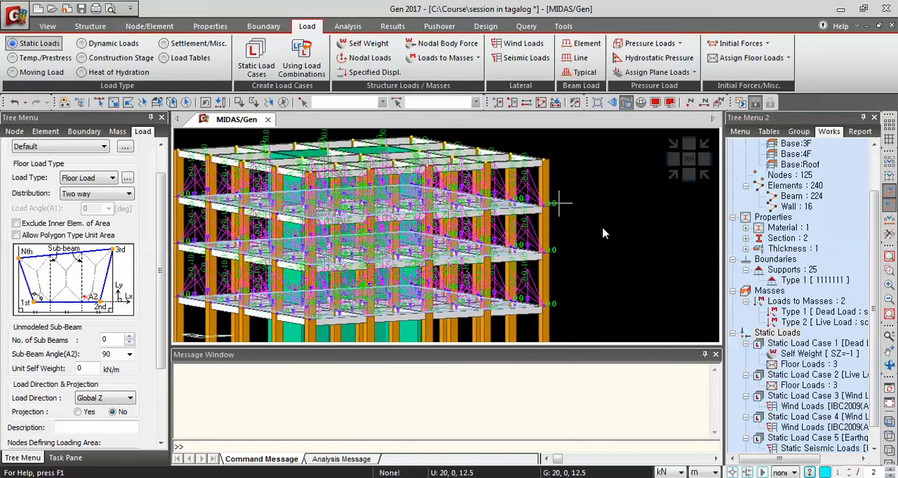
pyautogui.moveTo(620, 252); pyautogui.dragTo(683, 245, button='middle')
pyautogui.scroll(-4, 659, 245)
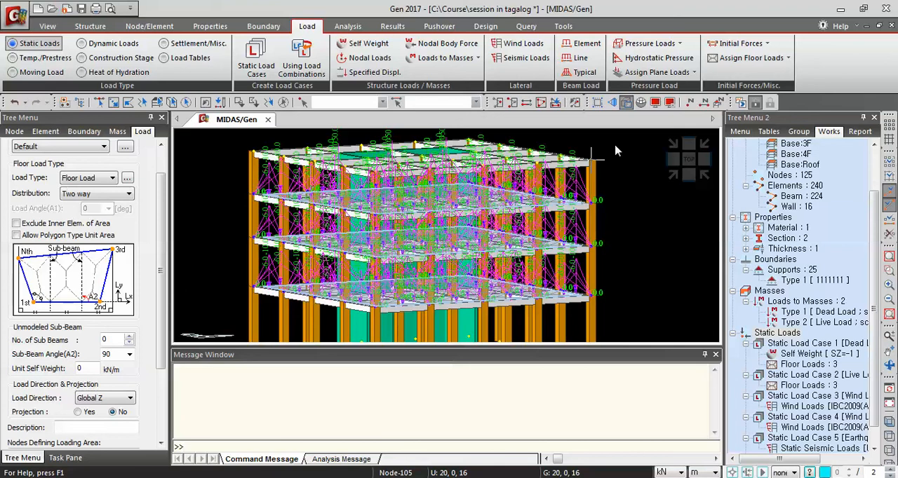
# Activate only the floor of the Roof story and show it in isometric view
pyautogui.click(558, 106)
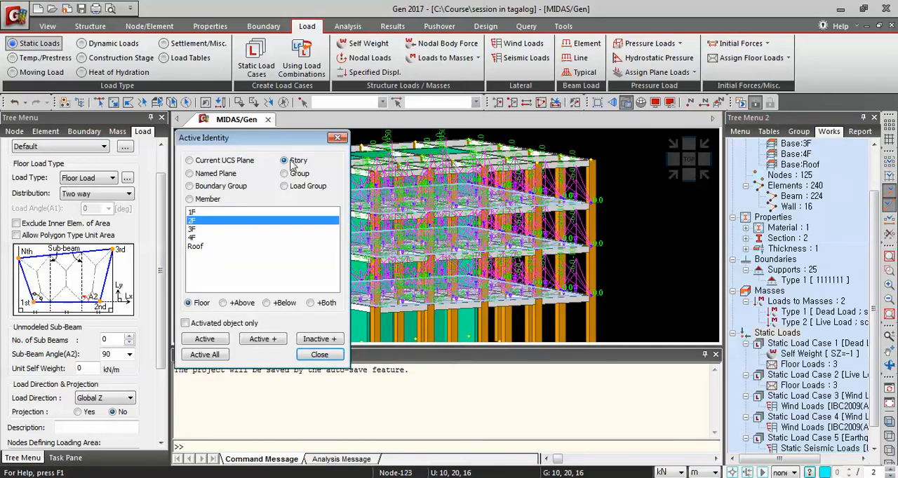
pyautogui.click(196, 248)
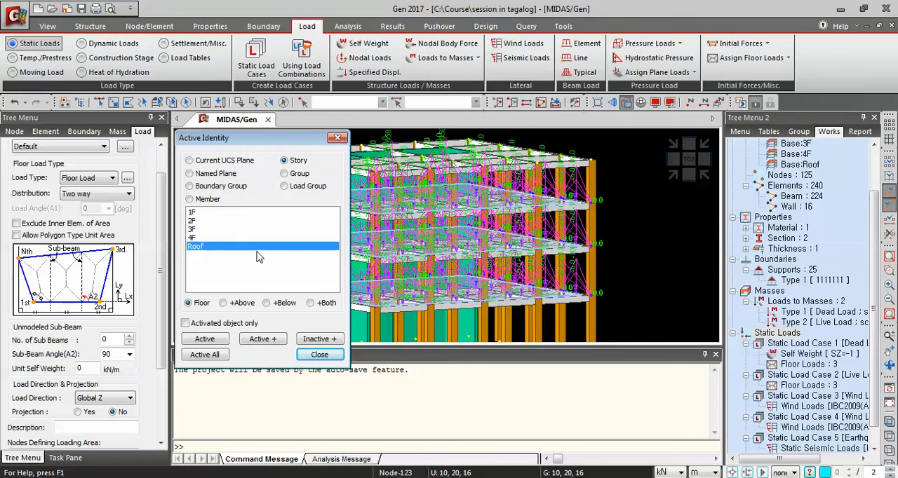
pyautogui.click(204, 340)
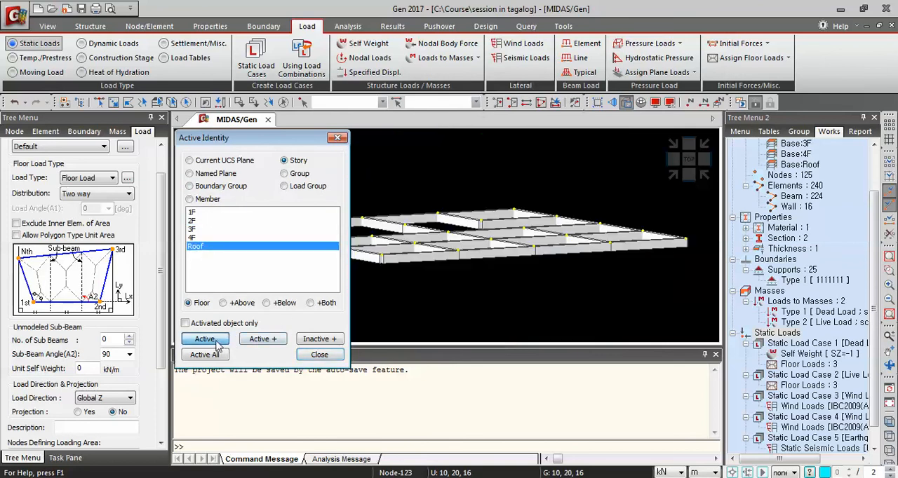
pyautogui.click(320, 355)
pyautogui.click(674, 177)
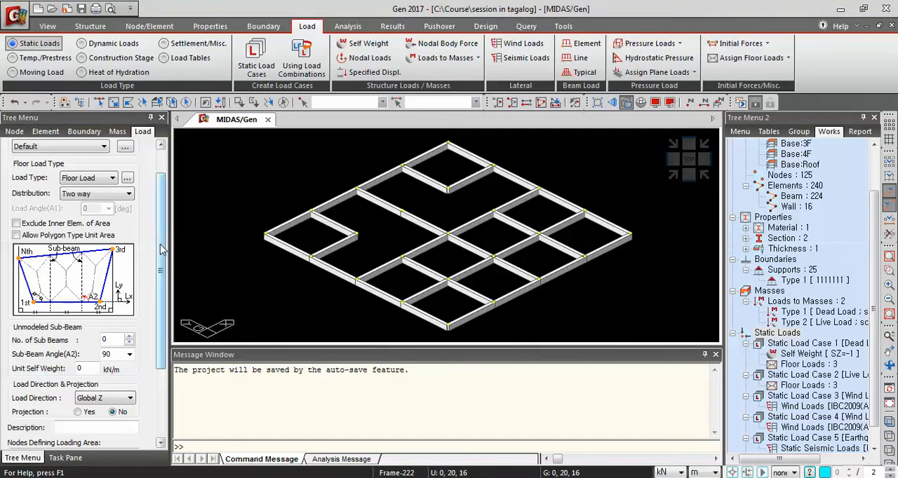
# Switch the floor load type to Roof Load and disable copying of the floor load
pyautogui.scroll(2, 162, 249)
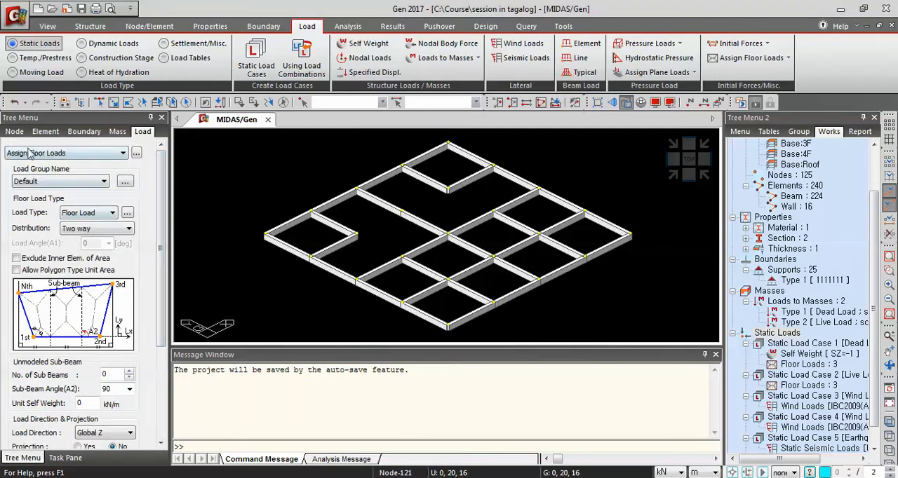
pyautogui.click(92, 214)
pyautogui.click(90, 237)
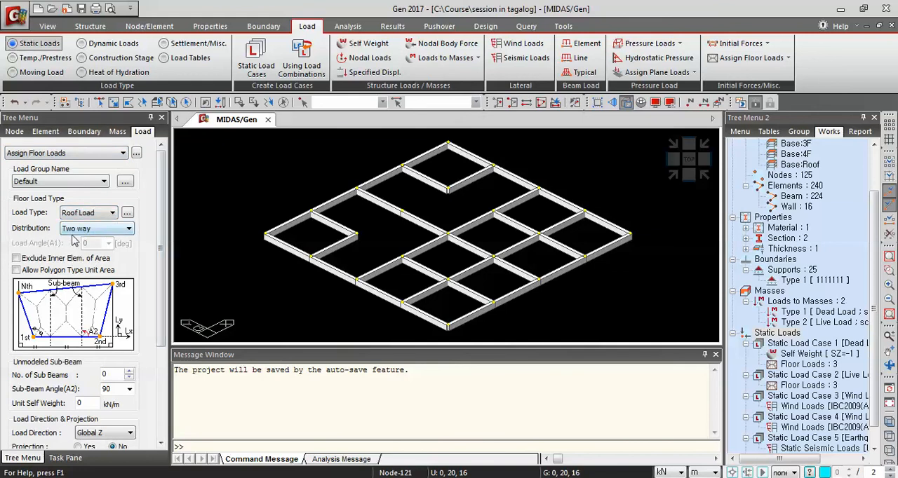
pyautogui.scroll(-5, 119, 281)
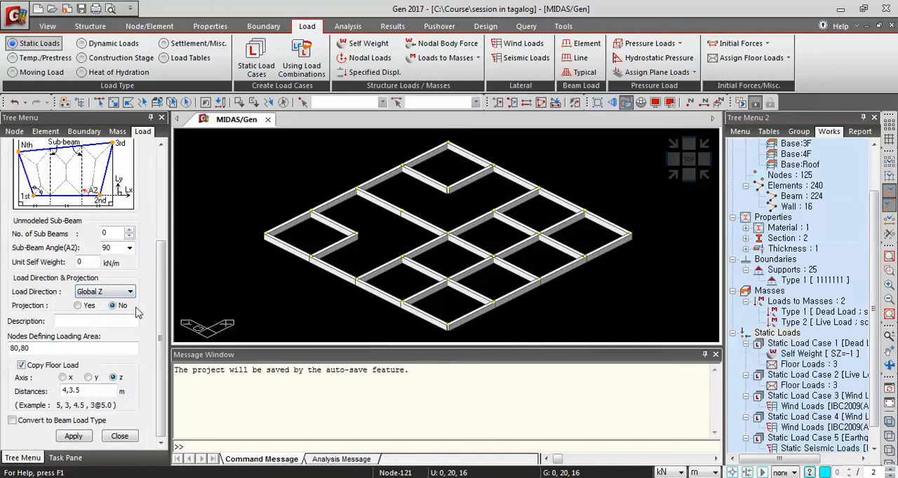
pyautogui.click(21, 365)
pyautogui.click(21, 366)
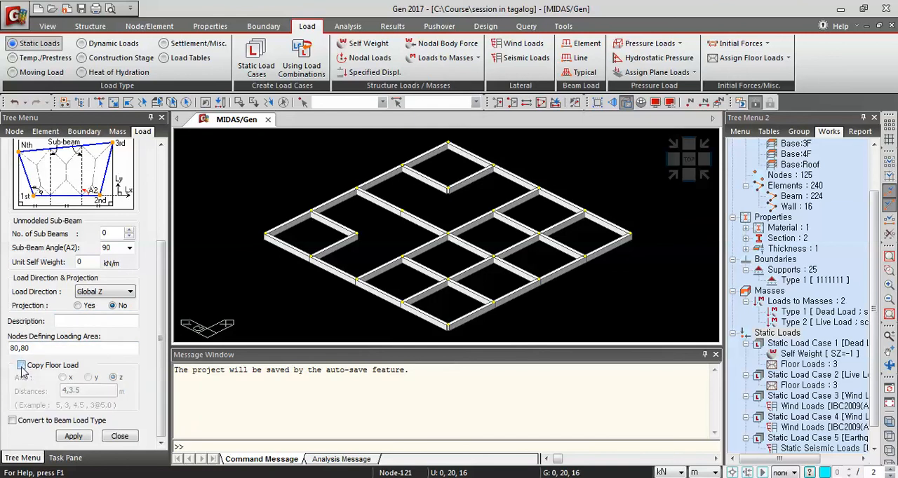
# Assign the roof load to the entire roof by picking its outer corner nodes 121, 125, 105 and 101 as the loading area
pyautogui.click(123, 350)
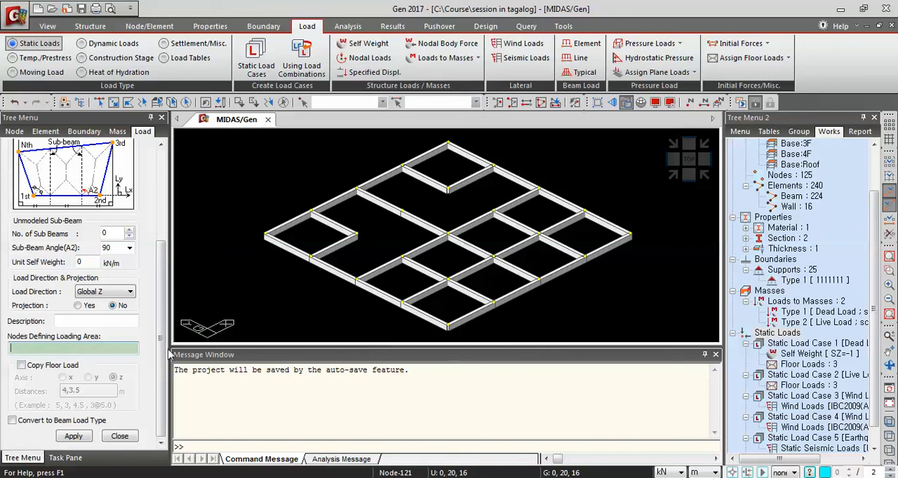
pyautogui.click(265, 234)
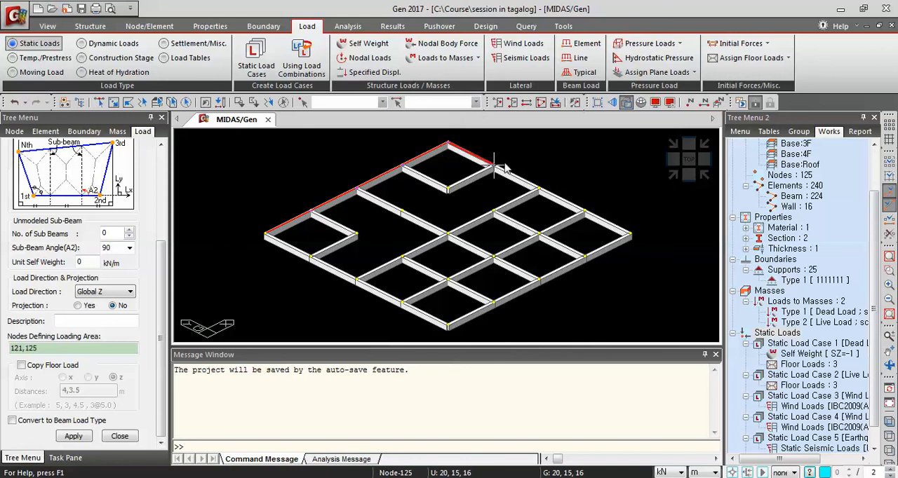
pyautogui.click(641, 234)
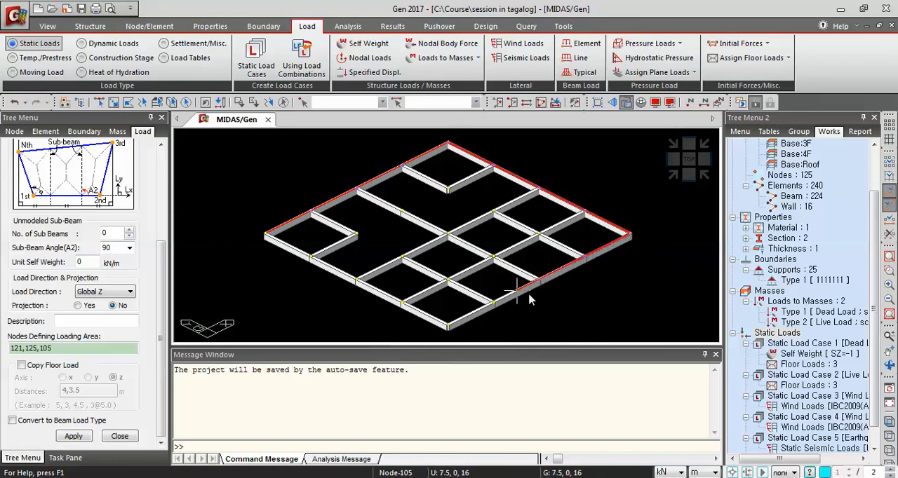
pyautogui.click(452, 334)
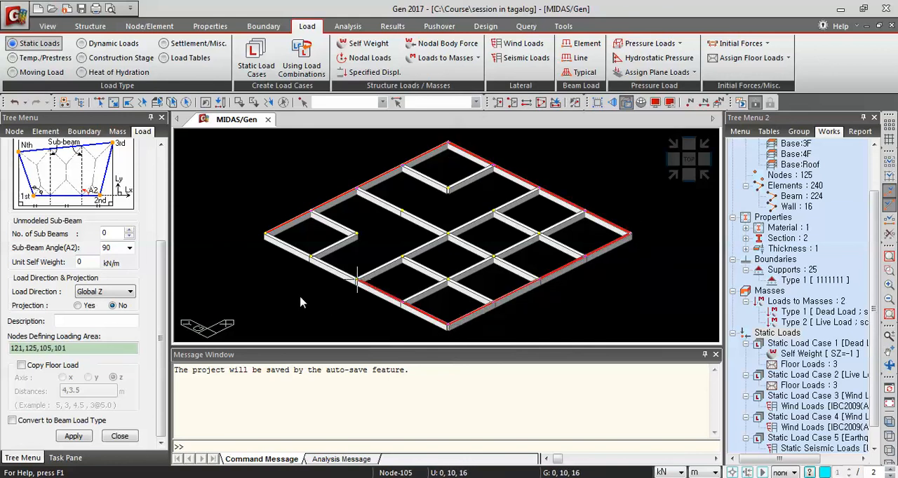
pyautogui.click(261, 253)
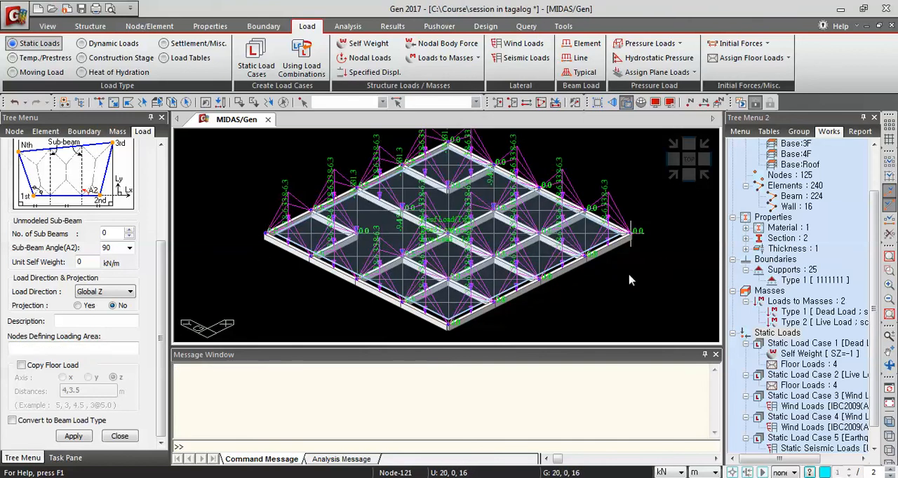
# Check the load distribution on the roof and reactivate the whole building model
pyautogui.scroll(5, 470, 226)
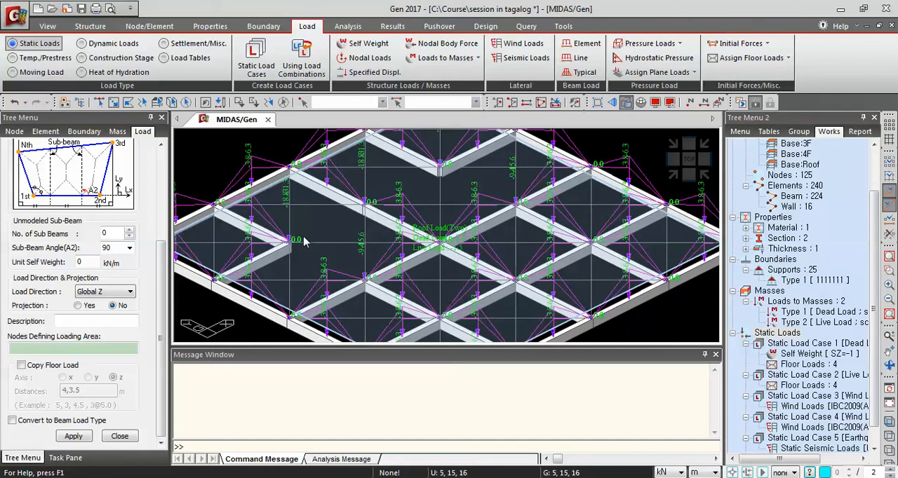
pyautogui.scroll(-5, 528, 245)
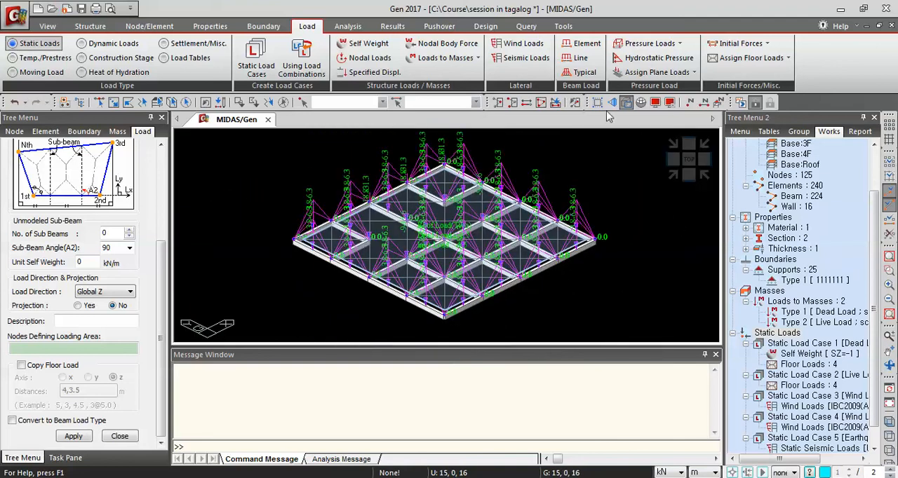
pyautogui.click(541, 104)
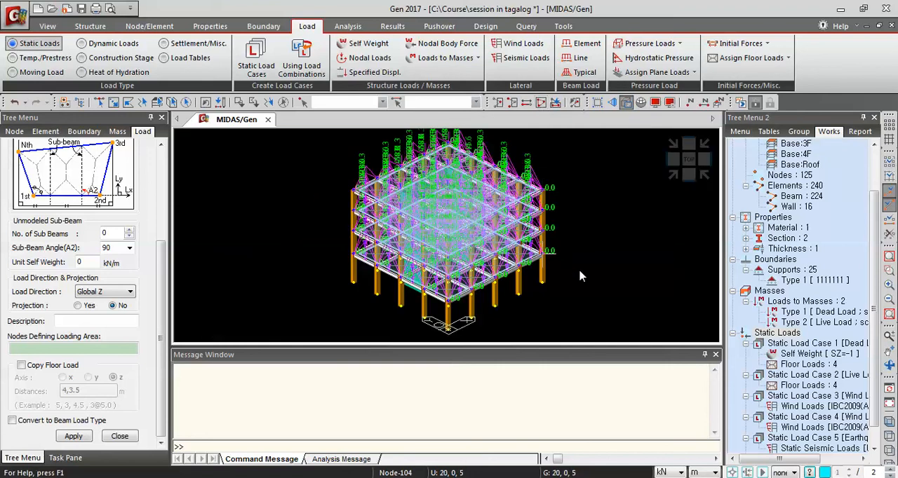
# Hide the floor loads, floor load names and floor load areas in the display settings and return to the isometric view
pyautogui.keyDown('ctrl'); pyautogui.moveTo(601, 261); pyautogui.dragTo(558, 220, button='middle'); pyautogui.keyUp('ctrl')
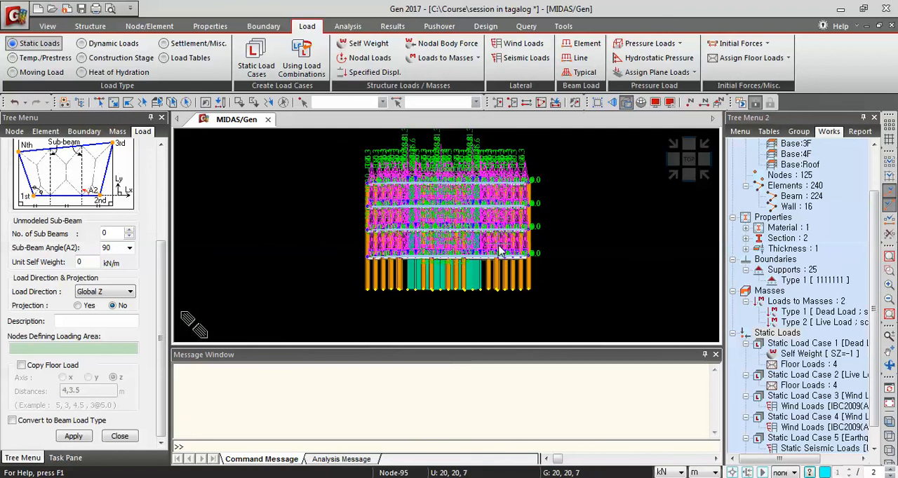
pyautogui.click(654, 103)
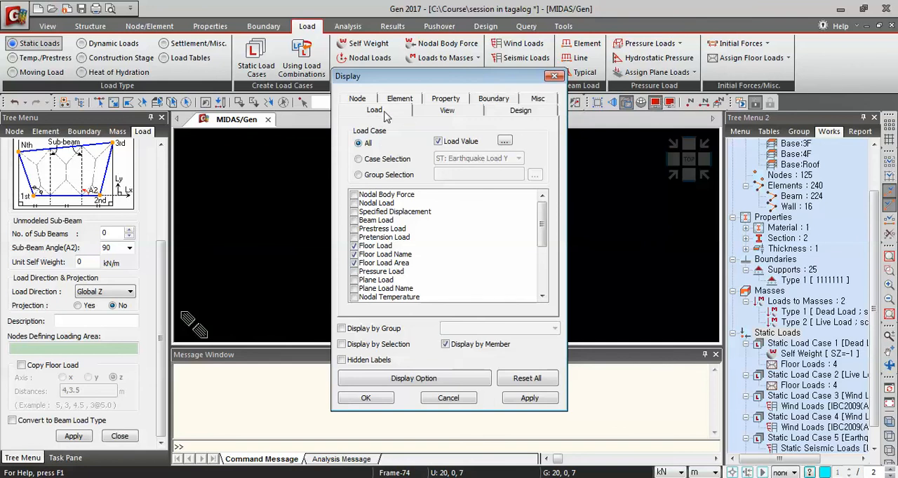
pyautogui.click(354, 246)
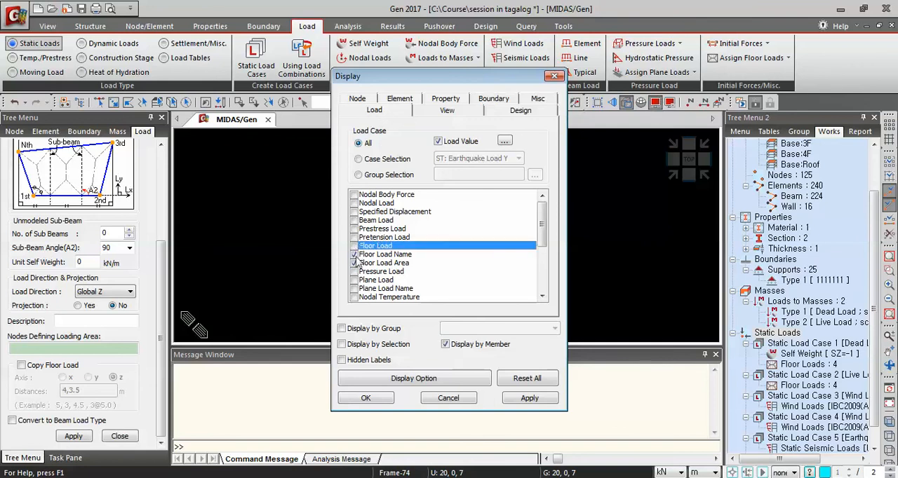
pyautogui.click(354, 255)
pyautogui.click(354, 263)
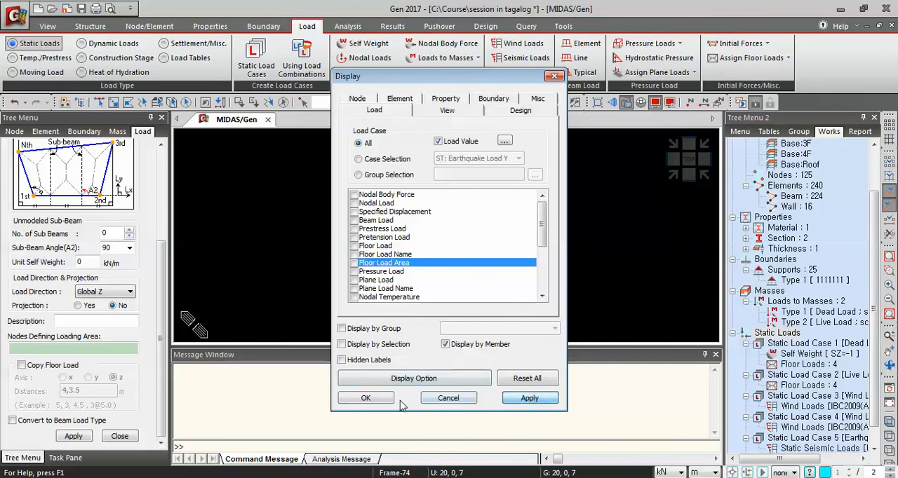
pyautogui.click(366, 397)
pyautogui.click(672, 174)
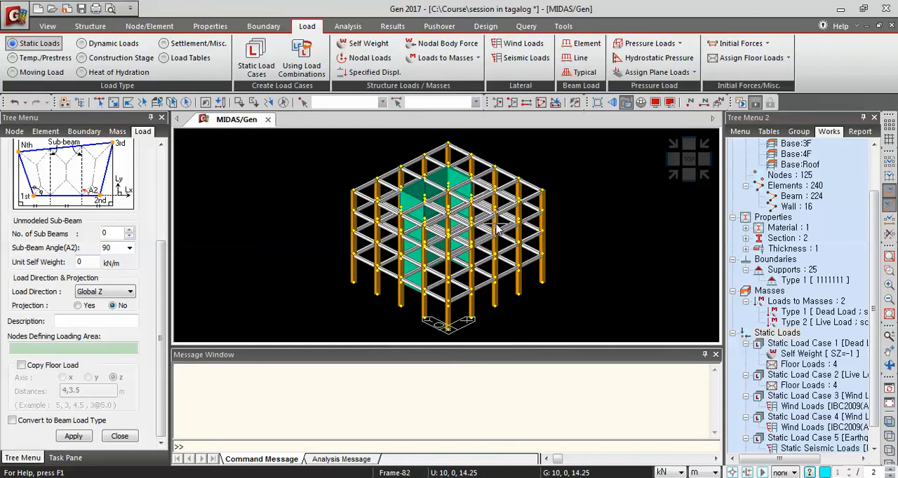
# Review the defined masses and static load cases in the works tree and inspect the building model from another angle
pyautogui.moveTo(471, 243)
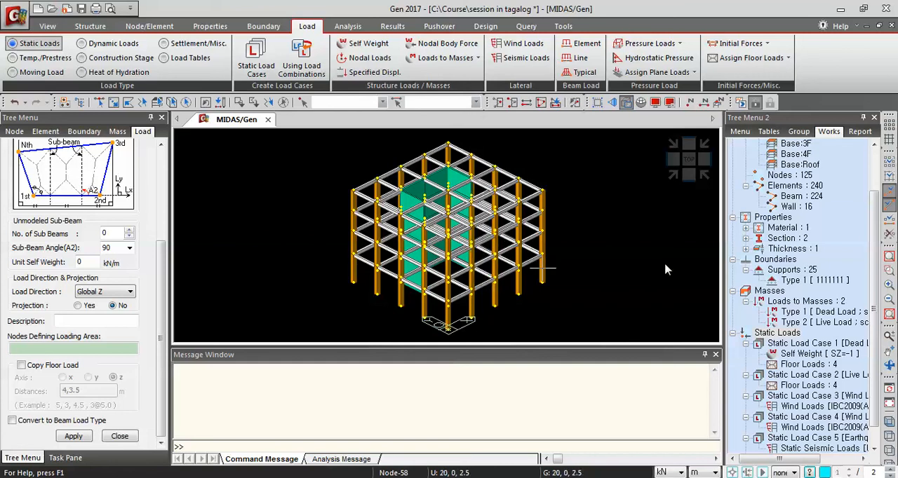
pyautogui.scroll(-1, 877, 235)
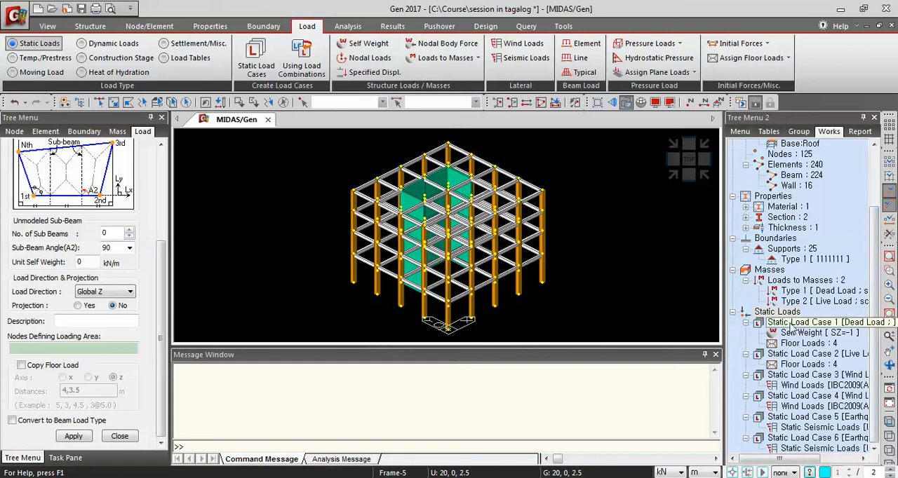
pyautogui.moveTo(874, 324)
pyautogui.mouseDown()
pyautogui.moveTo(874, 276)
pyautogui.moveTo(873, 328)
pyautogui.mouseUp()
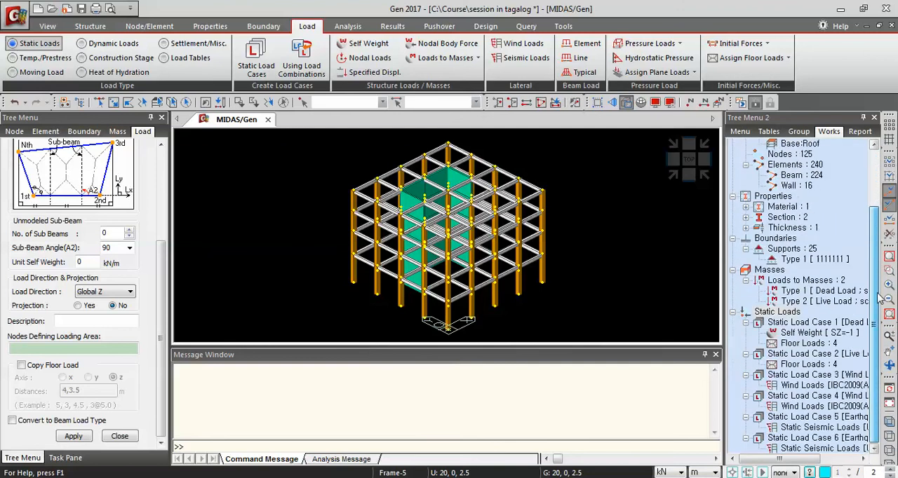
pyautogui.moveTo(593, 276); pyautogui.dragTo(565, 261, button='middle')
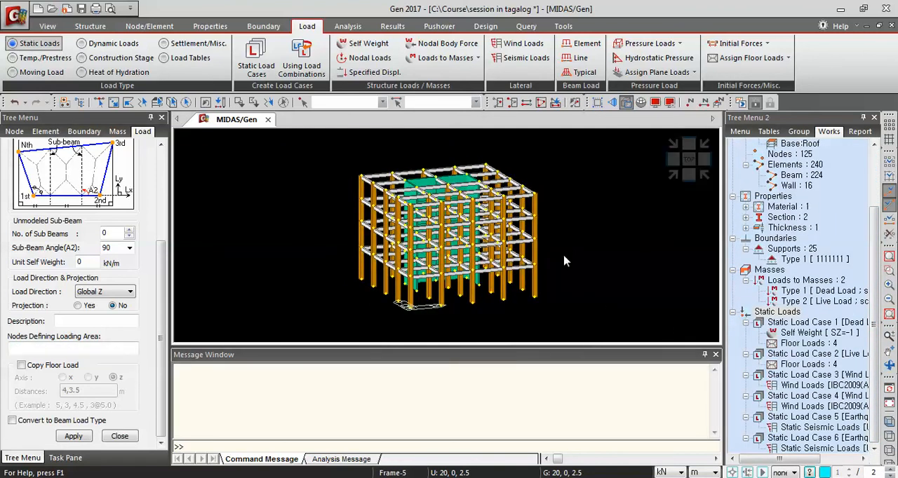
pyautogui.moveTo(565, 261)
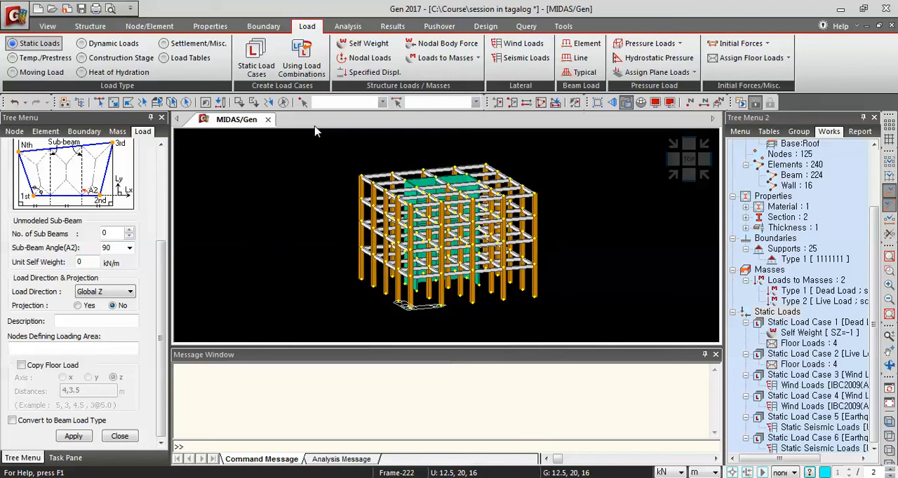
# Bring up the analysis commands for the building model
pyautogui.click(346, 28)
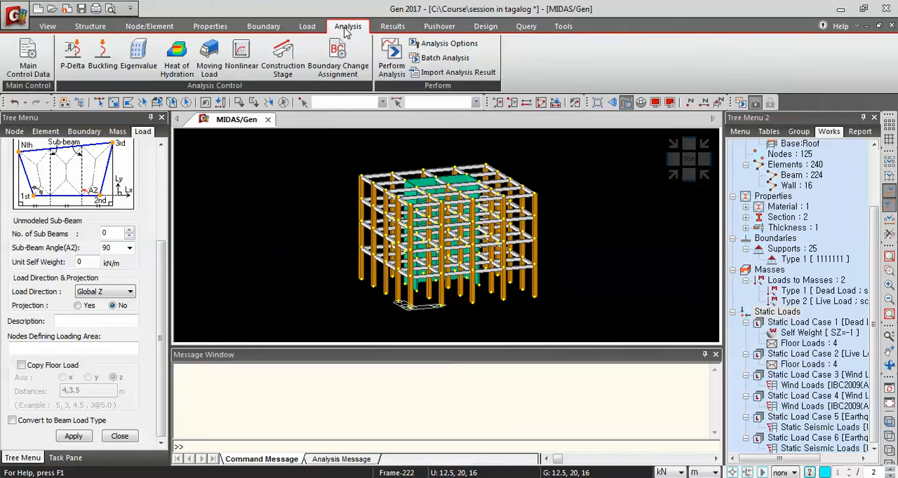
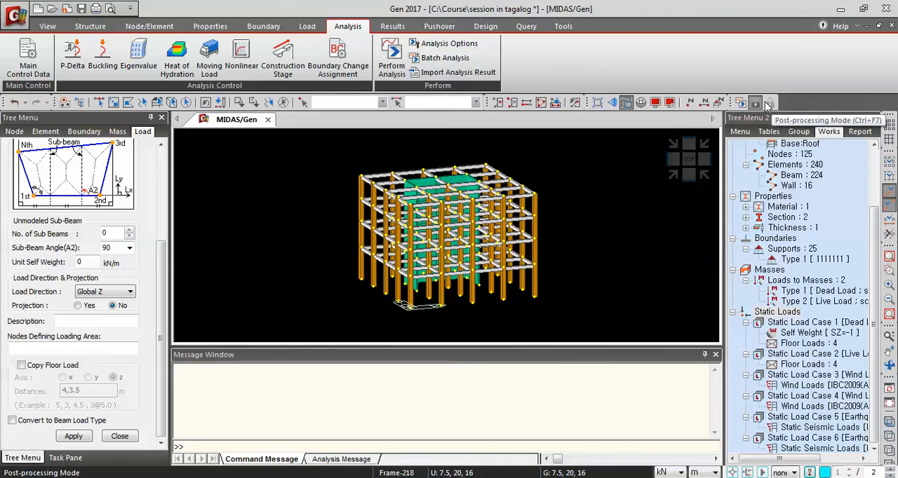
# Run the structural analysis of the complete building model with all defined static load cases
pyautogui.click(397, 68)
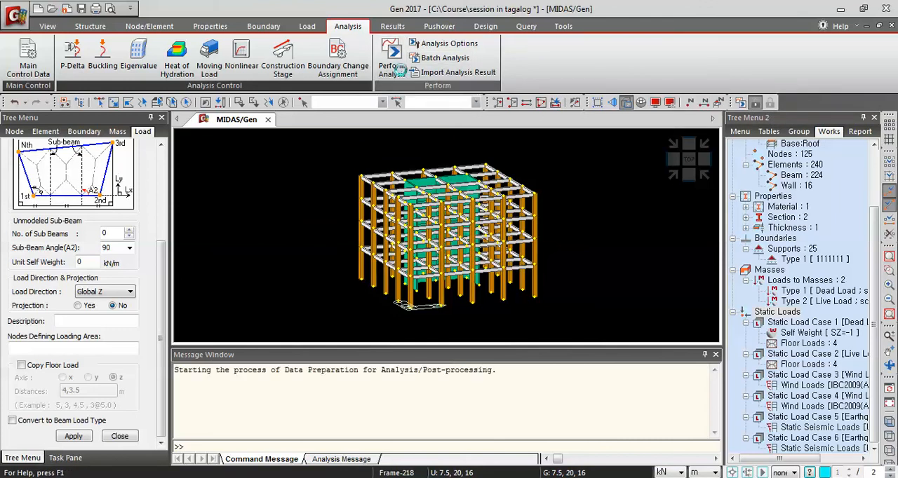